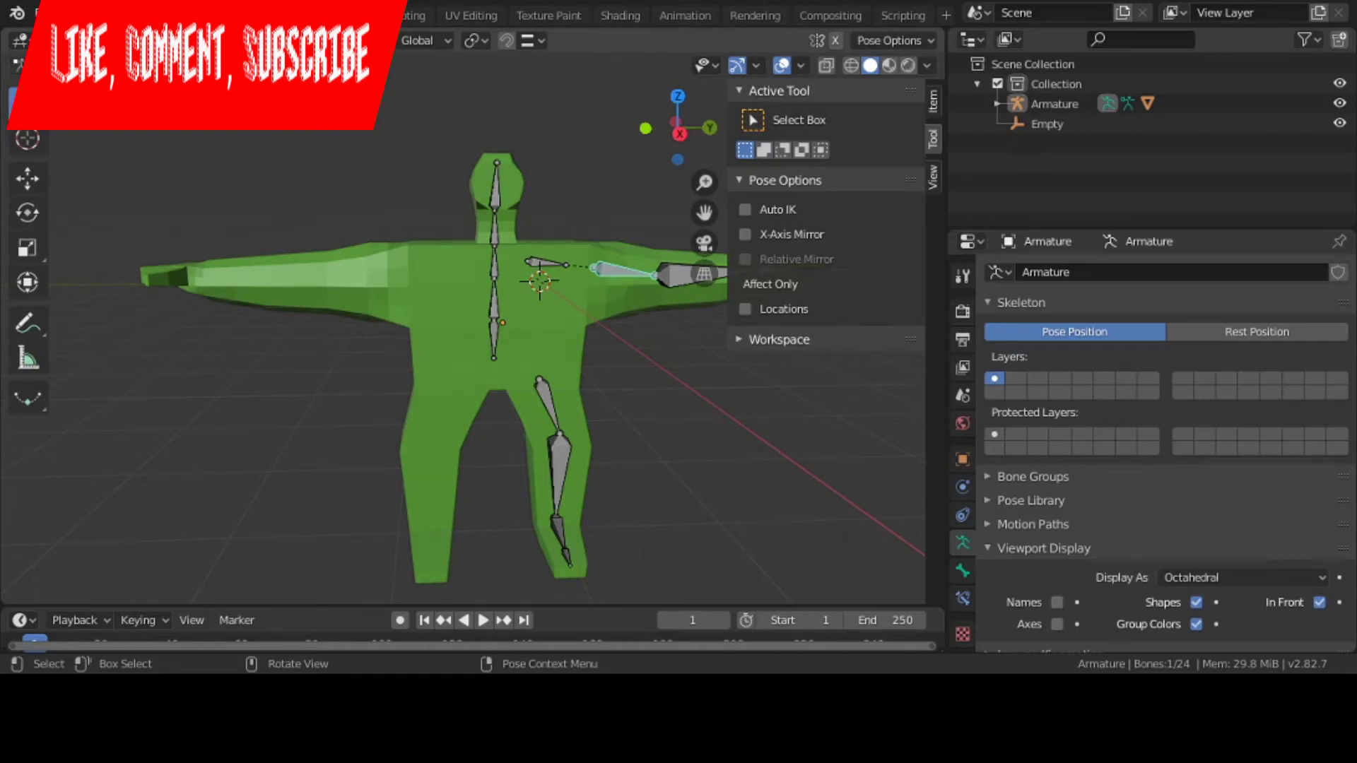
Rename the selected upper-arm bone as upper-arm_l in Edit Mode.
key("Tab")
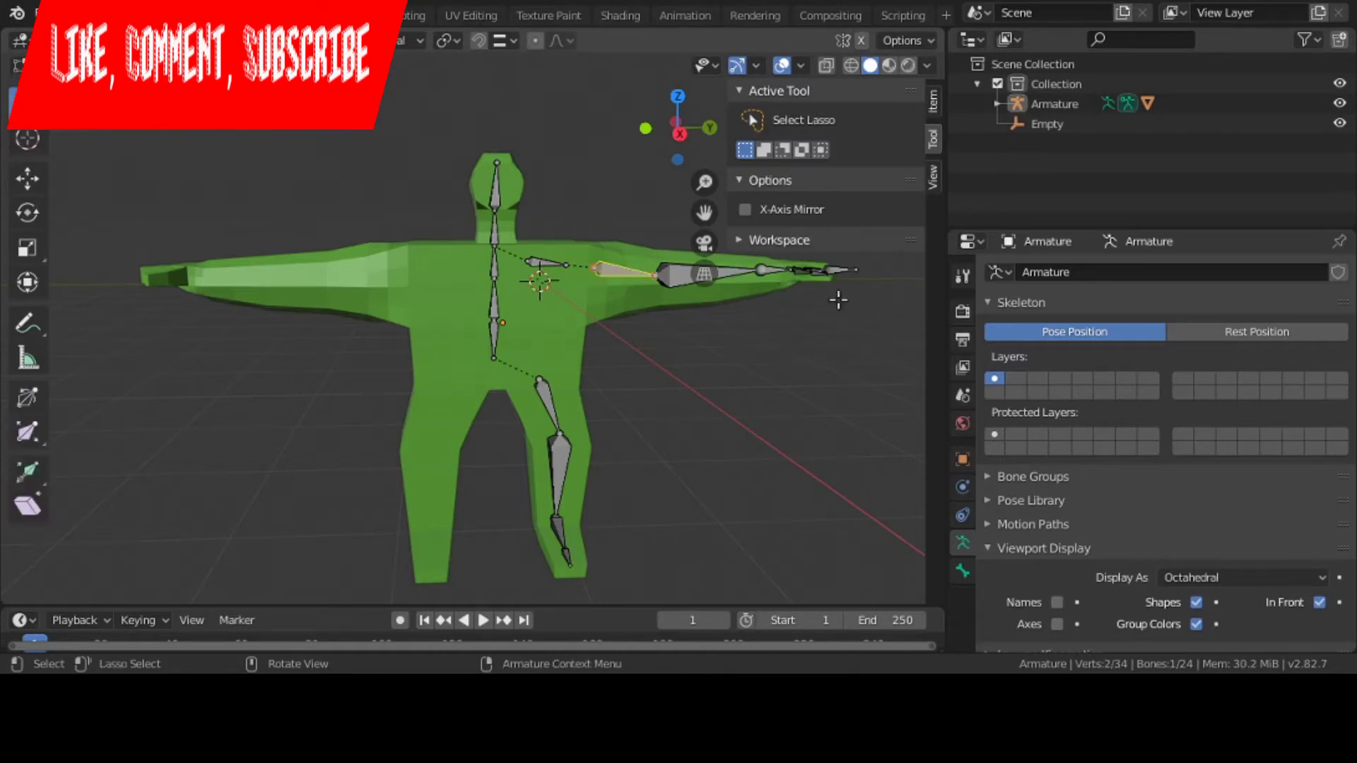
left_click(961, 571)
left_click(1088, 271)
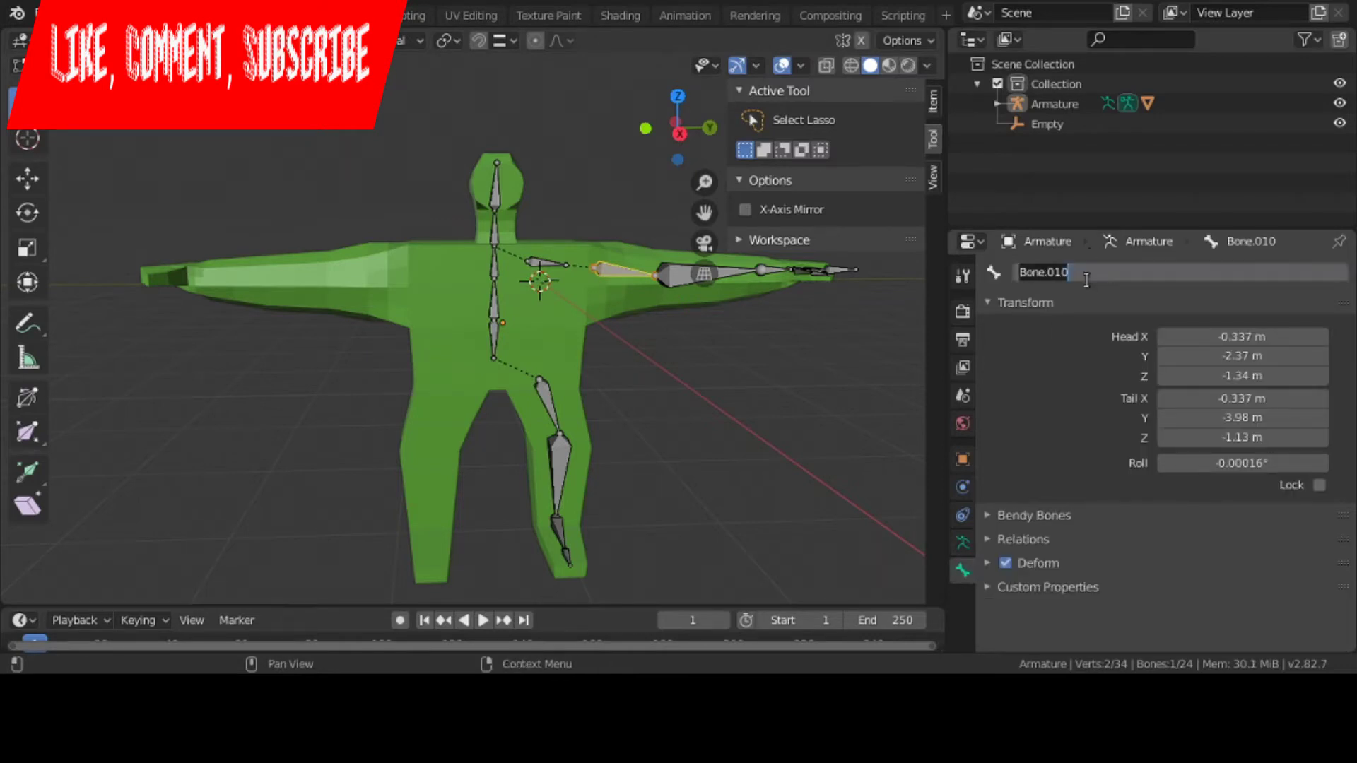
type("upper-arm_l")
key("Return")
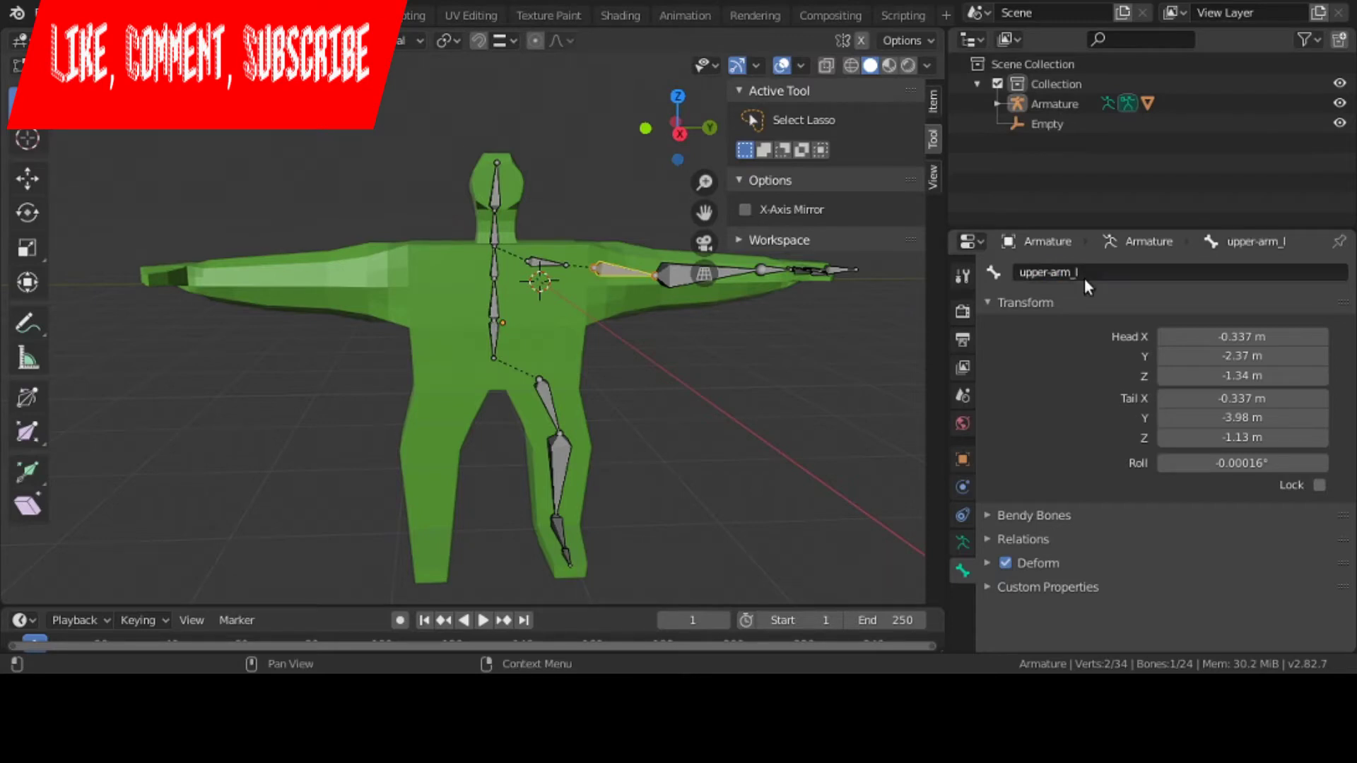
Rename the adjoining forearm bone as lower-arm_L.
left_click(694, 282)
double_click(1145, 273)
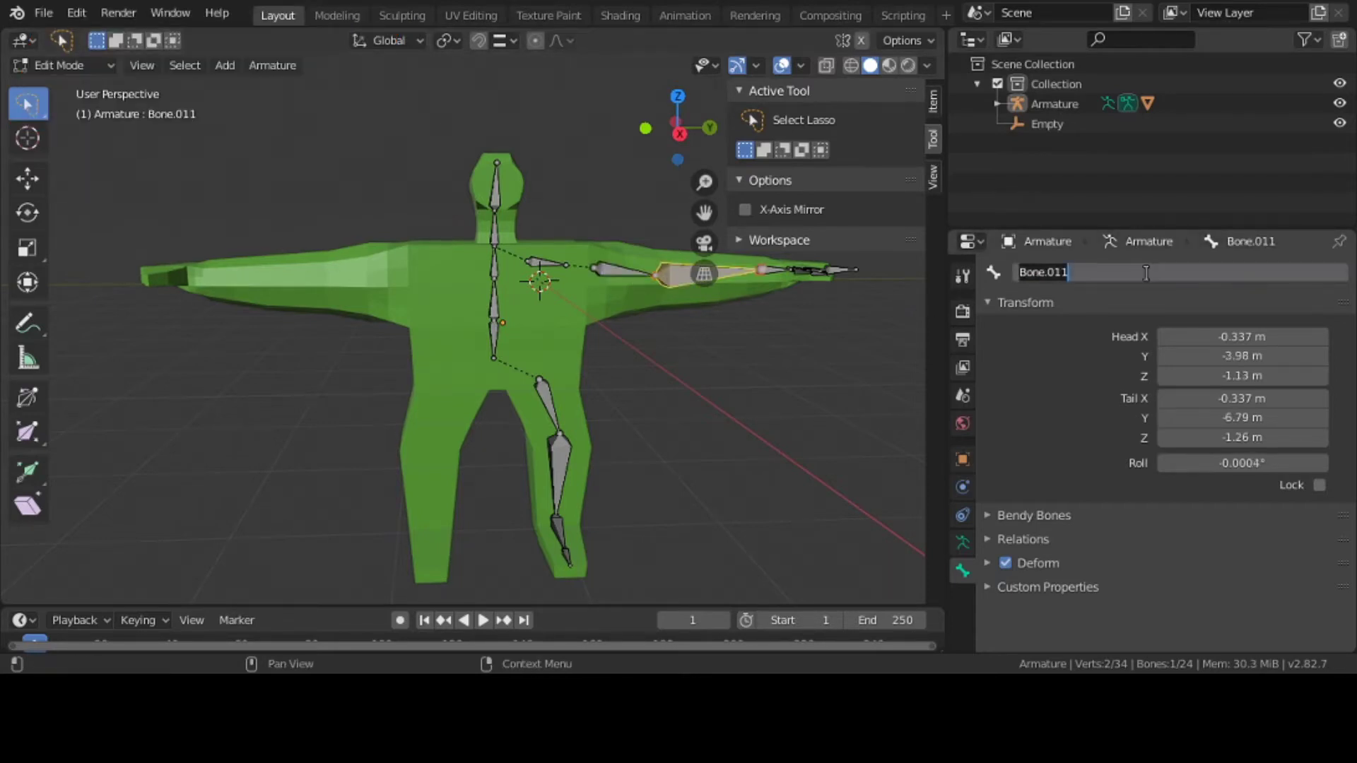
type("lower-arm_ L")
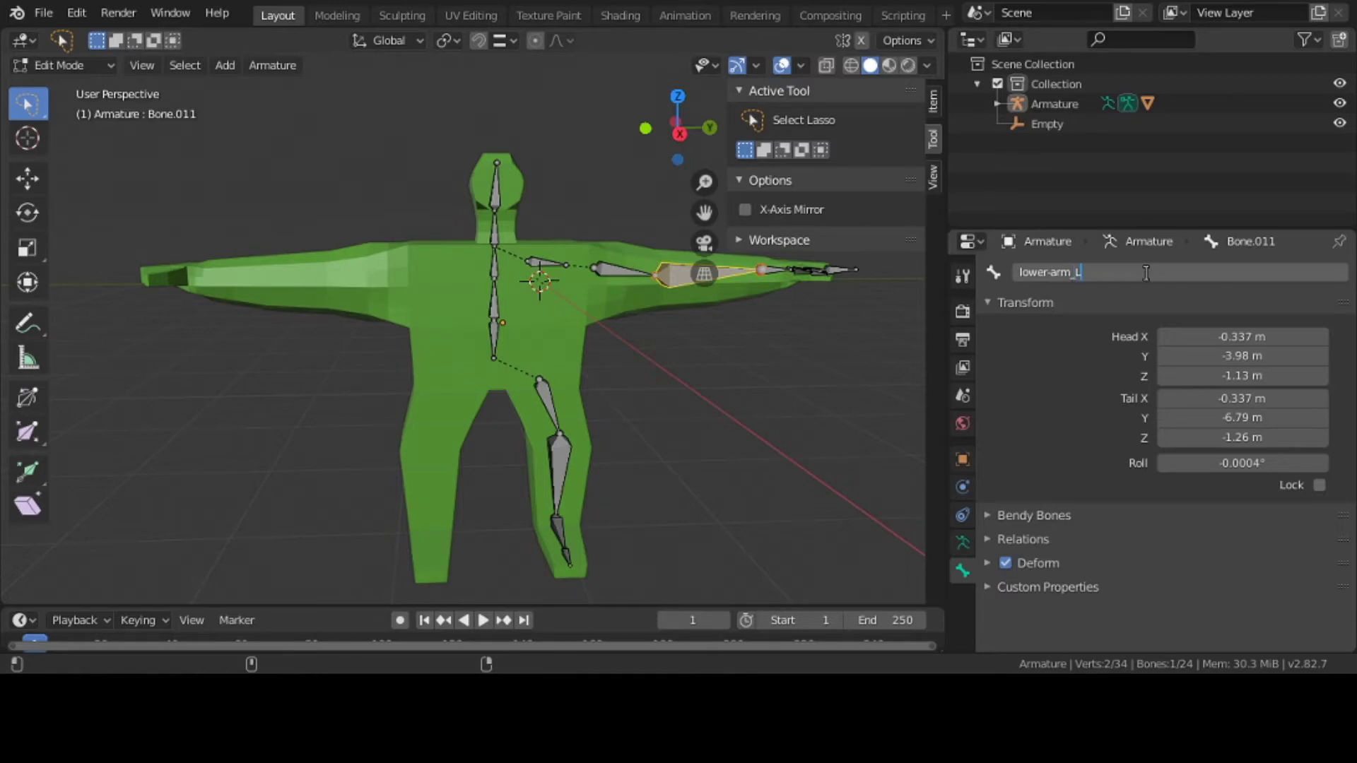
key("Return")
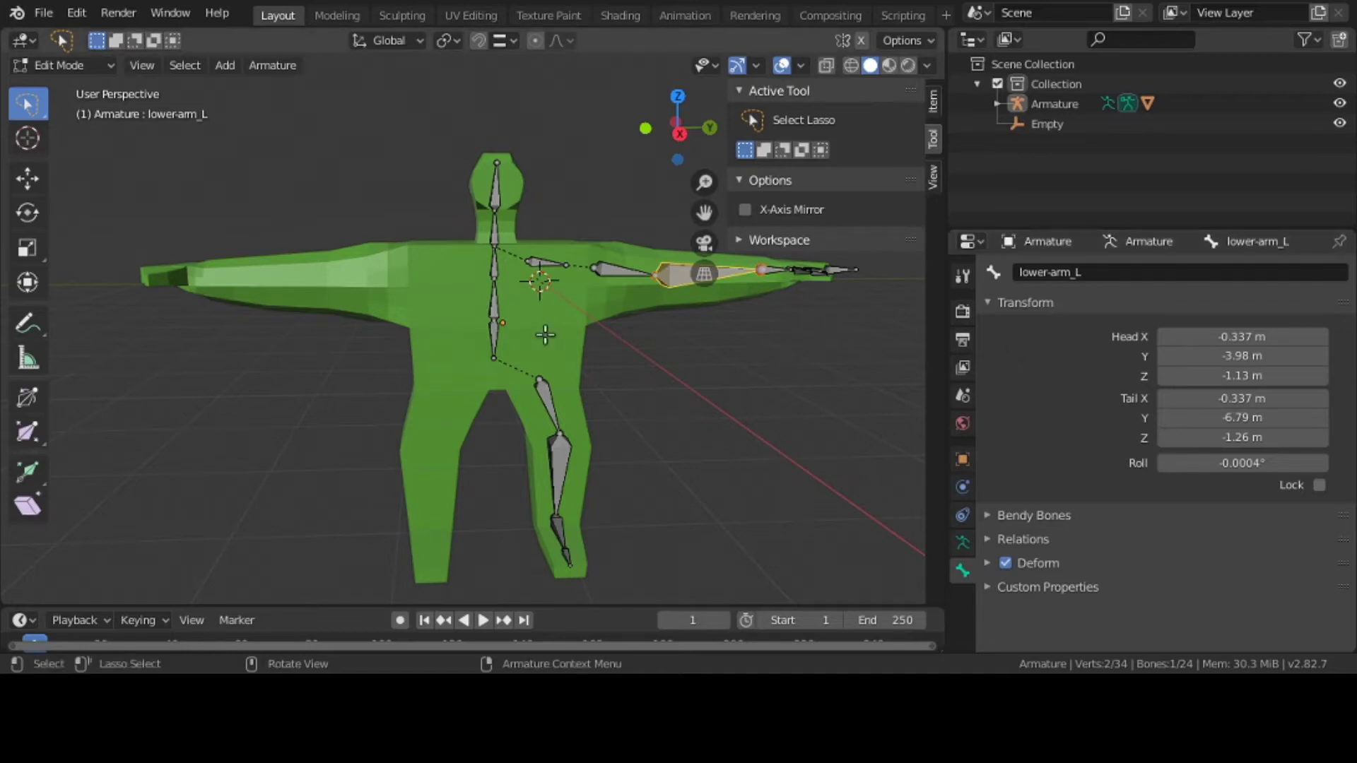
Return to Object Mode and remove every vertex group from the green hulk mesh.
left_click(44, 70)
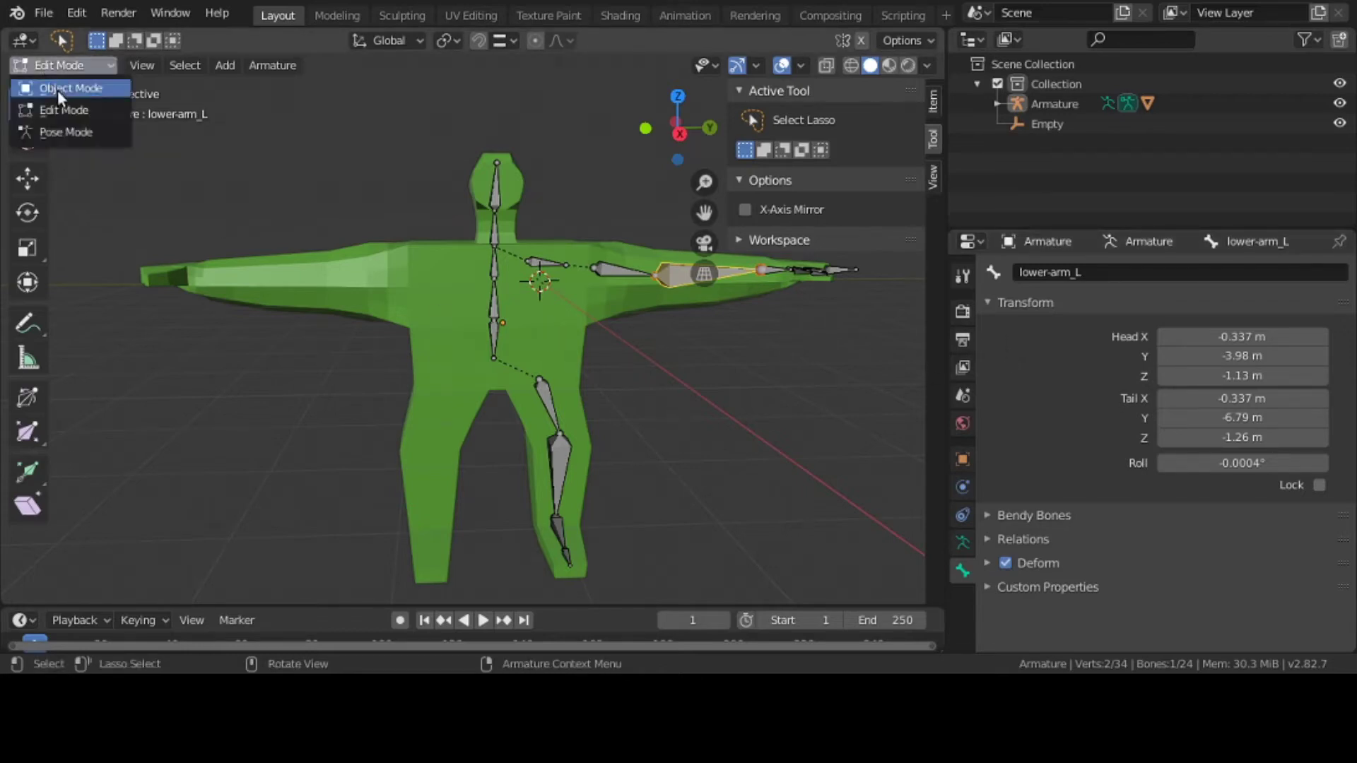
left_click(57, 88)
left_click(409, 330)
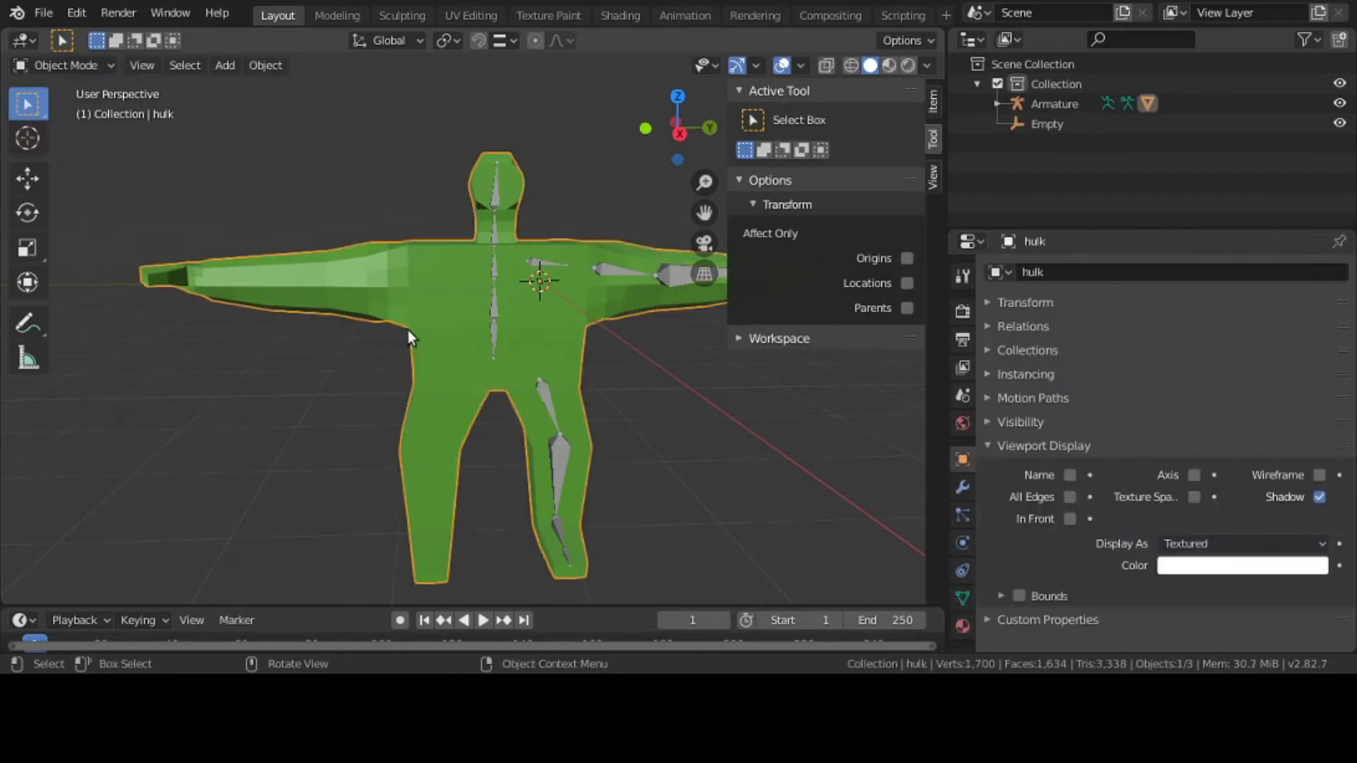
left_click(963, 599)
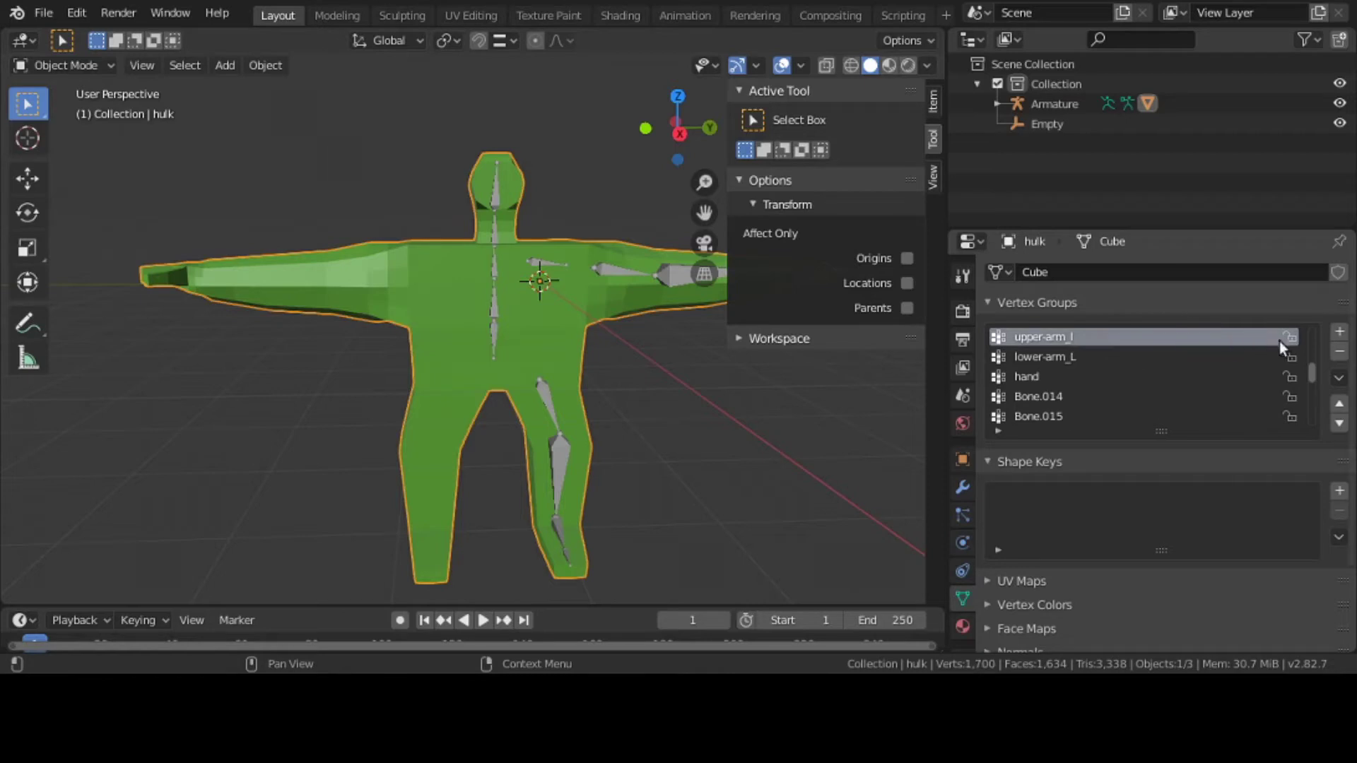
left_click(1339, 353)
left_click(1339, 352)
left_click(1339, 352)
left_click(1339, 352)
left_click(1339, 352)
left_click(1339, 352)
left_click(1339, 352)
left_click(1339, 352)
left_click(1339, 352)
left_click(1340, 352)
left_click(1339, 352)
left_click(1340, 352)
left_click(1339, 352)
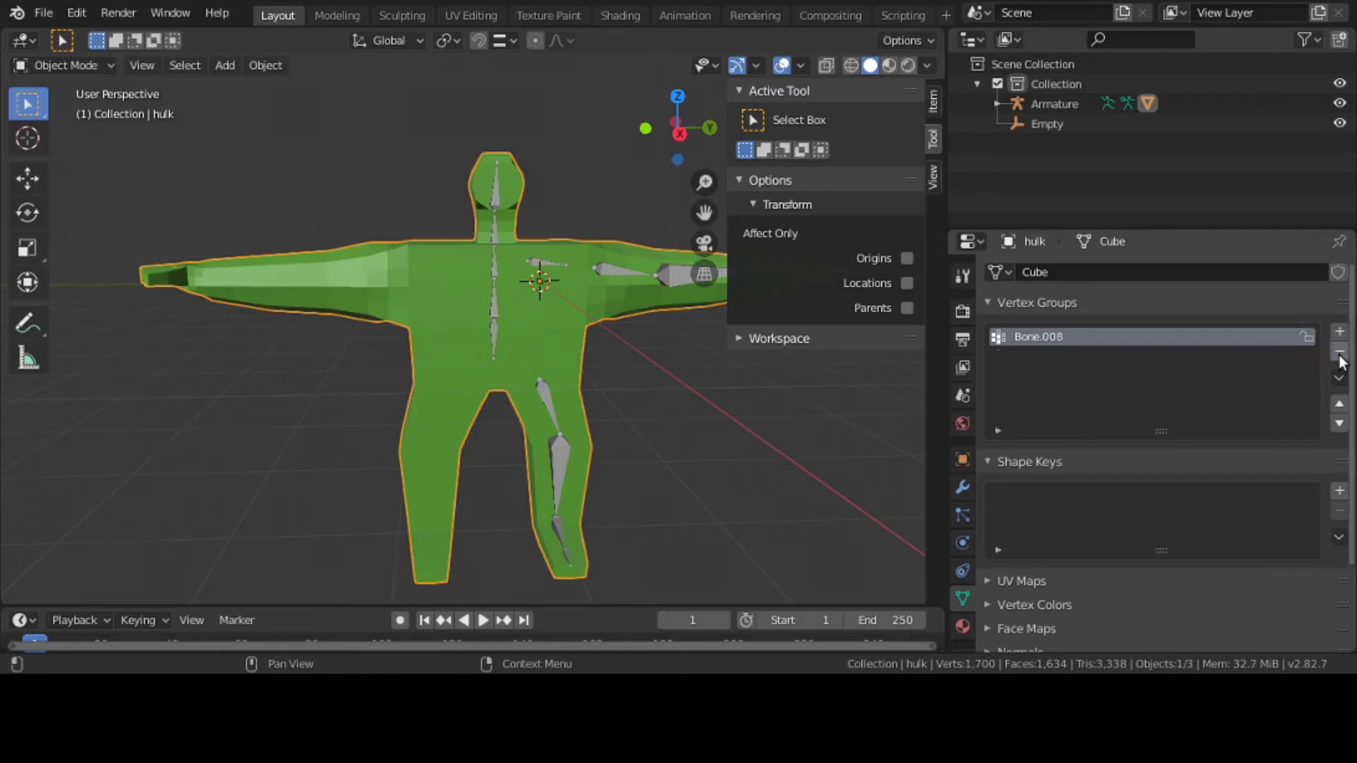
left_click(1339, 352)
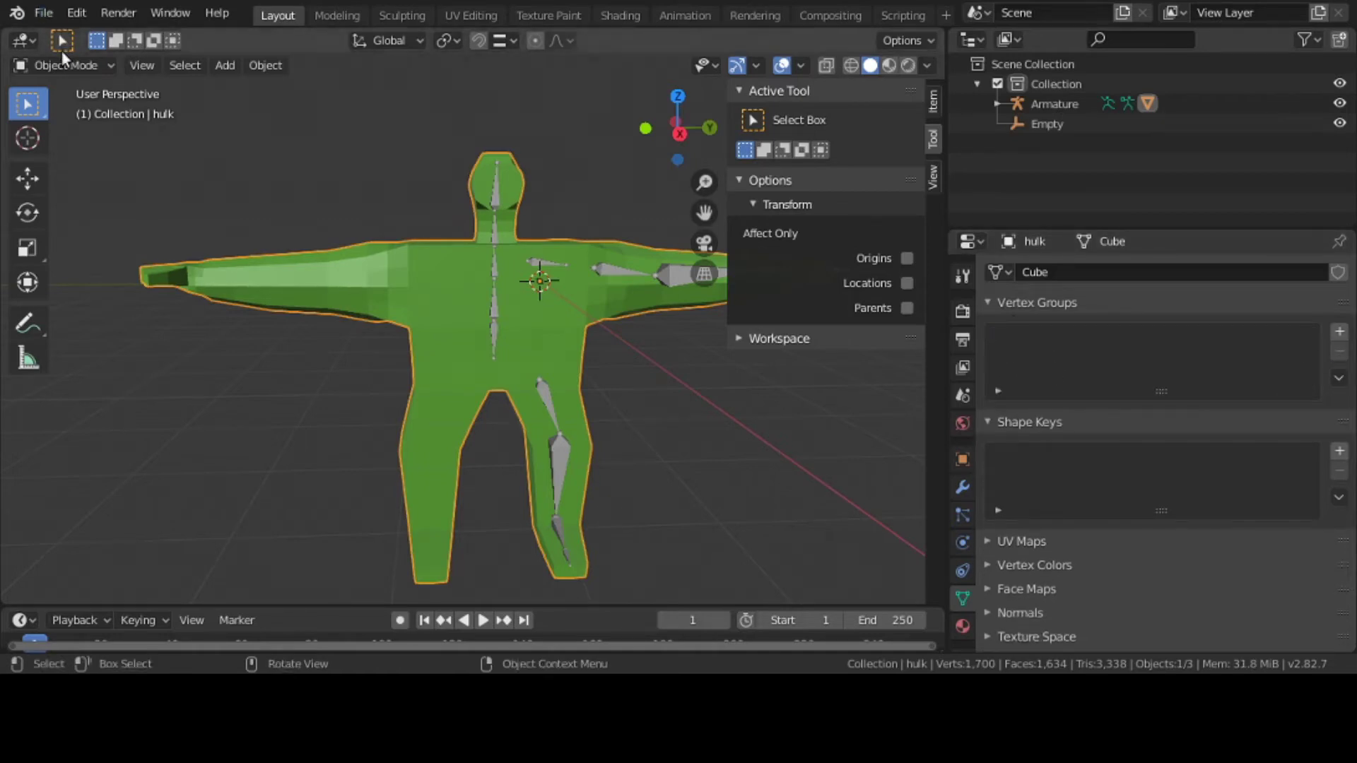
Put the armature in Pose Mode and try rotating the upper-arm_l bone without the mesh's vertex groups, cancelling the rotation.
left_click(64, 67)
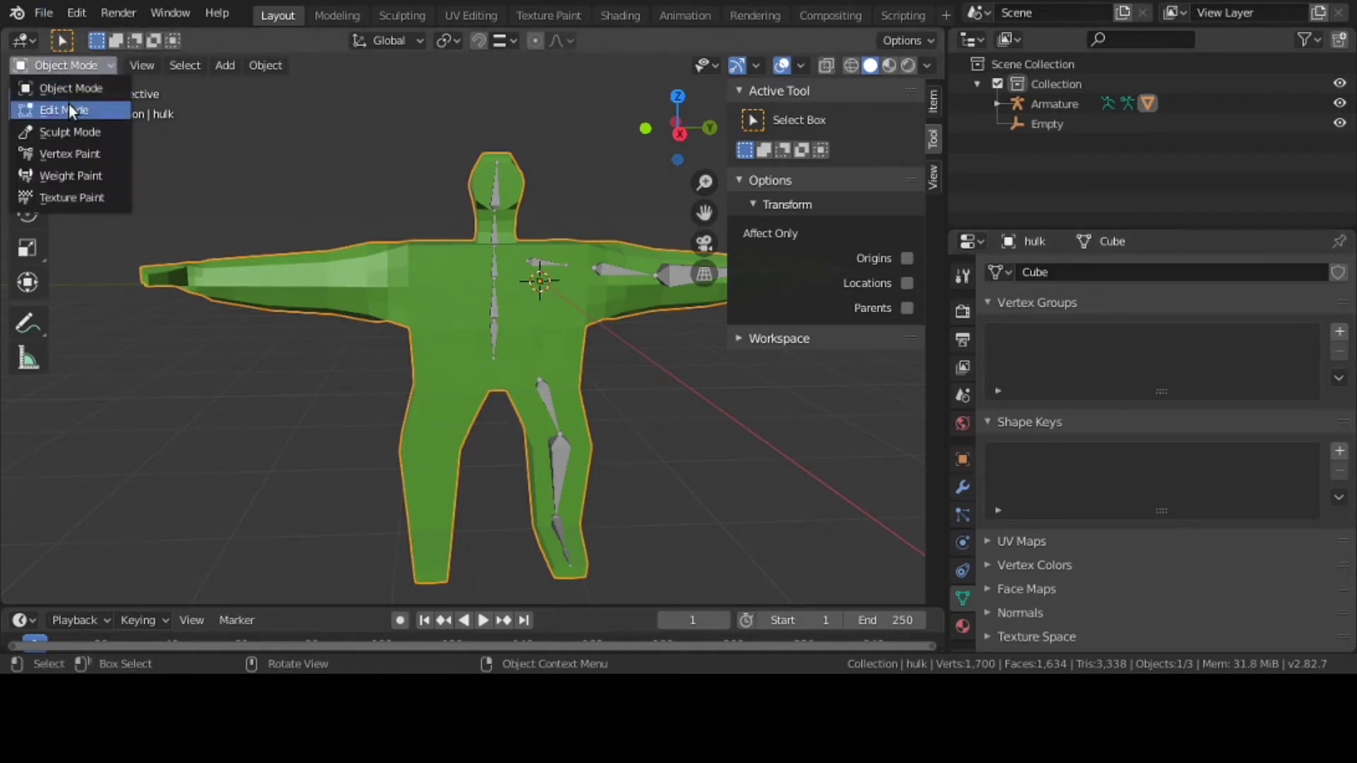
left_click(71, 88)
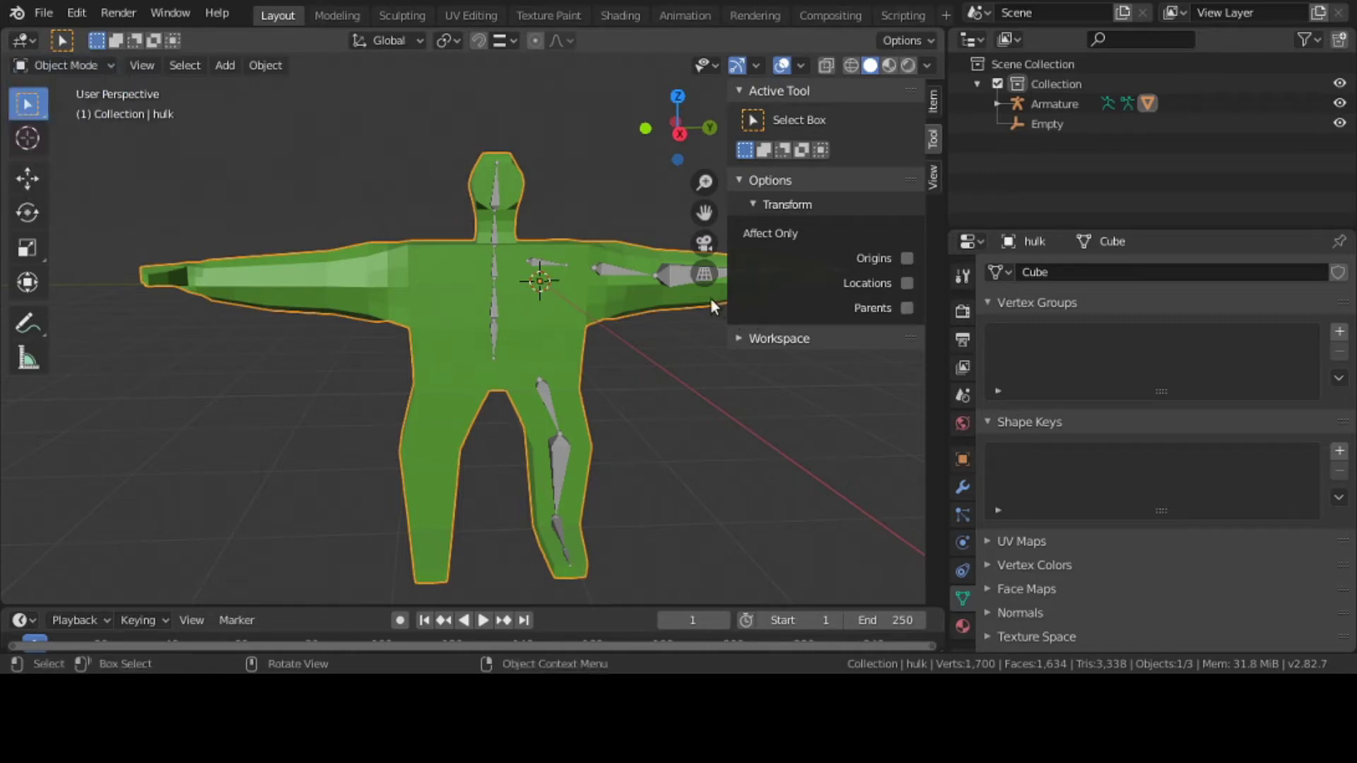
left_click(684, 276)
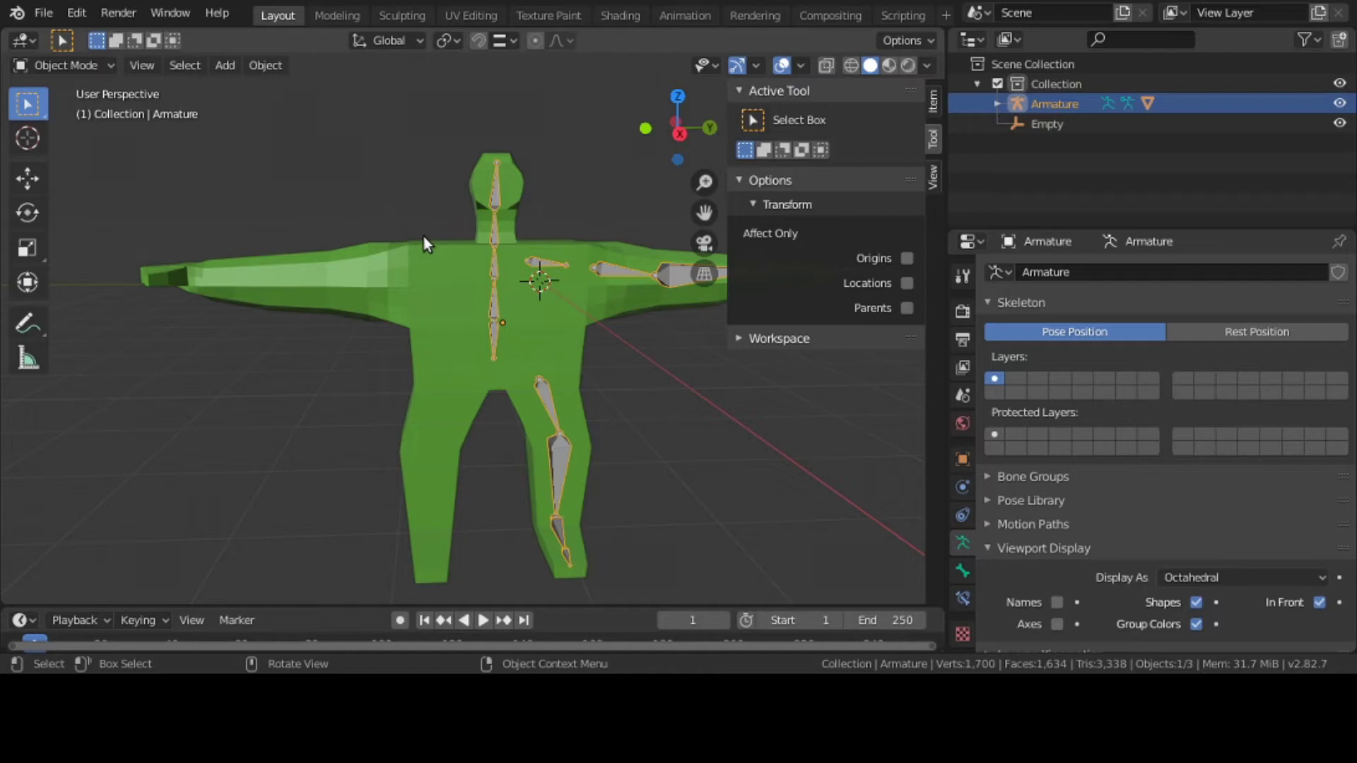
key("n")
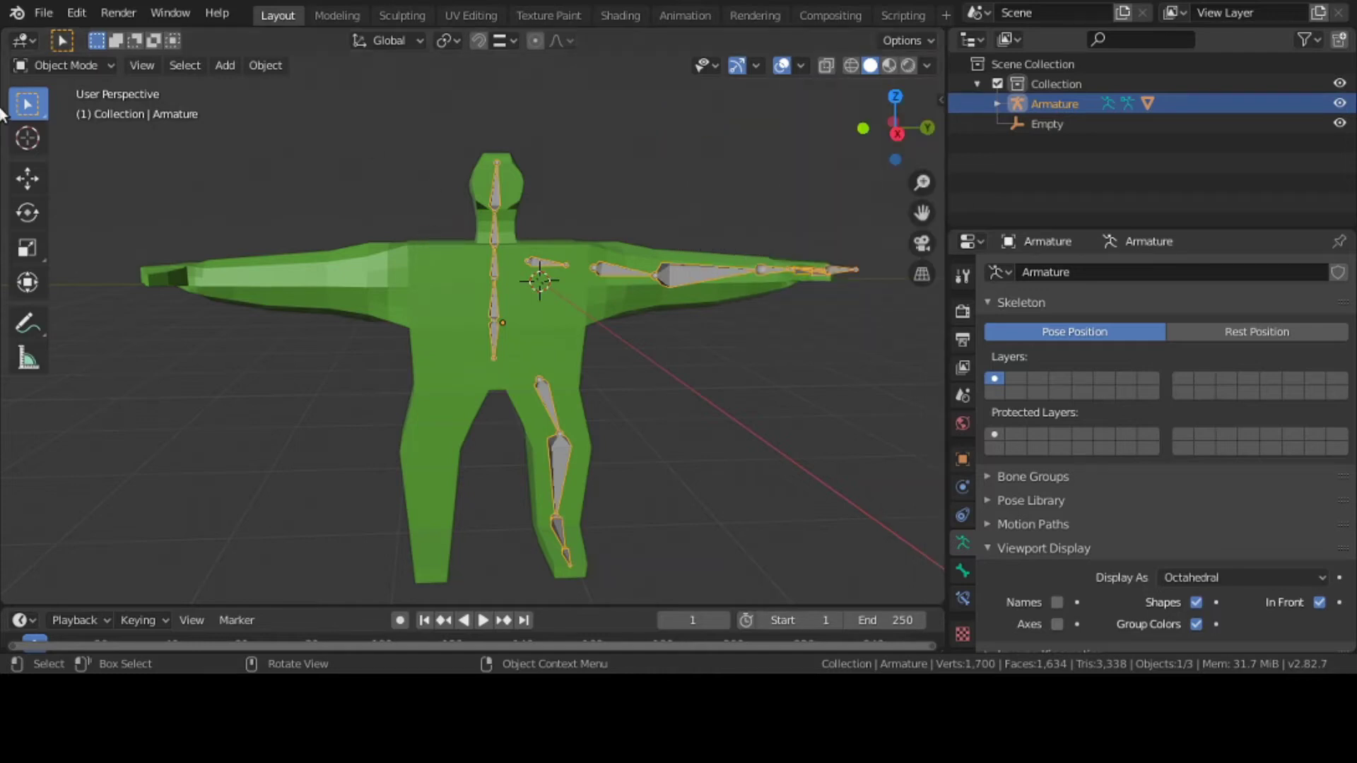
left_click(76, 67)
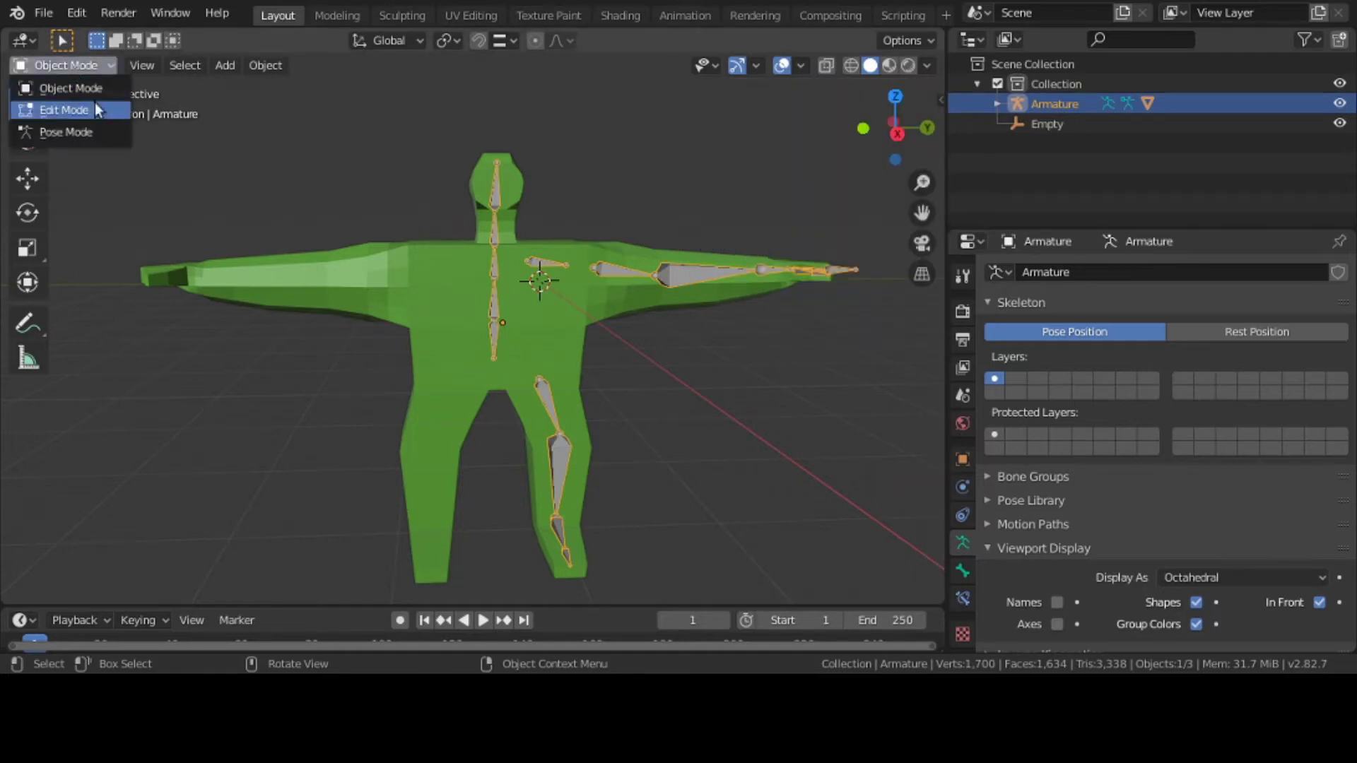
left_click(101, 127)
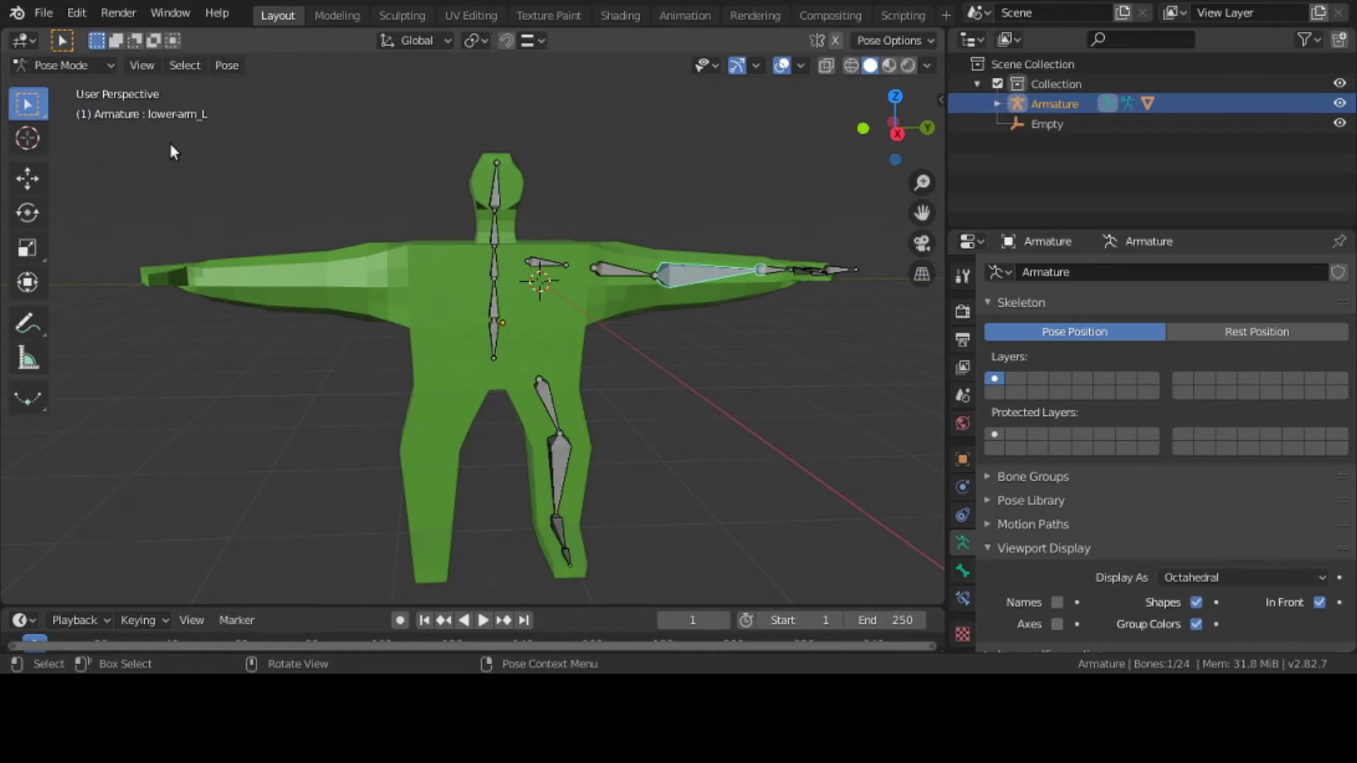
left_click(608, 266)
key("r")
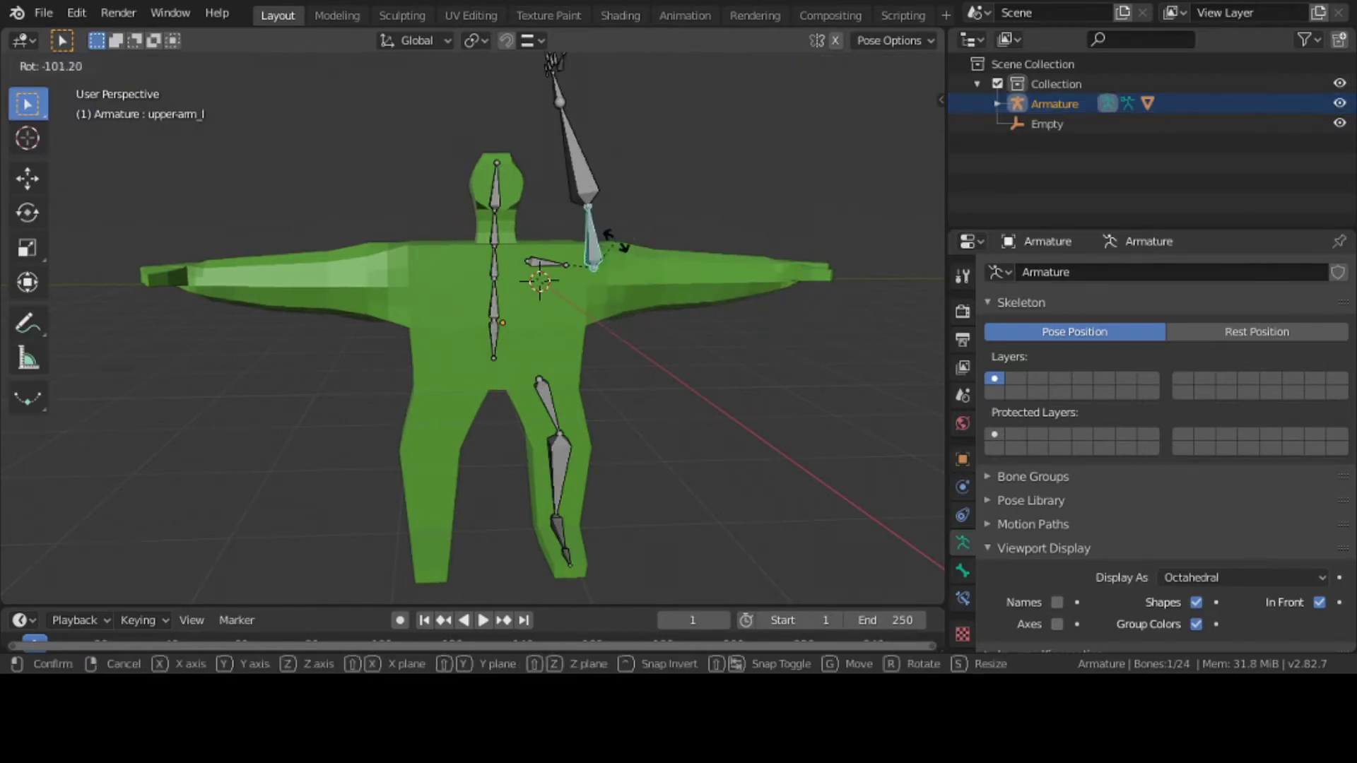
right_click(614, 278)
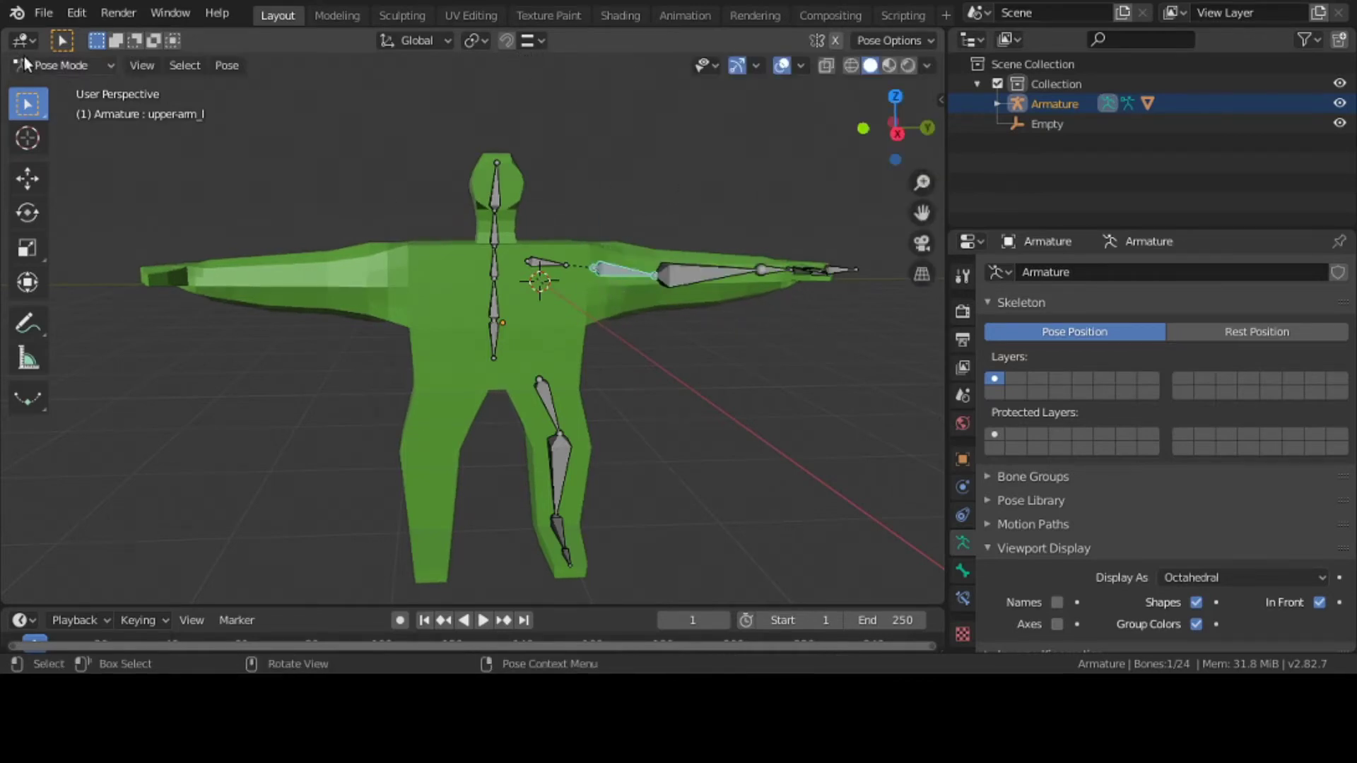
In Object Mode, parent the hulk mesh to the armature using Armature Deform With Empty Groups.
left_click(48, 66)
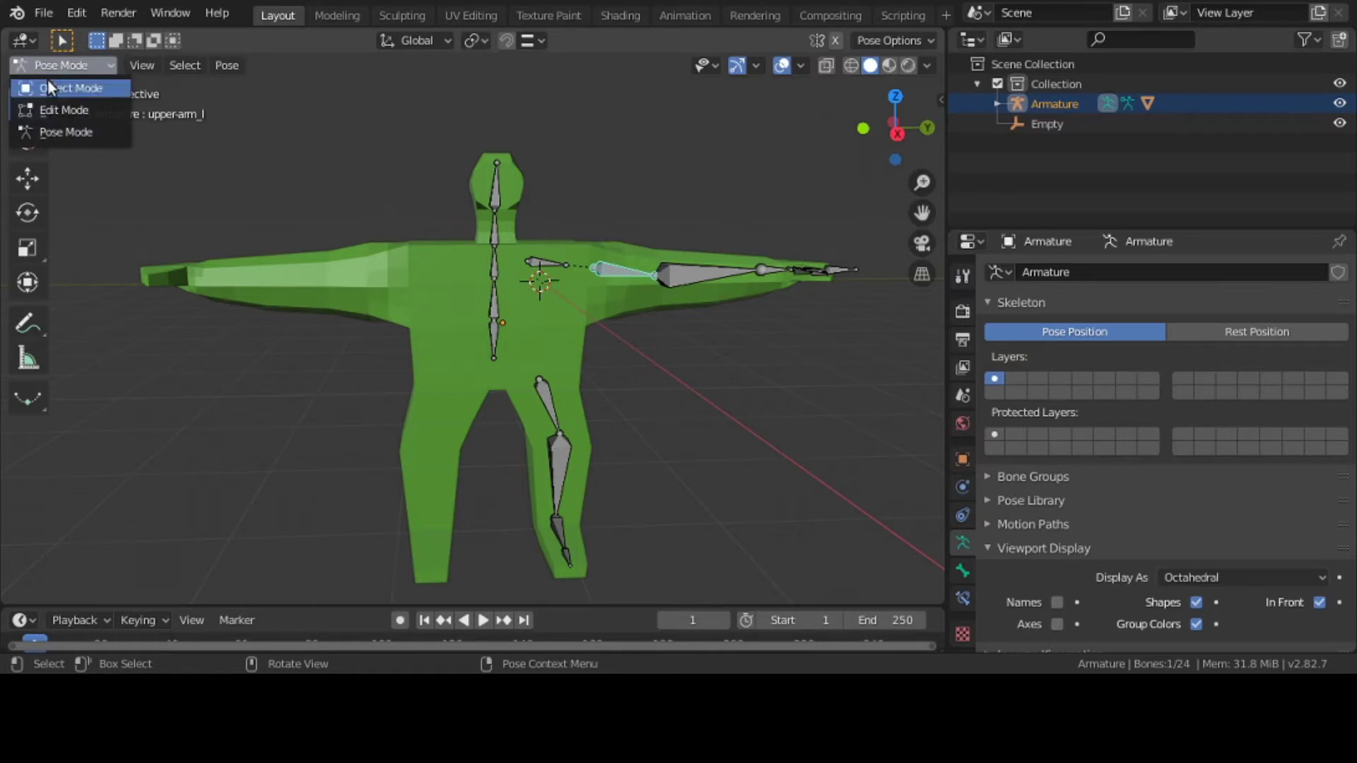
left_click(48, 83)
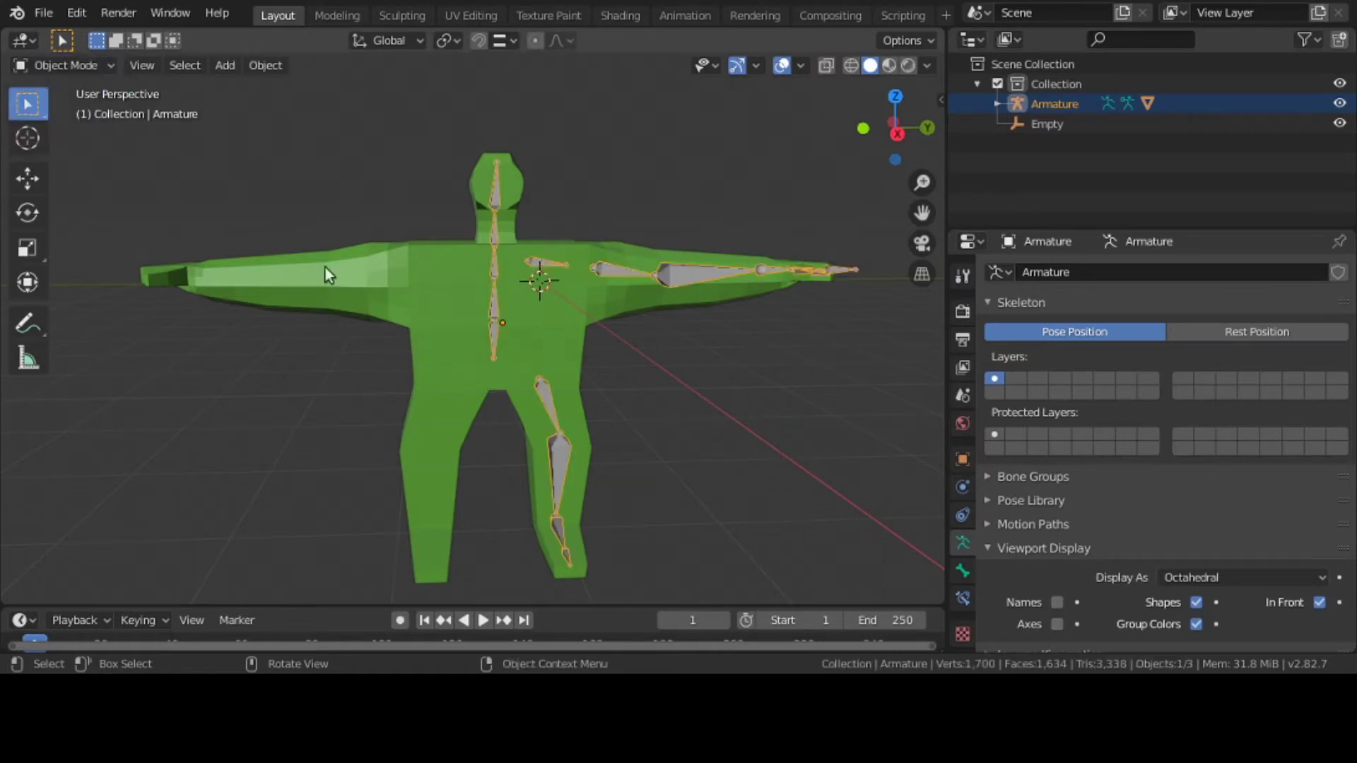
left_click(573, 347)
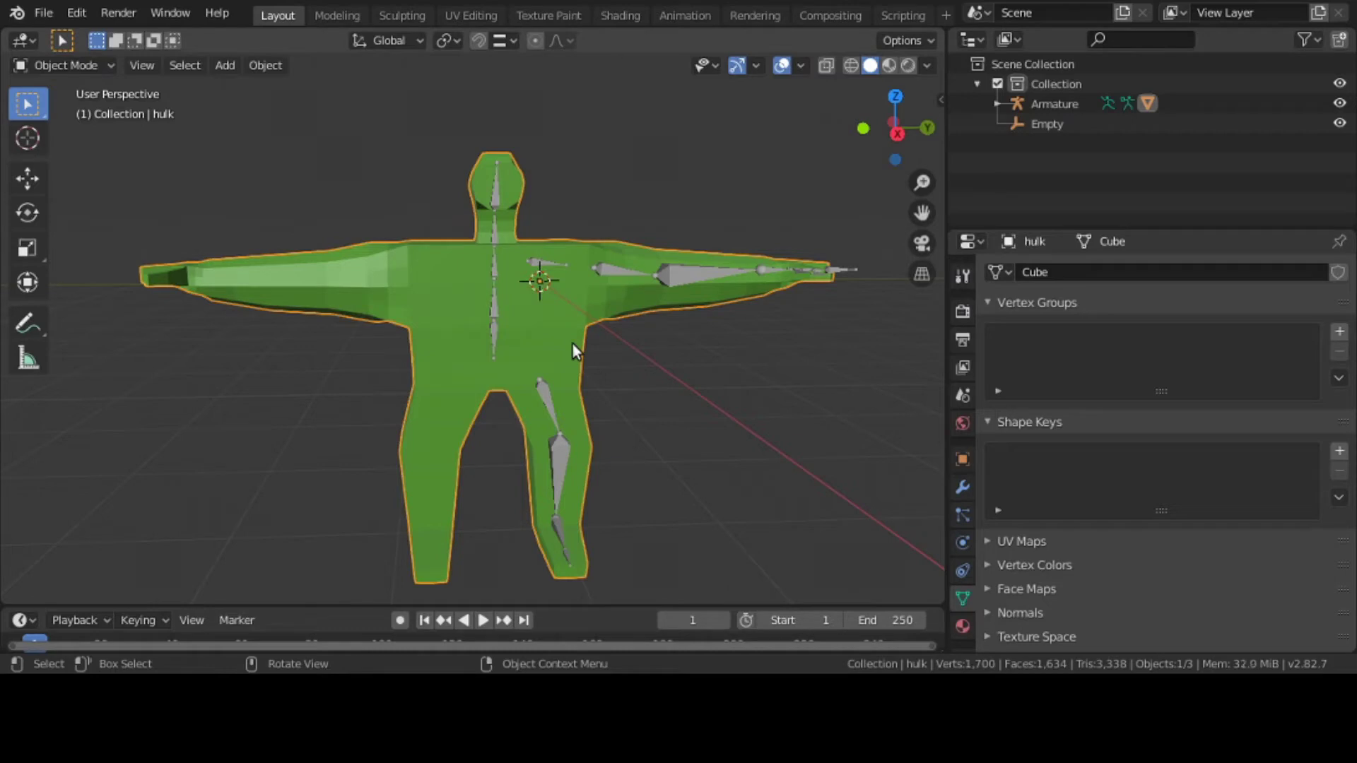
left_click(674, 274, "shift")
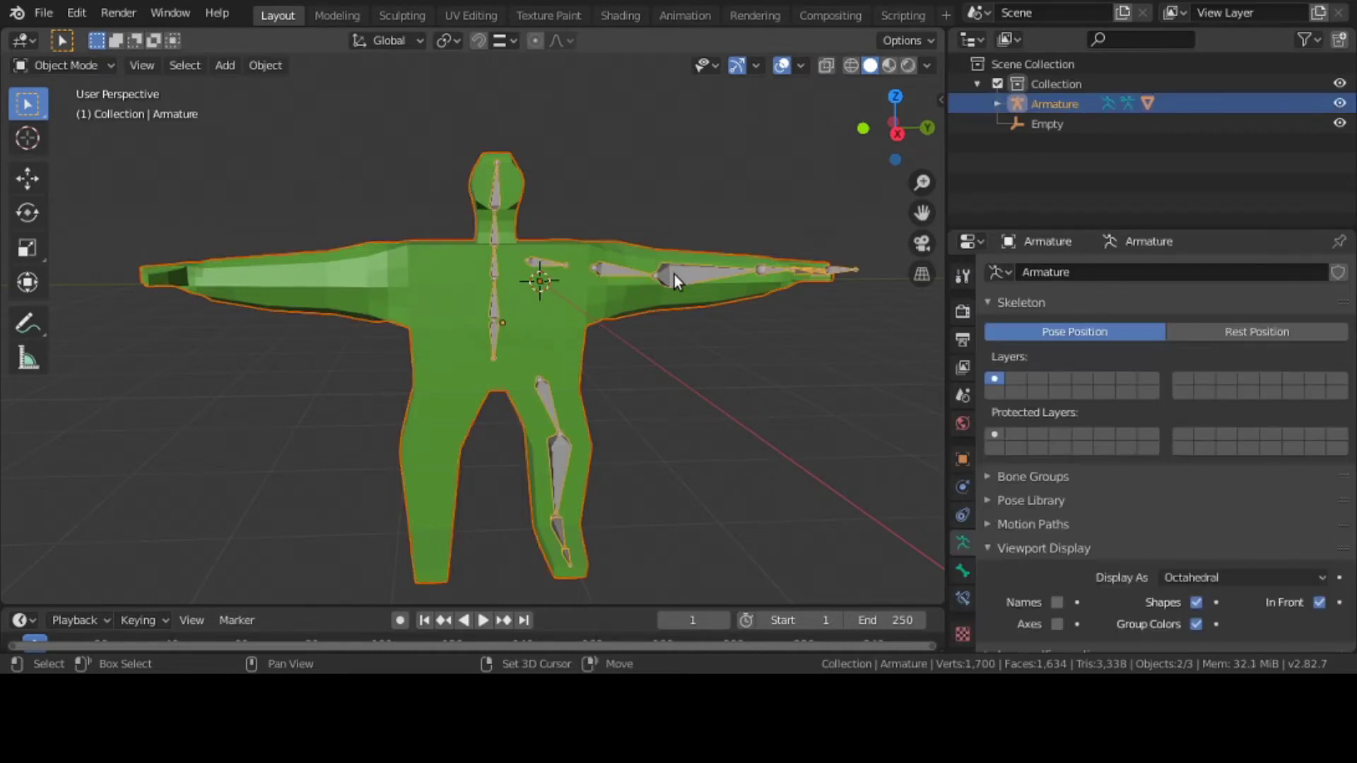
key("ctrl+p")
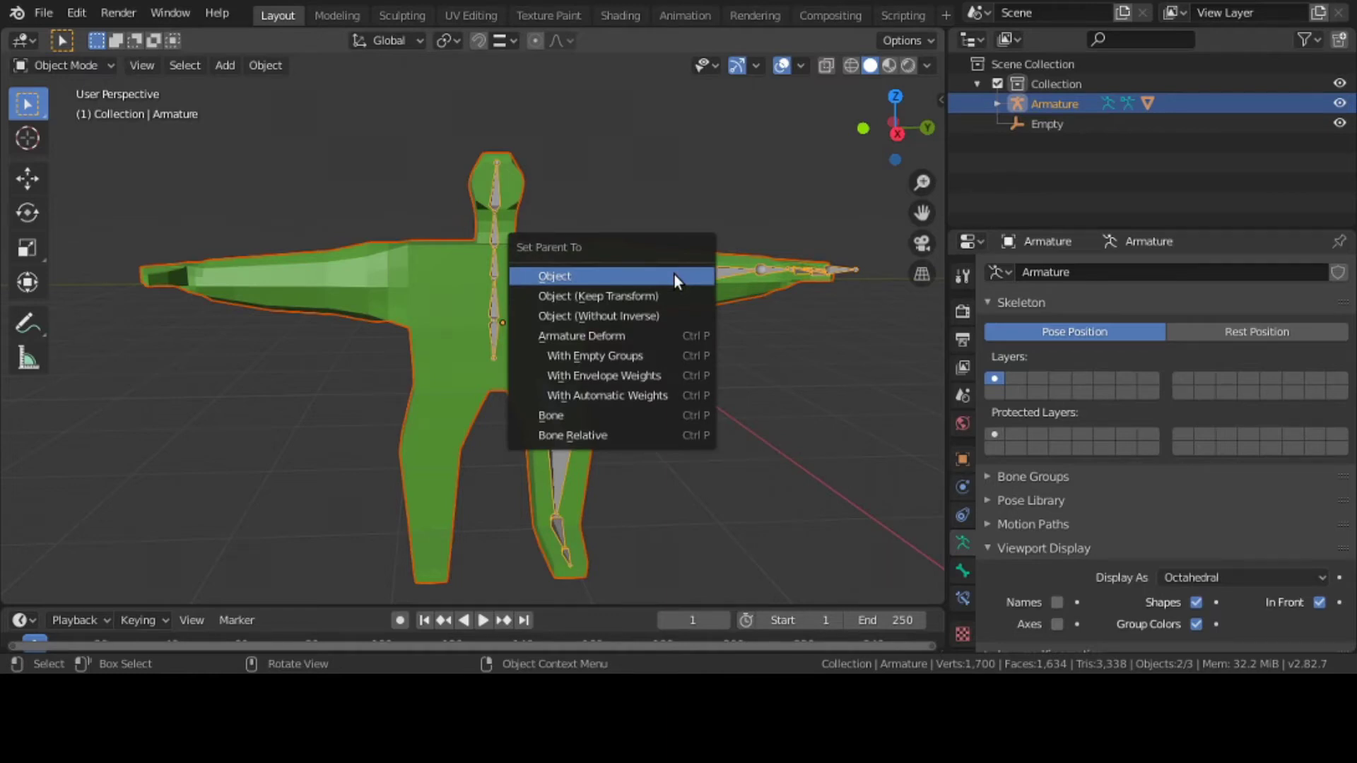
left_click(667, 355)
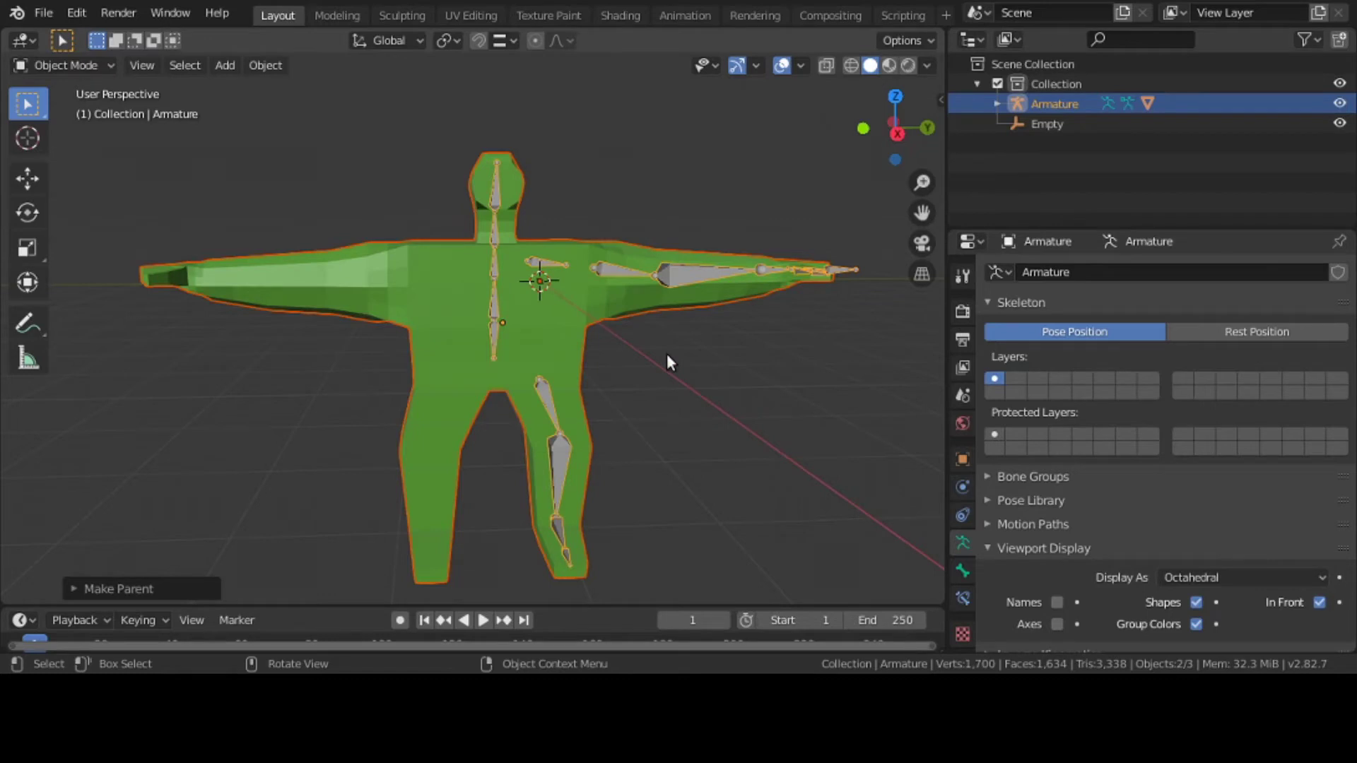
Test the new parenting by rotating the upper-arm_l bone in Pose Mode, and cancel the rotation.
left_click(82, 71)
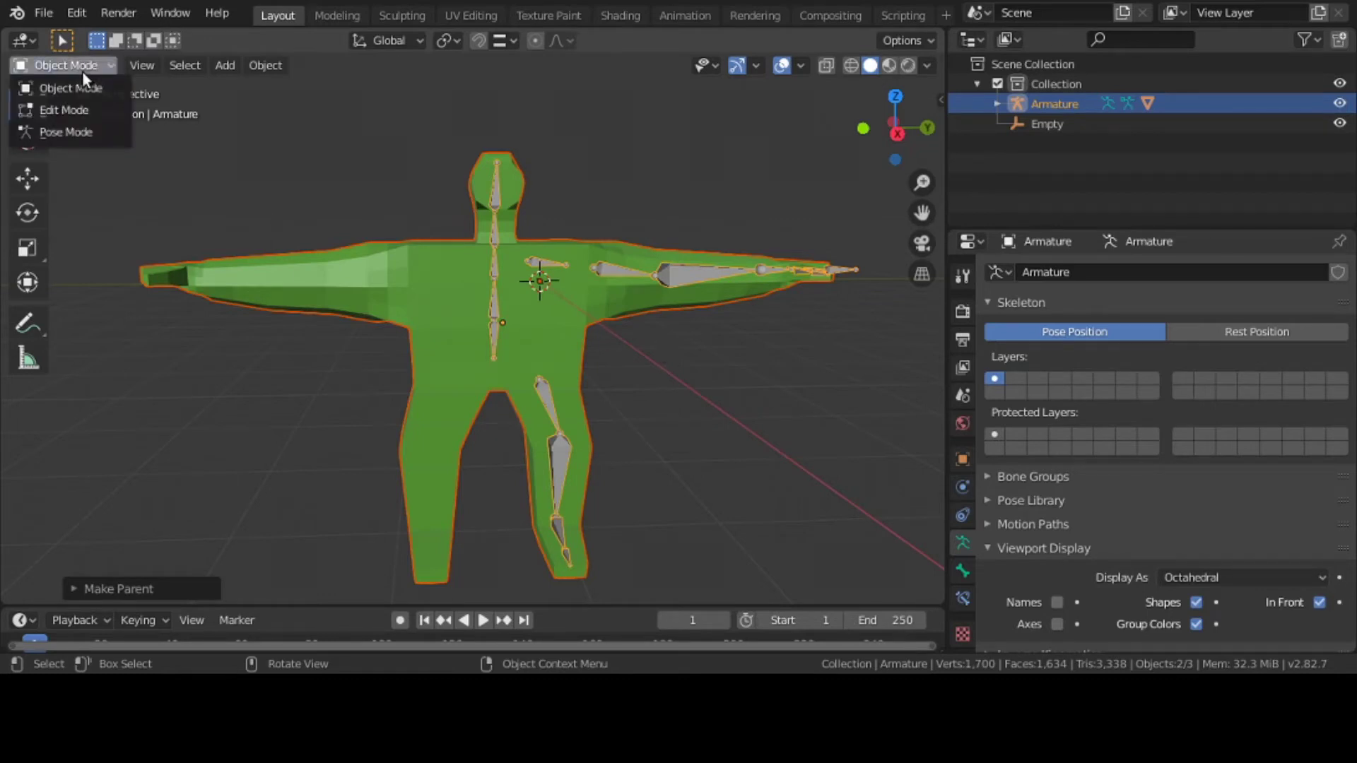
left_click(700, 273)
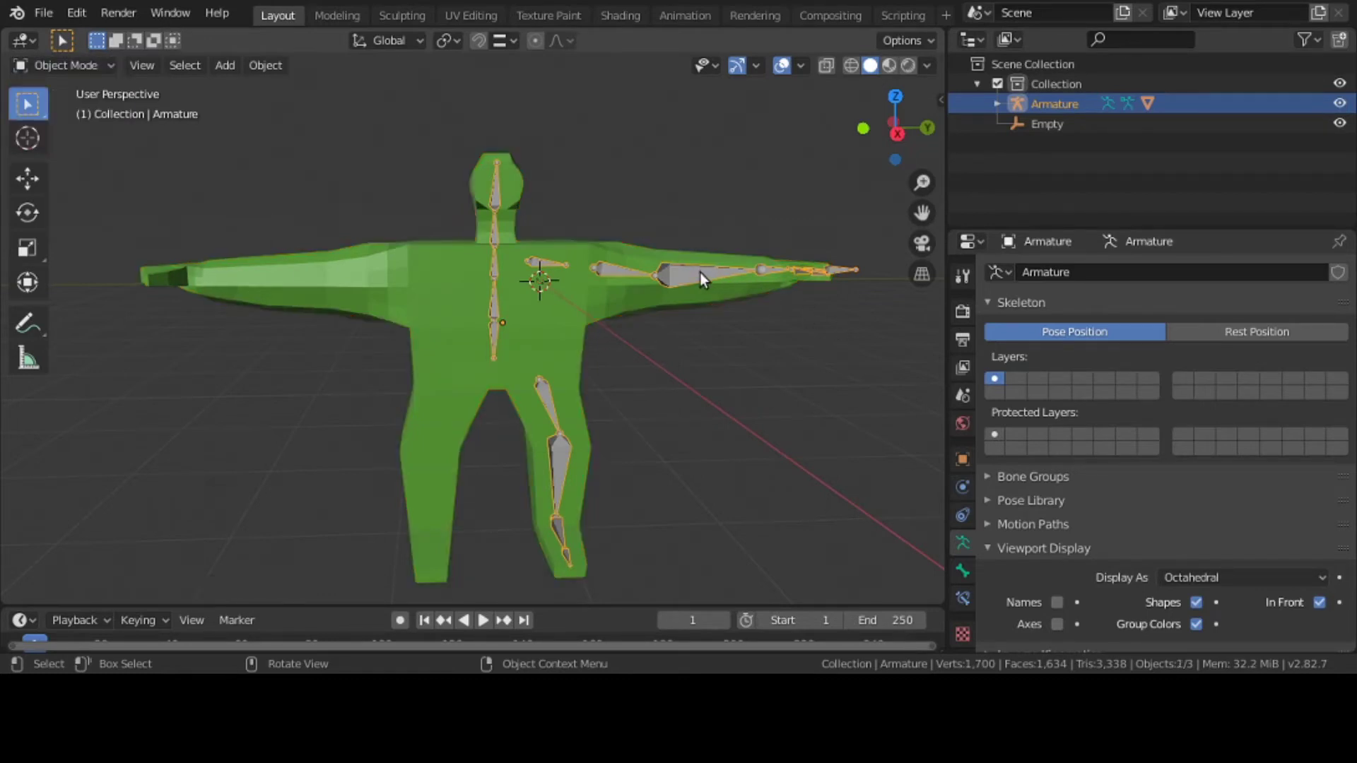
left_click(44, 64)
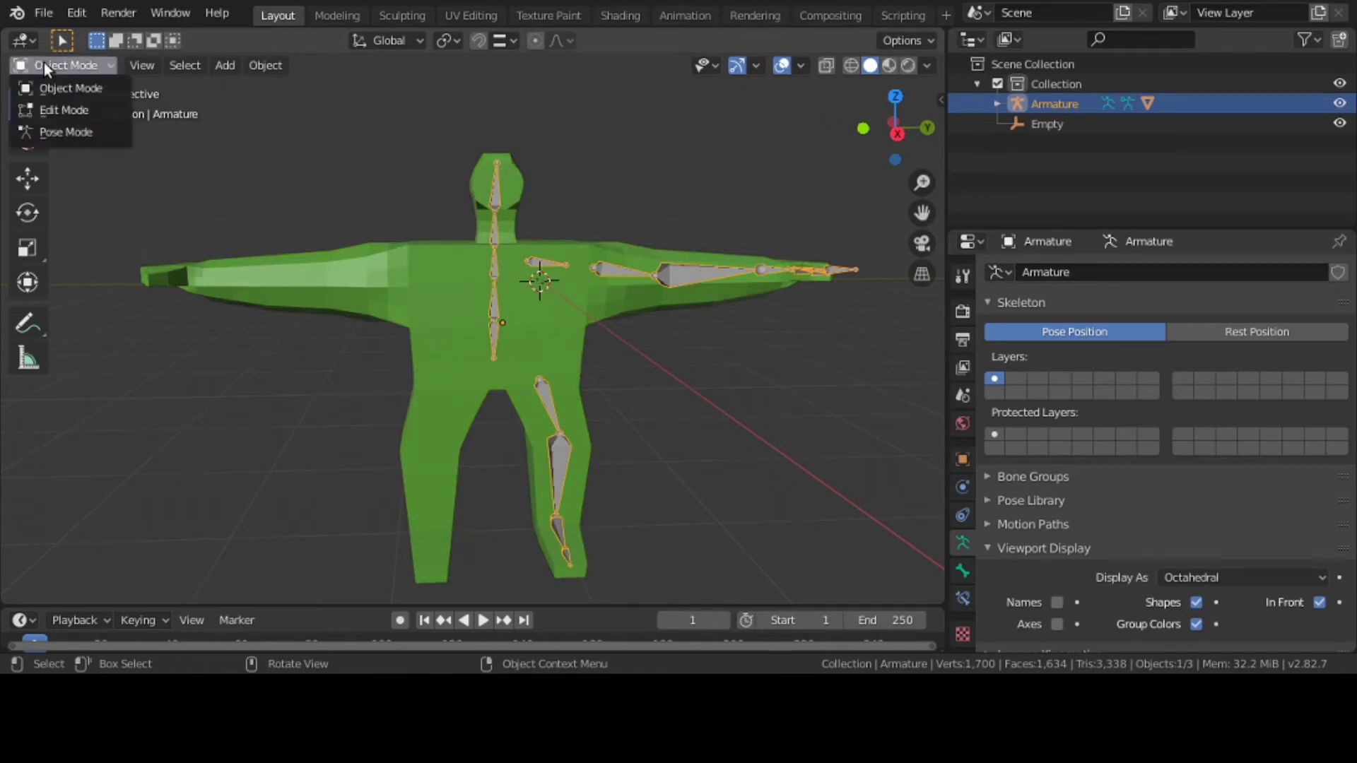
left_click(62, 131)
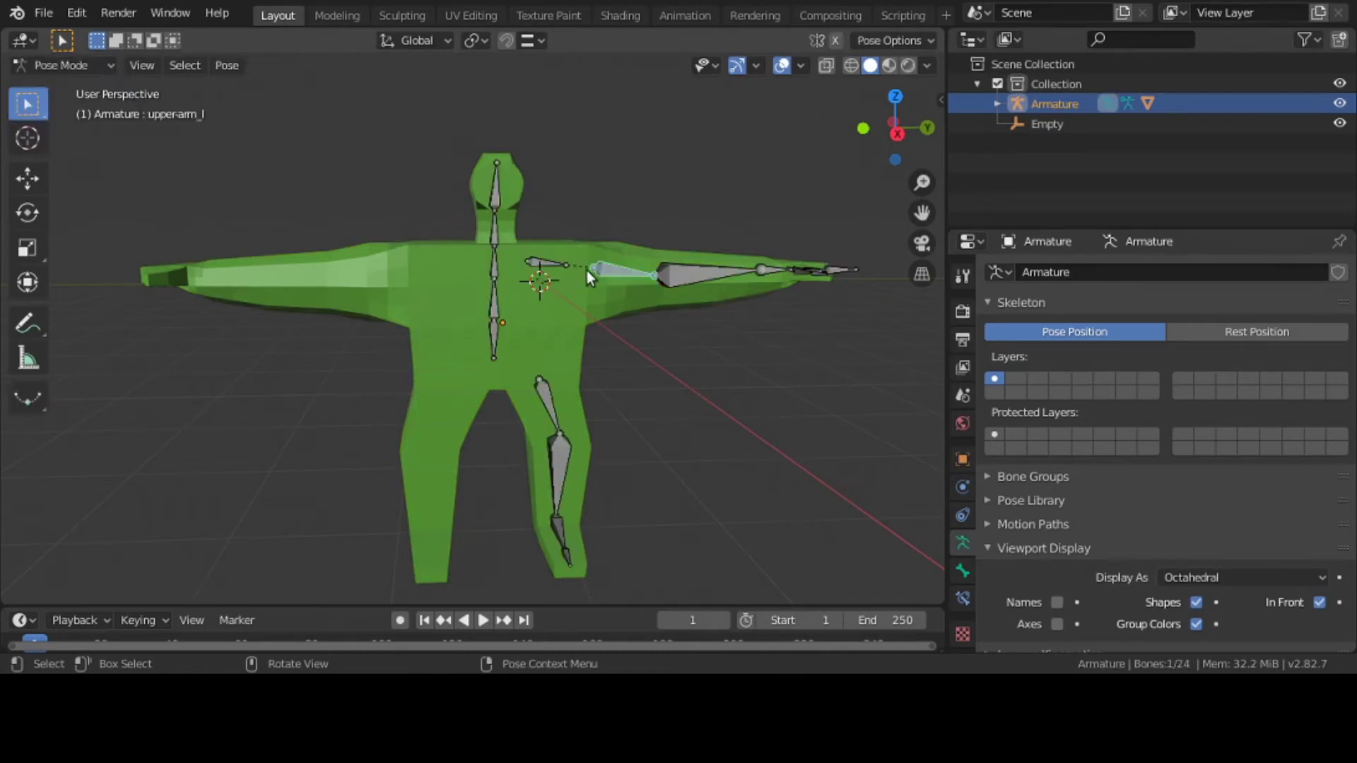
key("r")
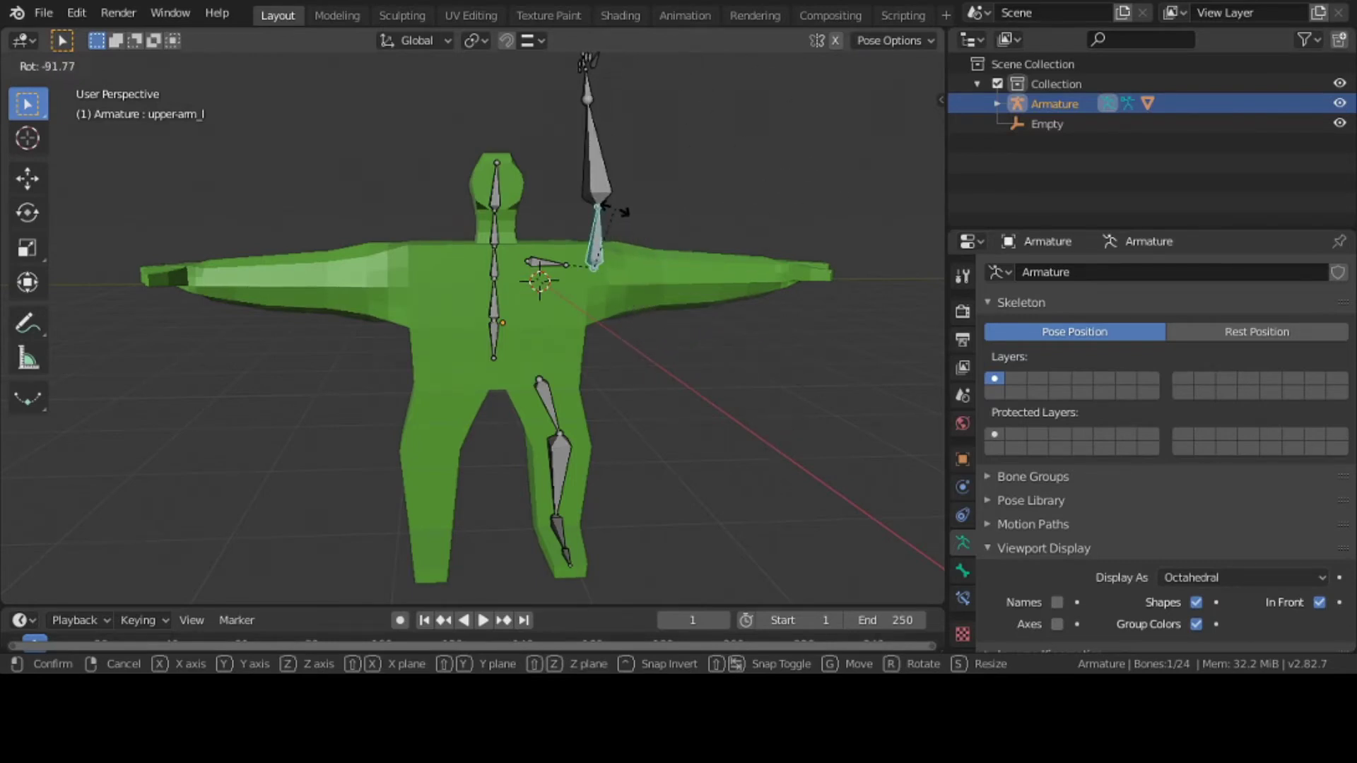
right_click(615, 211)
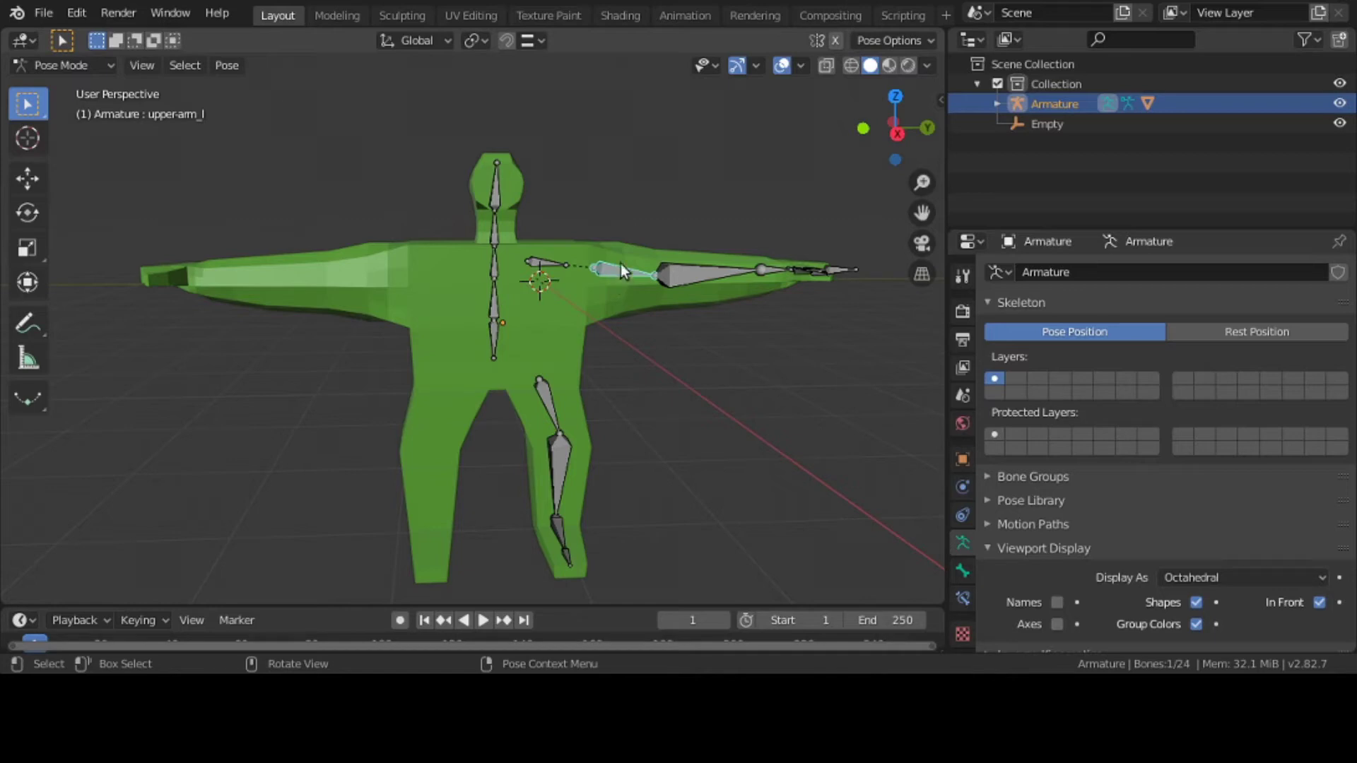
Leave Pose Mode and open the hulk mesh in Edit Mode.
left_click(534, 321)
left_click(50, 69)
left_click(64, 89)
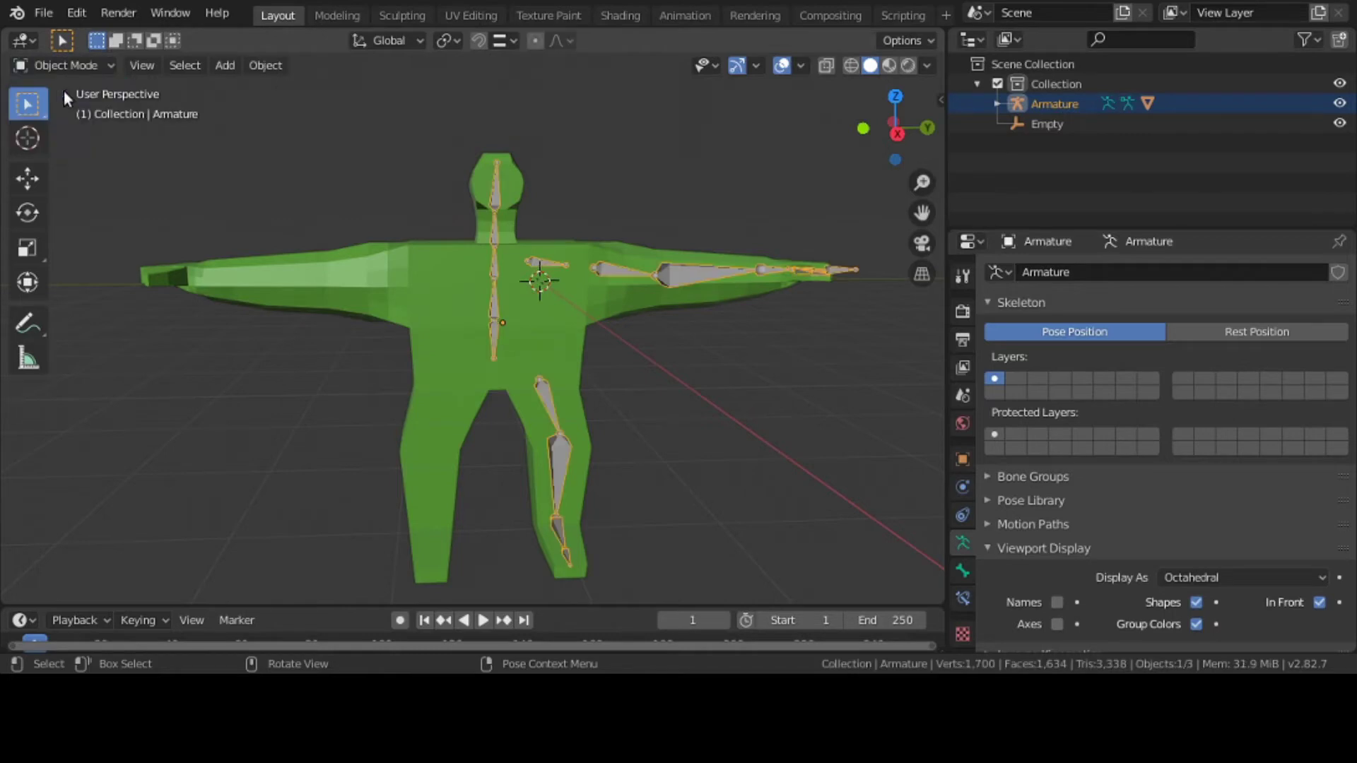
left_click(550, 299)
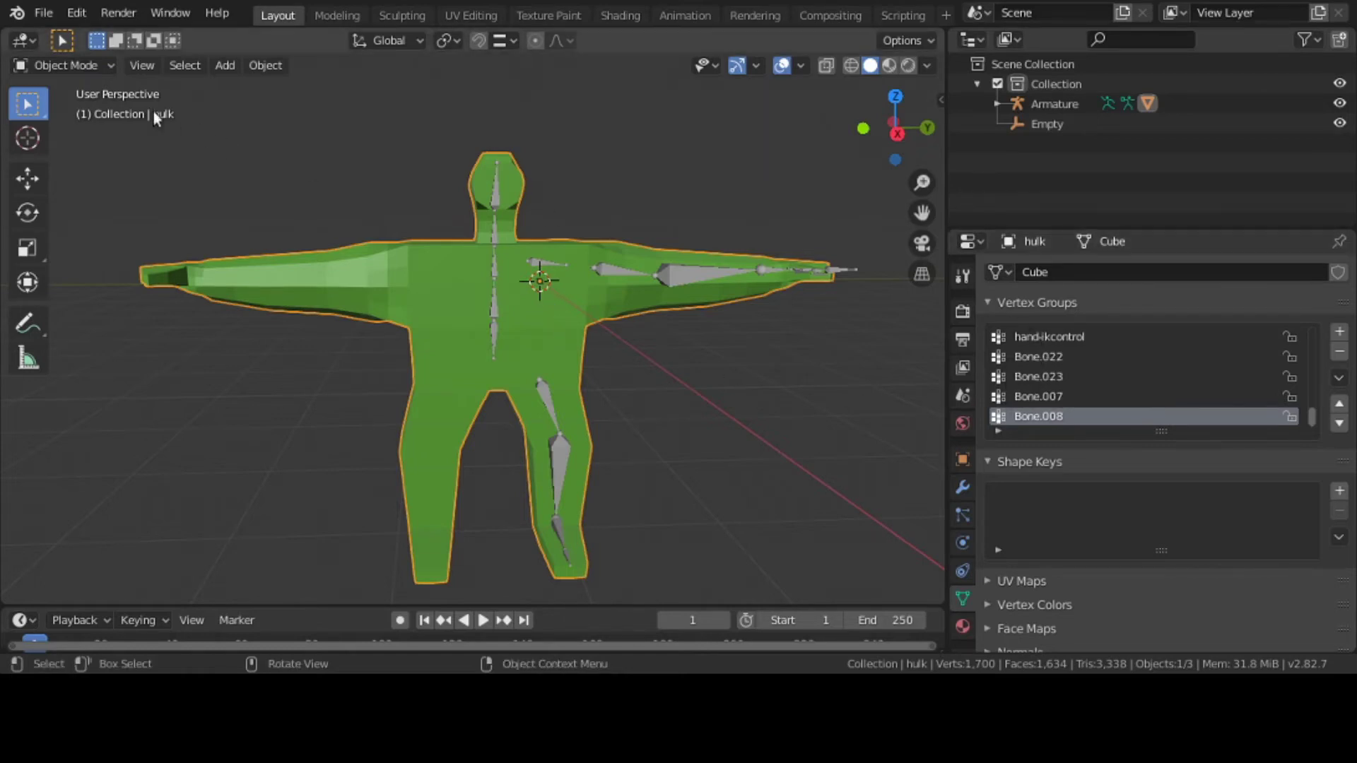
left_click(59, 66)
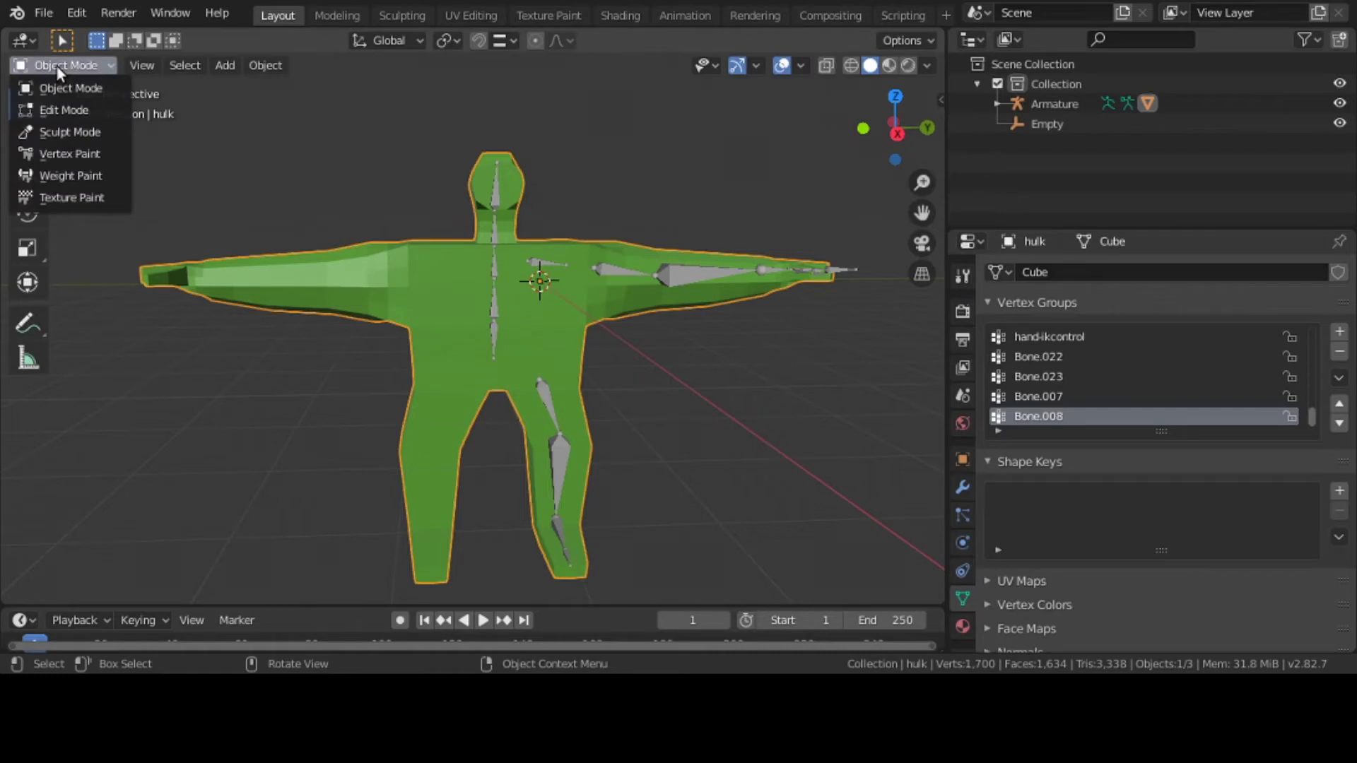
left_click(65, 110)
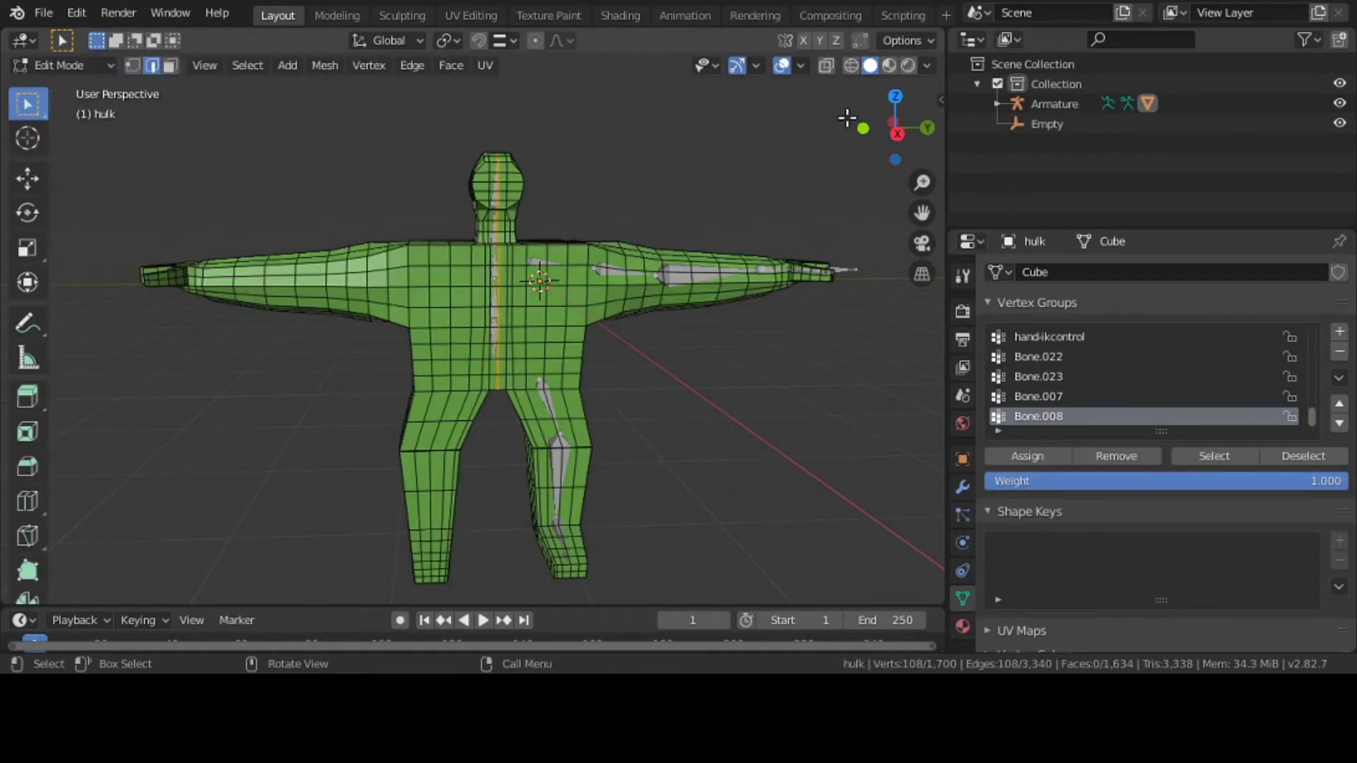
Display the hulk mesh in wireframe in the right orthographic view, framed on the torso and left arm.
left_click(852, 68)
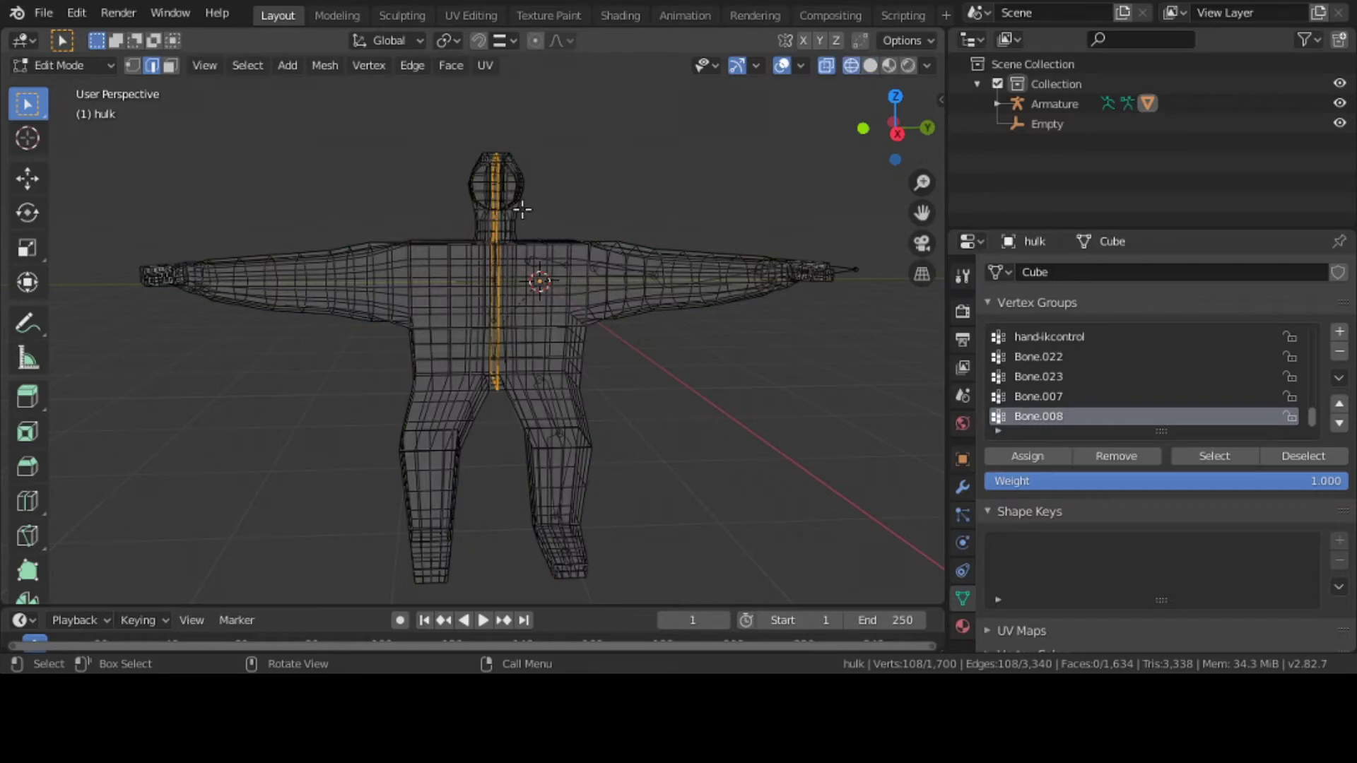
key("grave")
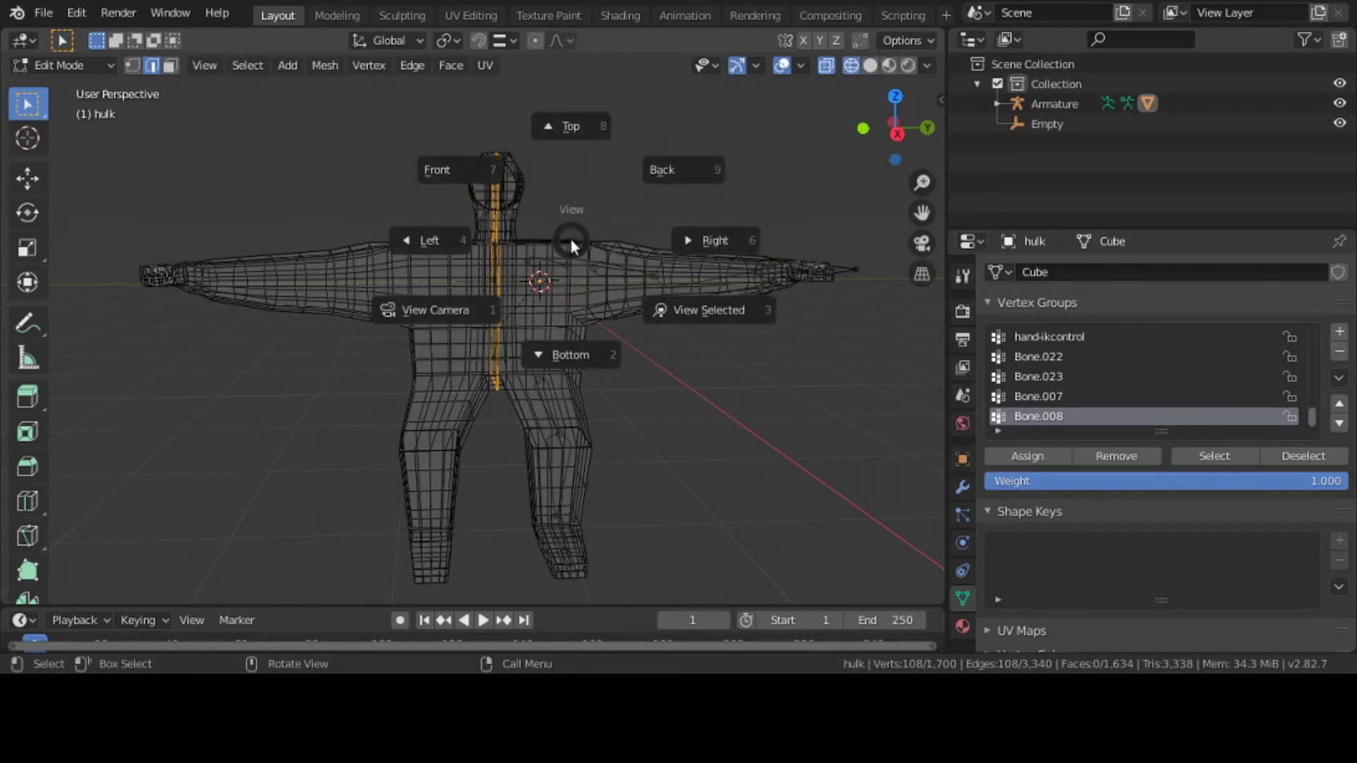
left_click(701, 240)
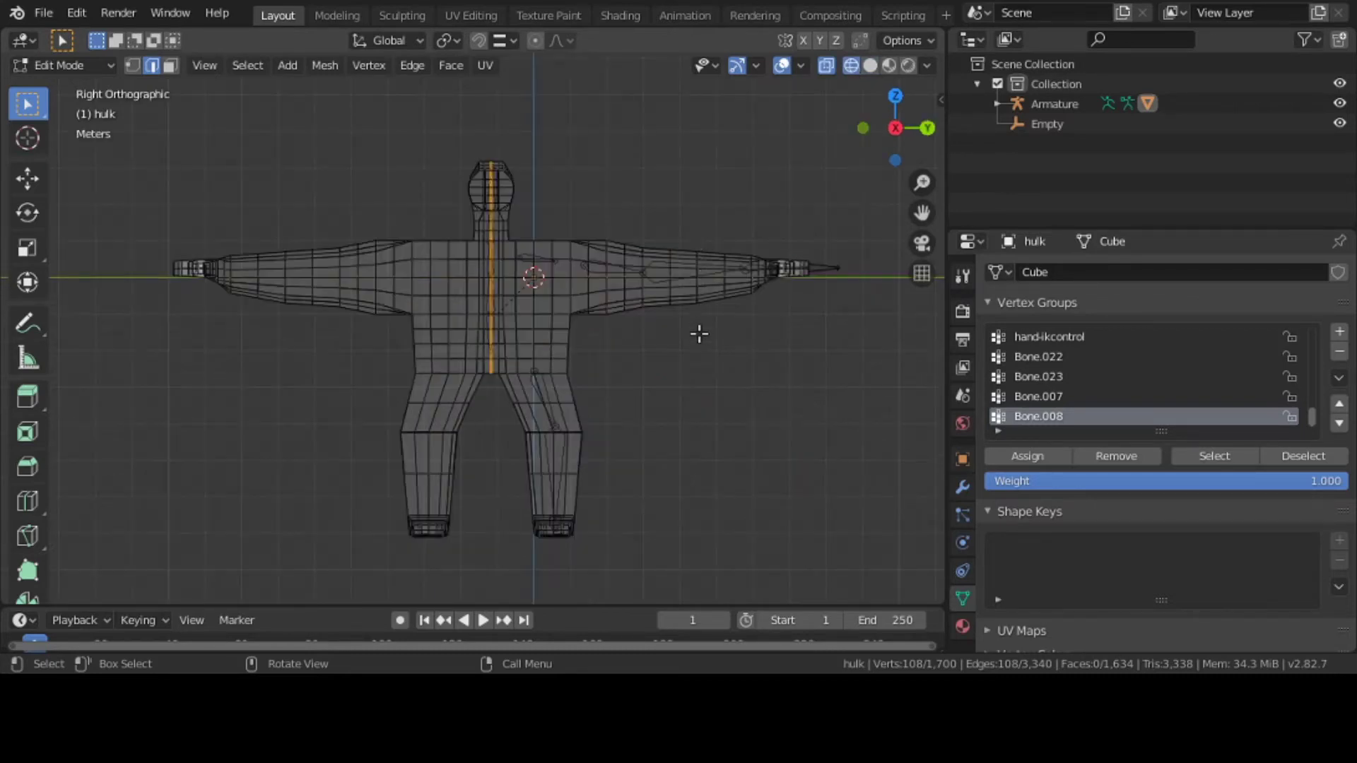
scroll(699, 341, "up", 3)
scroll(699, 341, "up", 1)
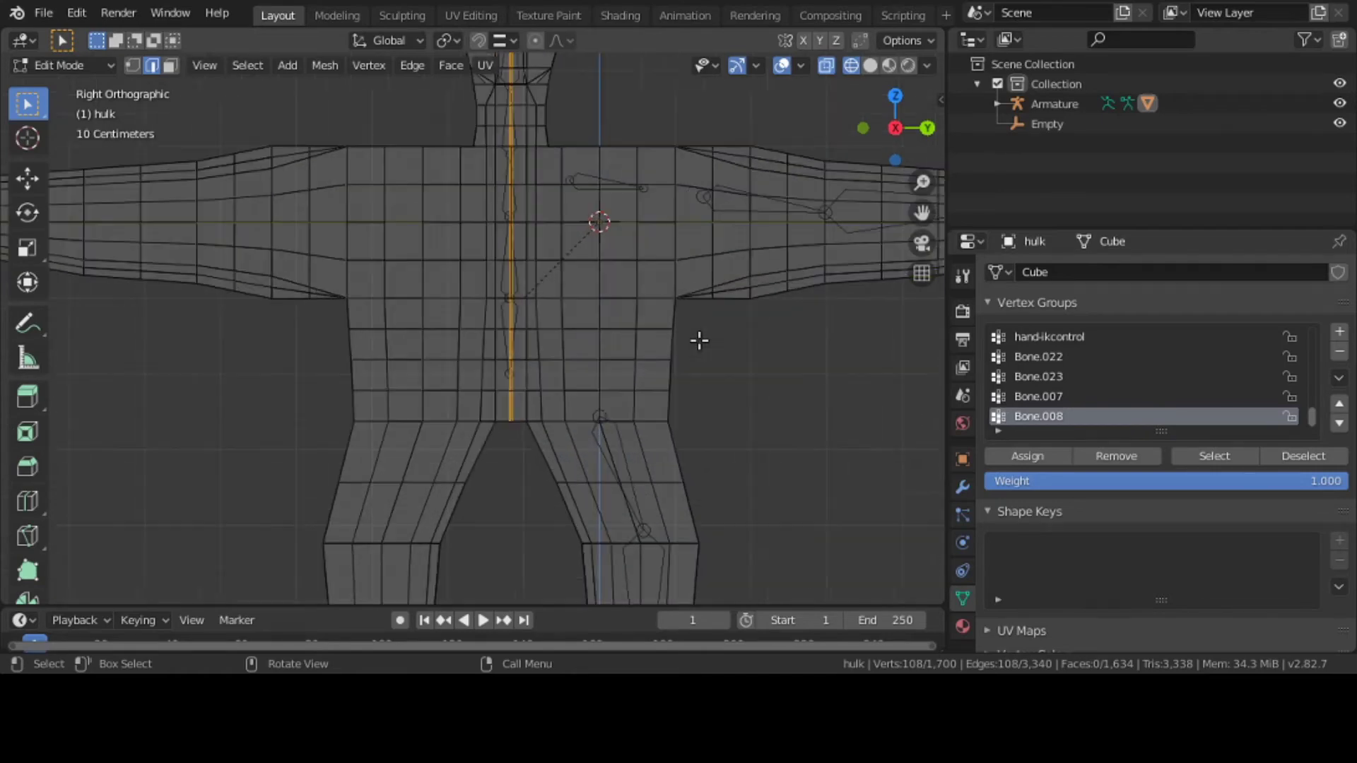
middle_click_drag(697, 339, 572, 391, "shift")
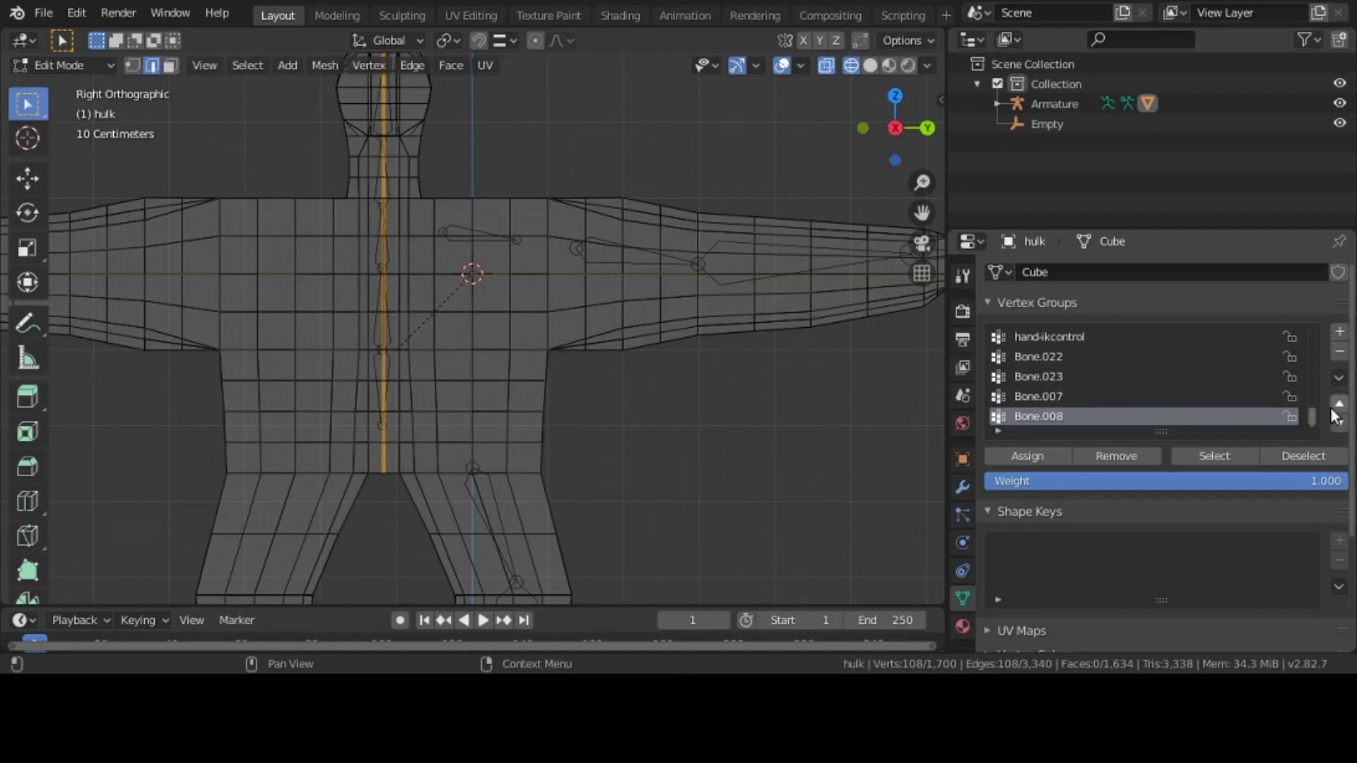
Remove all vertex groups listed below hand, from Bone.008 upward through hand-ikcontrol.
mouse_move(1308, 422)
left_mouse_down()
mouse_move(1310, 337)
mouse_move(1307, 443)
left_mouse_up()
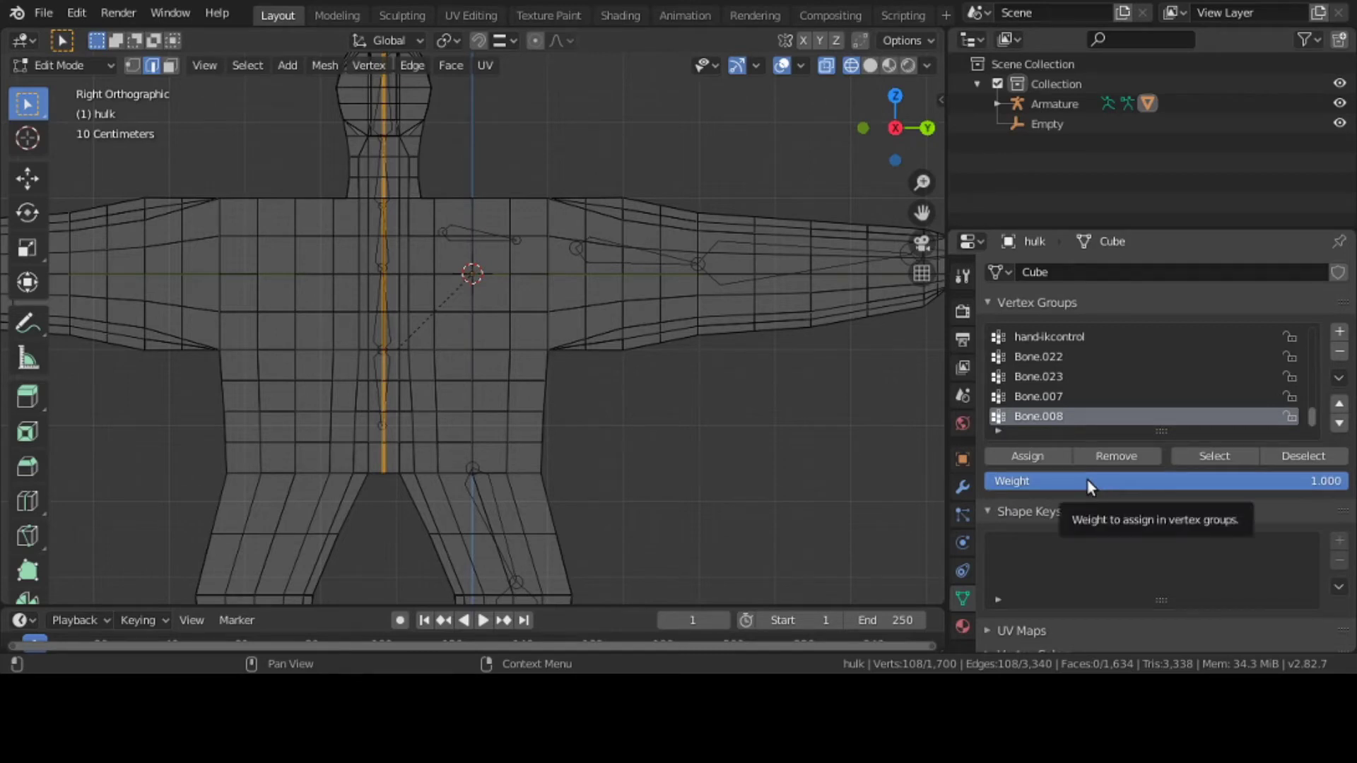
left_click(1338, 355)
left_click(1338, 356)
left_click(1337, 356)
left_click(1338, 356)
left_click(1338, 355)
left_click(1337, 356)
left_click(1338, 356)
left_click(1338, 355)
left_click(1338, 356)
left_click(1338, 356)
left_click(1337, 355)
left_click(1338, 355)
left_click(1338, 355)
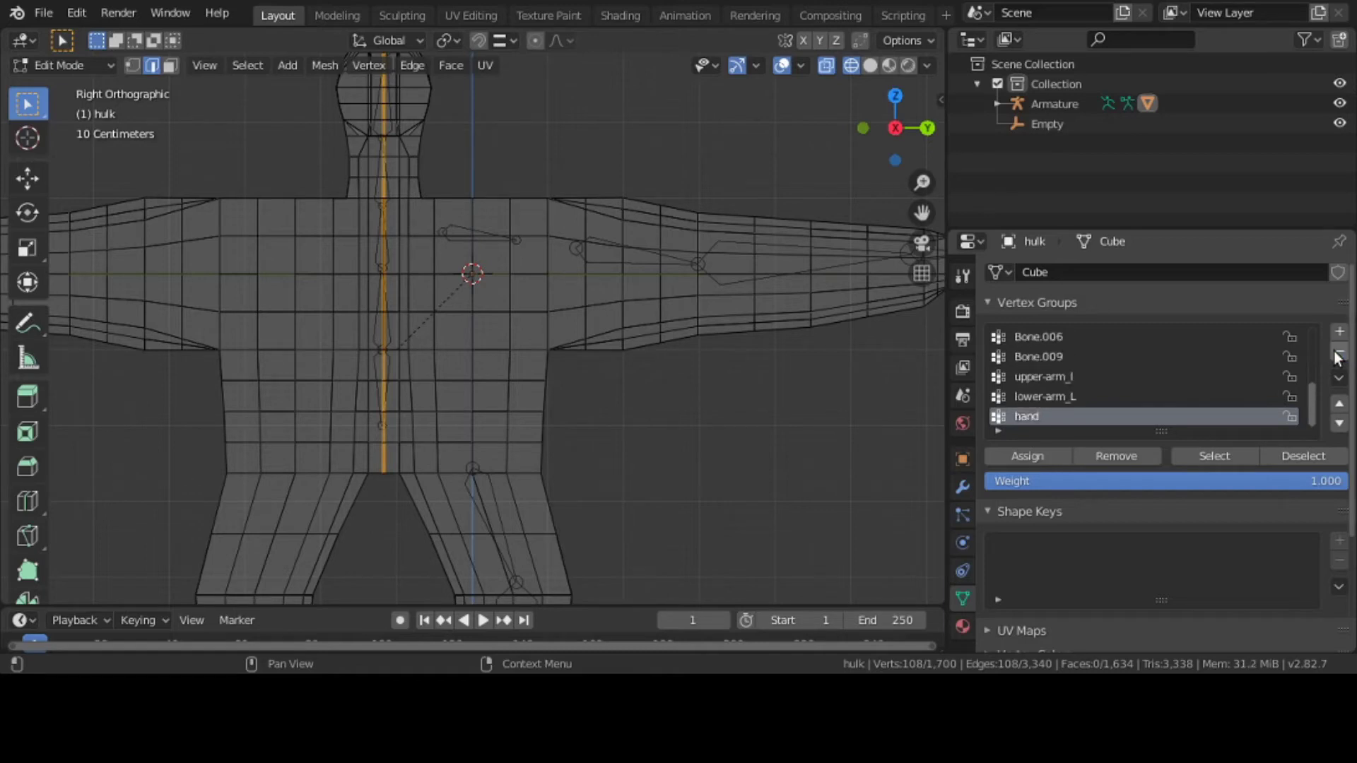
Remove the vertex groups from Bone.009 up to Bone, keeping only upper-arm_l, lower-arm_L and hand.
left_click(1075, 357)
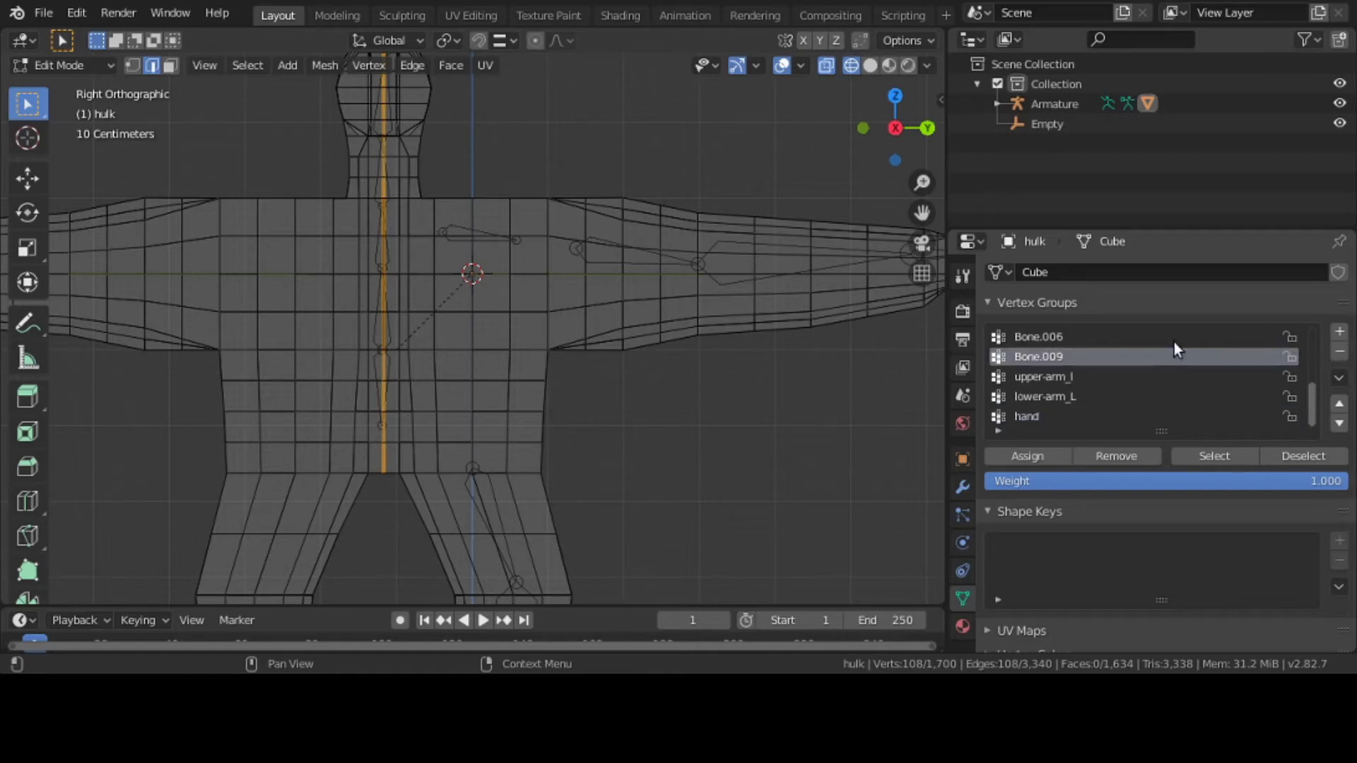
left_click(1338, 353)
left_click(1338, 354)
left_click(1338, 354)
left_click(1338, 353)
left_click(1338, 353)
left_click(1338, 354)
left_click(1339, 353)
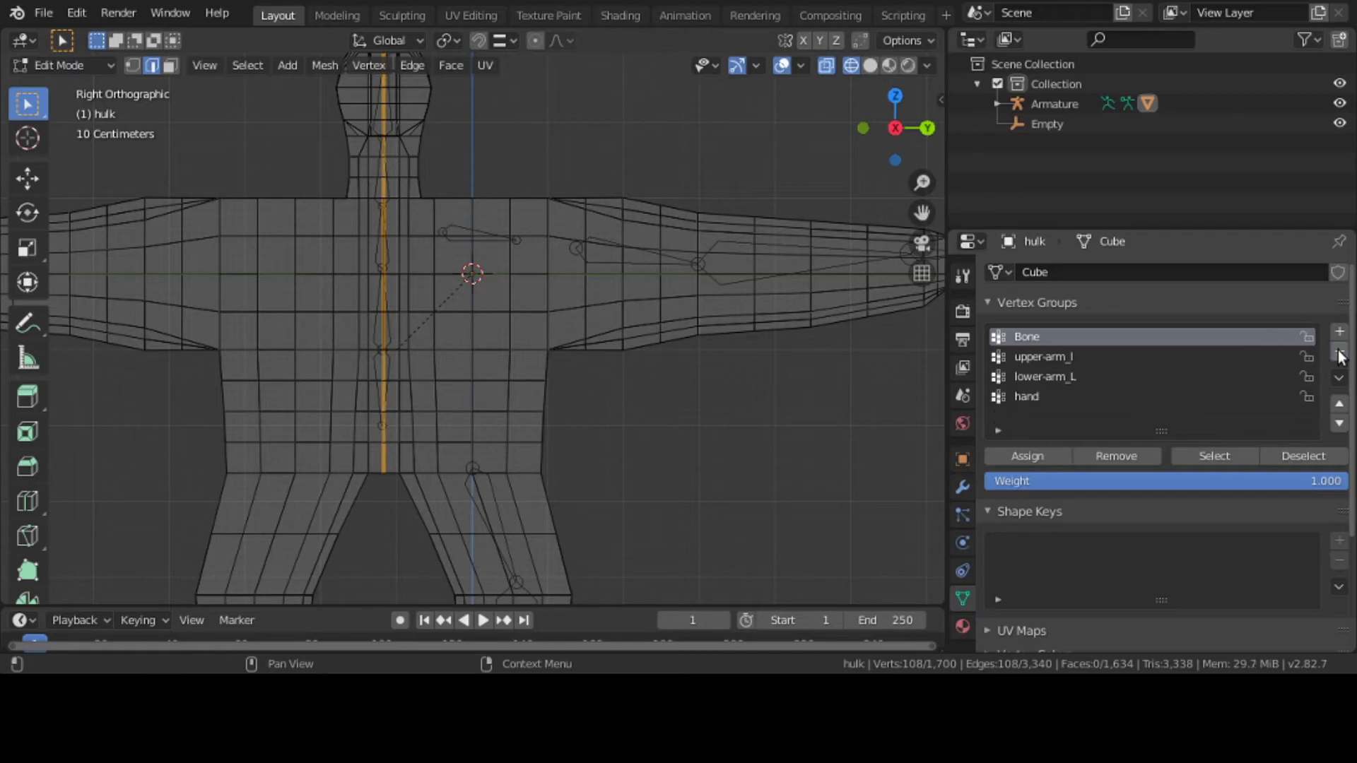
left_click(1339, 354)
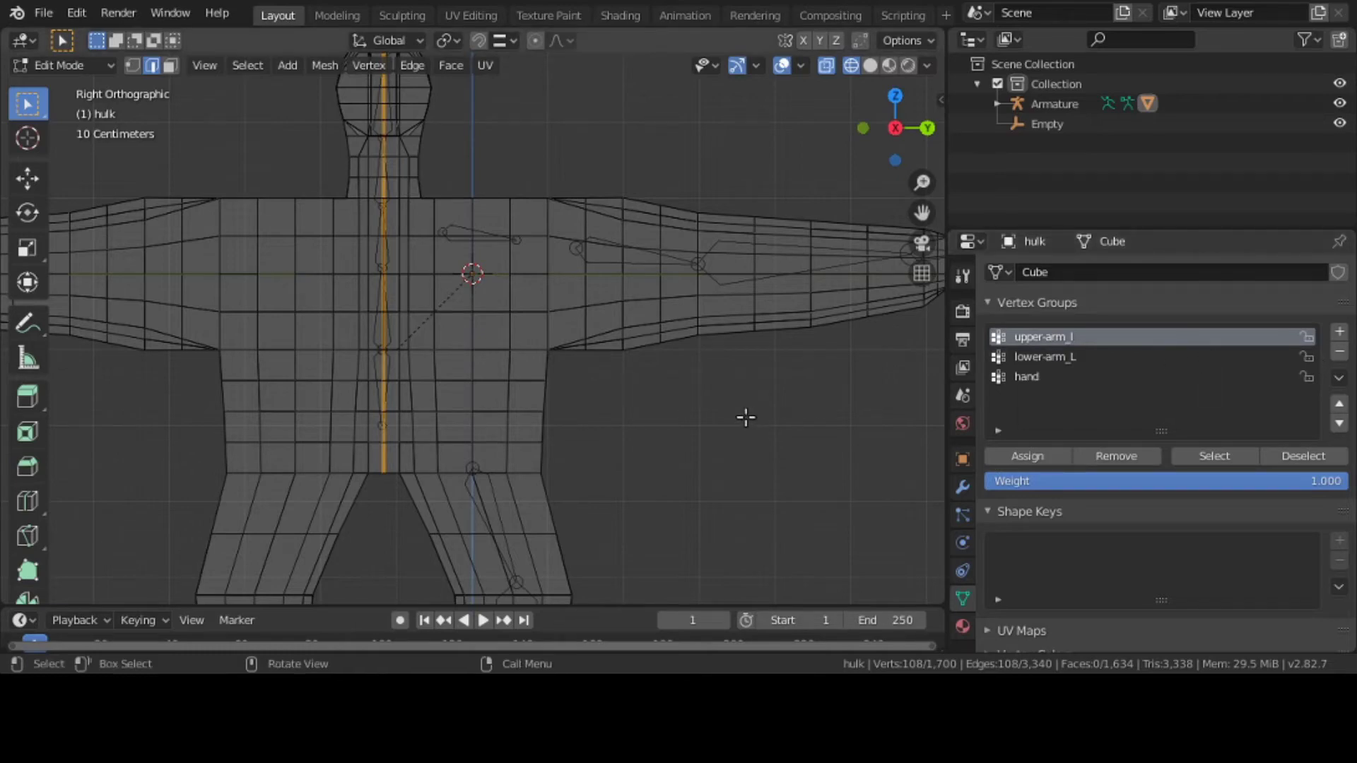
Switch to face selection and circle-select all the faces of the upper arm around the upper-arm_l bone.
key("c")
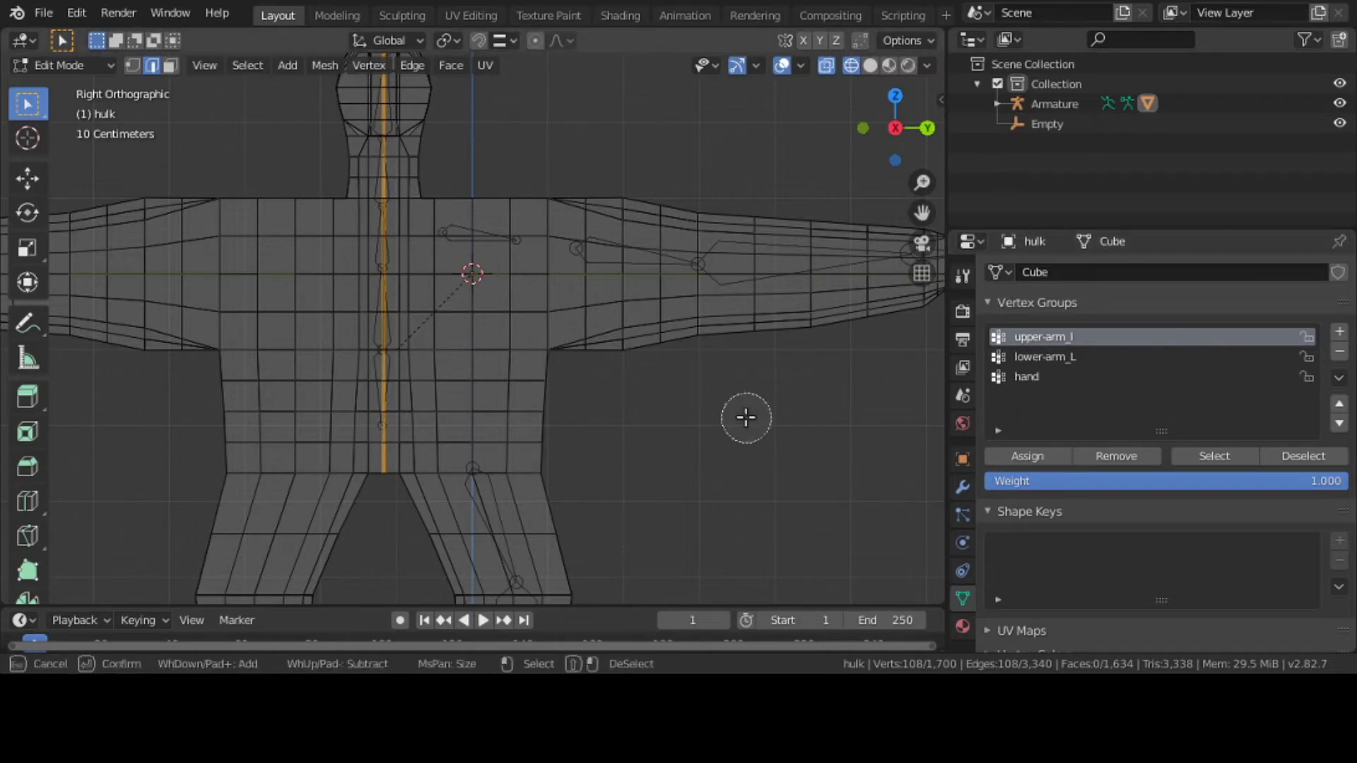
left_click_drag(610, 210, 611, 246)
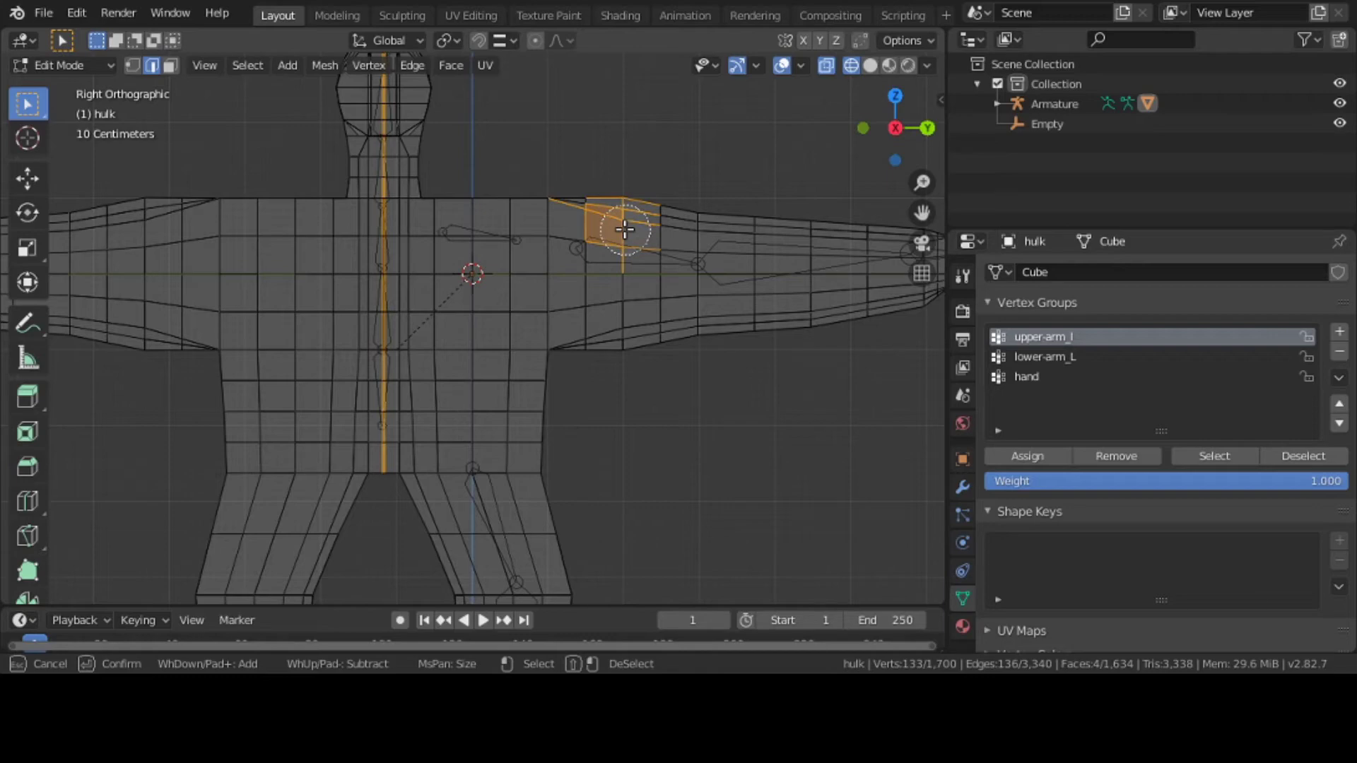
key("Escape")
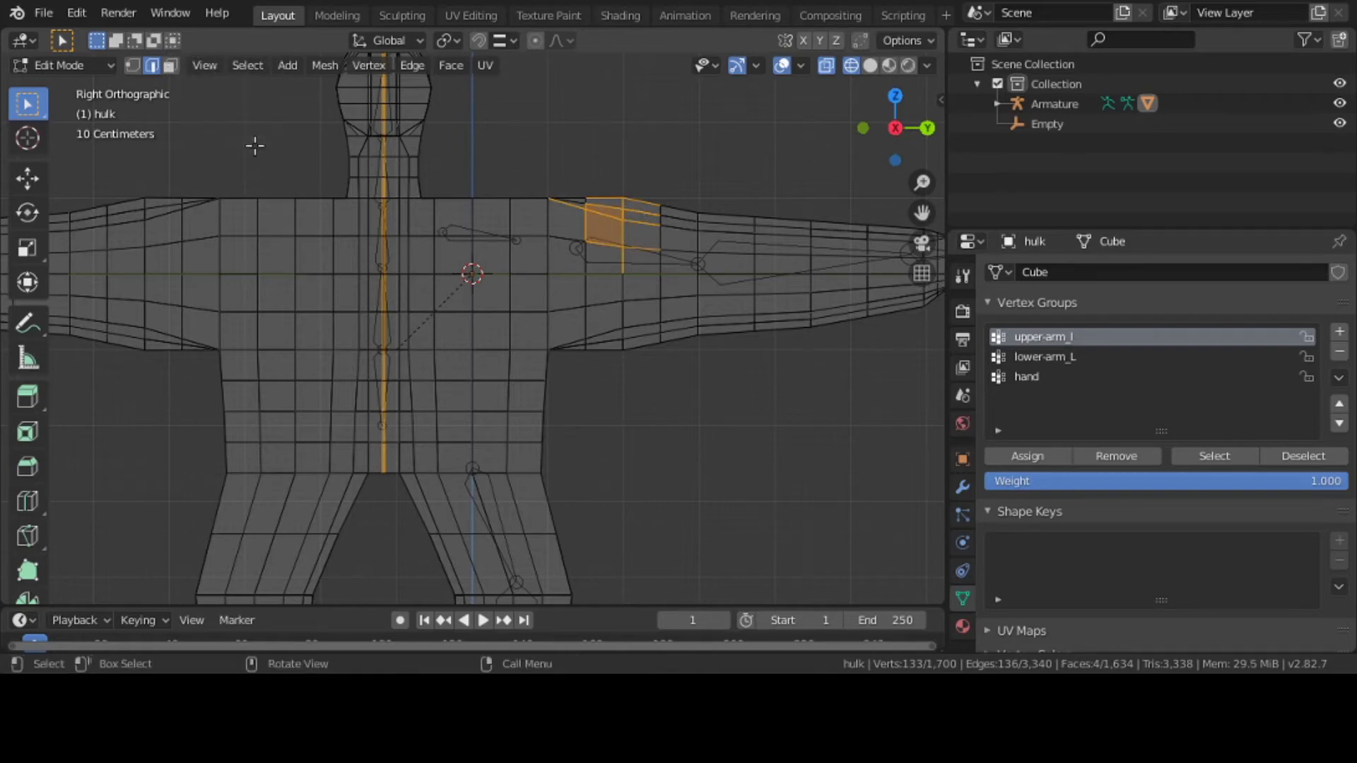
left_click(170, 65)
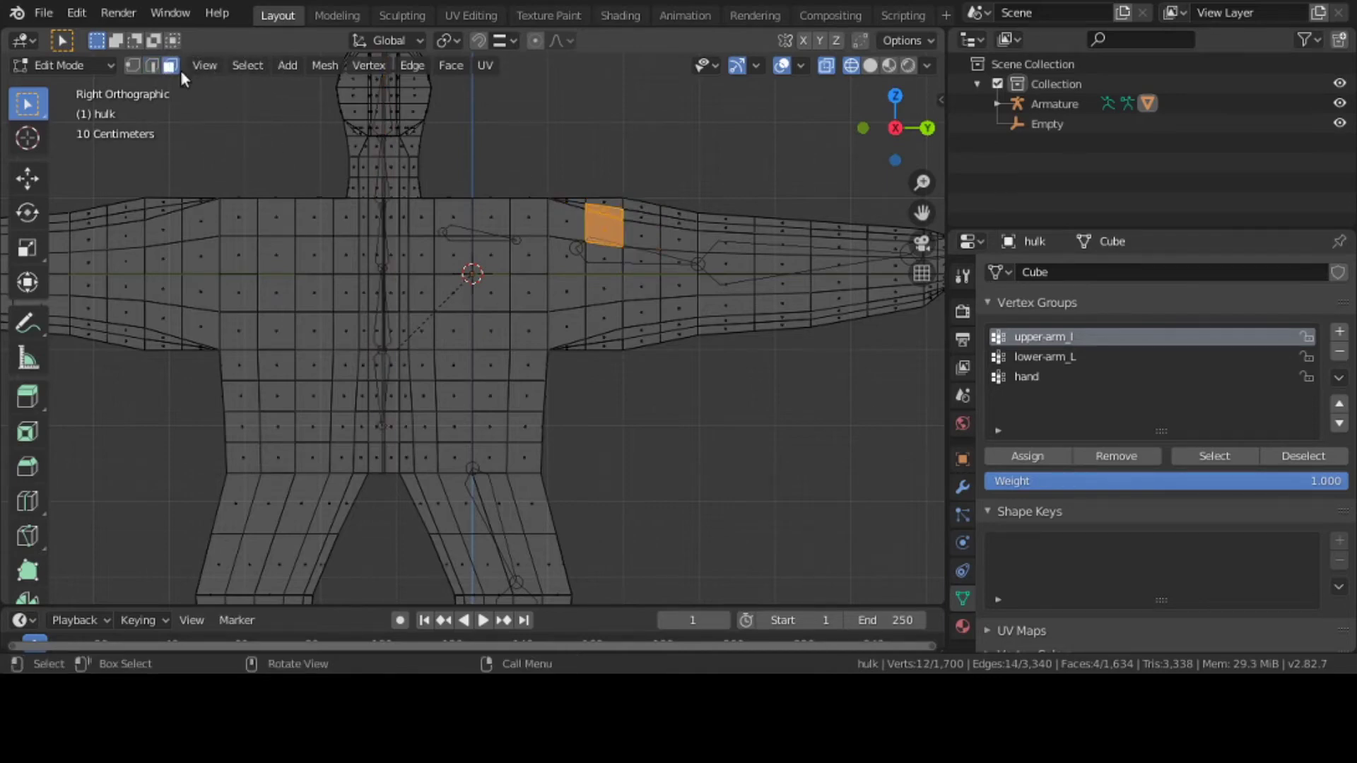
key("c")
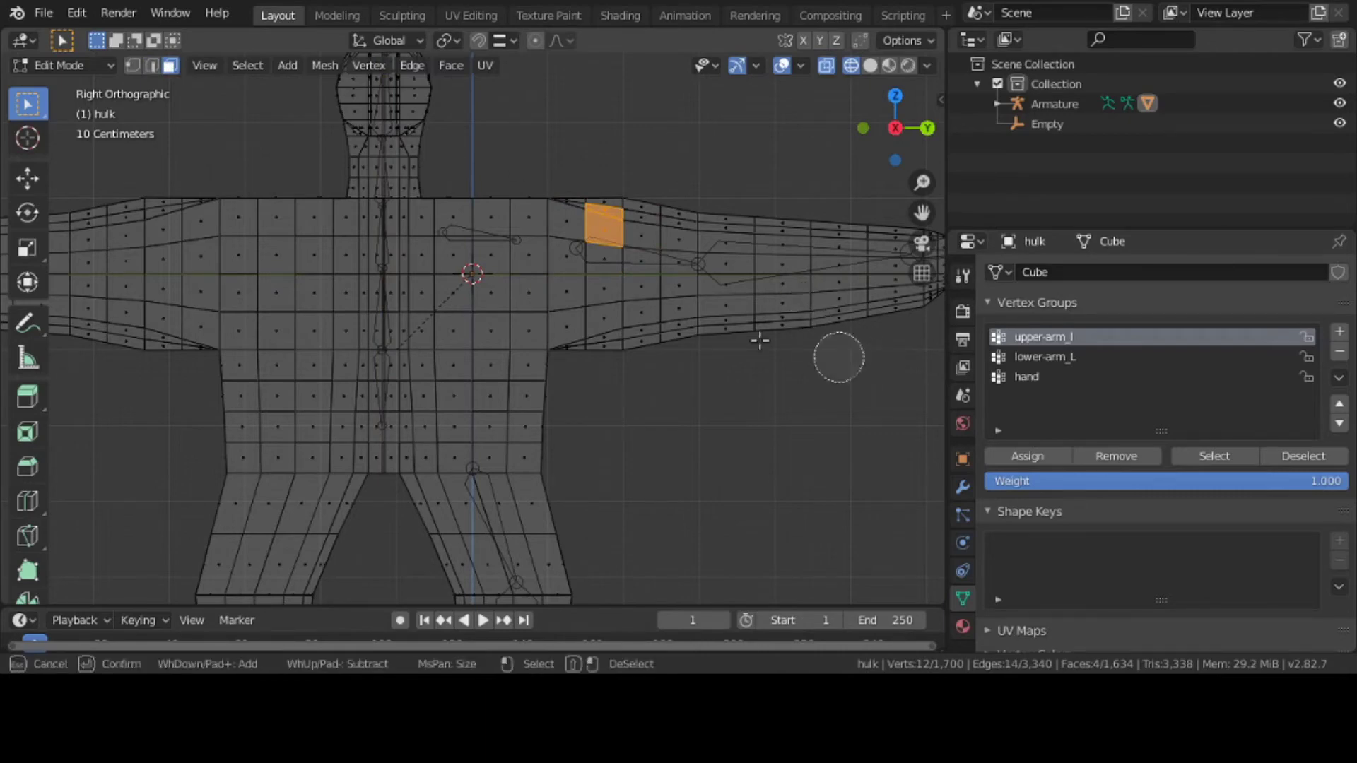
mouse_move(615, 236)
left_mouse_down()
mouse_move(622, 344)
mouse_move(630, 212)
mouse_move(634, 261)
mouse_move(622, 214)
mouse_move(660, 251)
mouse_move(660, 325)
left_mouse_up()
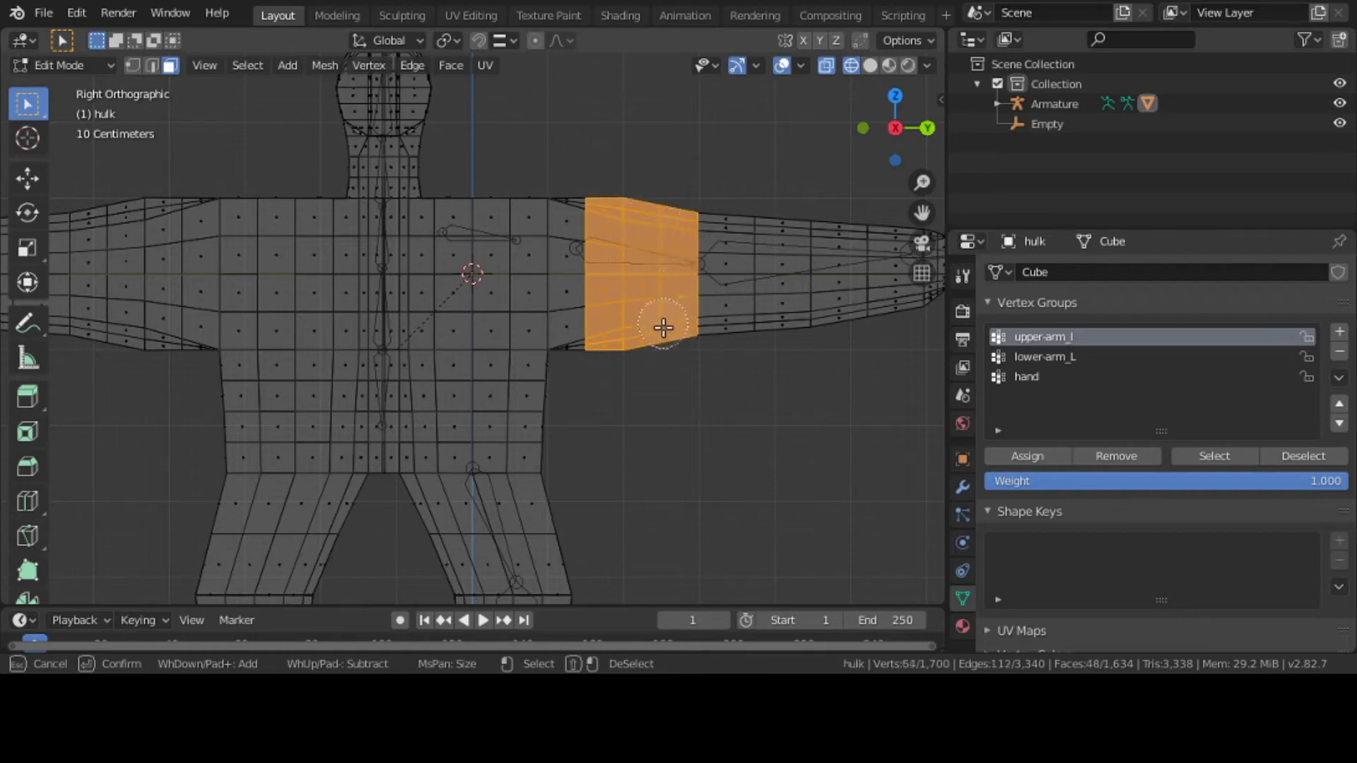
right_click(665, 362)
Inspect the upper-arm selection all around, assign it to the upper-arm_l vertex group, and clear the selection.
middle_click_drag(666, 364, 669, 480)
key("grave")
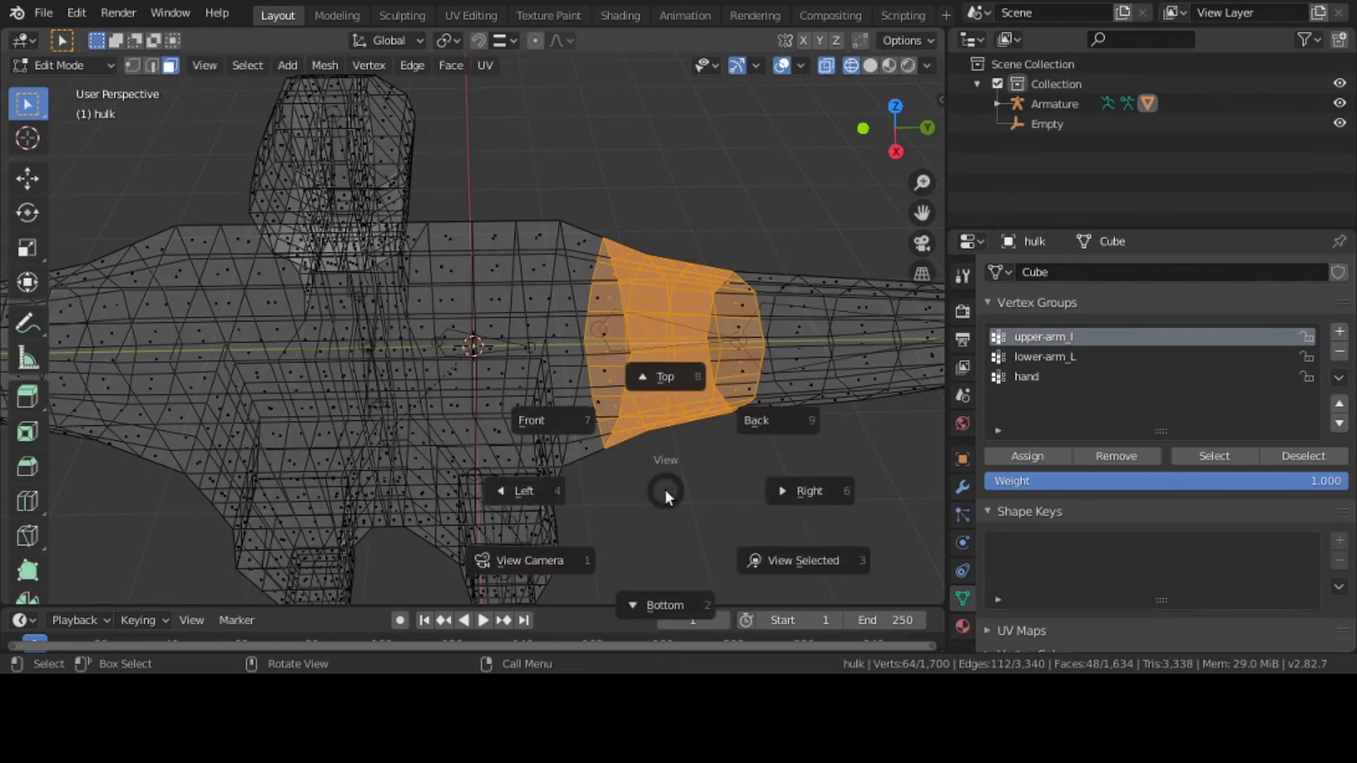
left_click(792, 490)
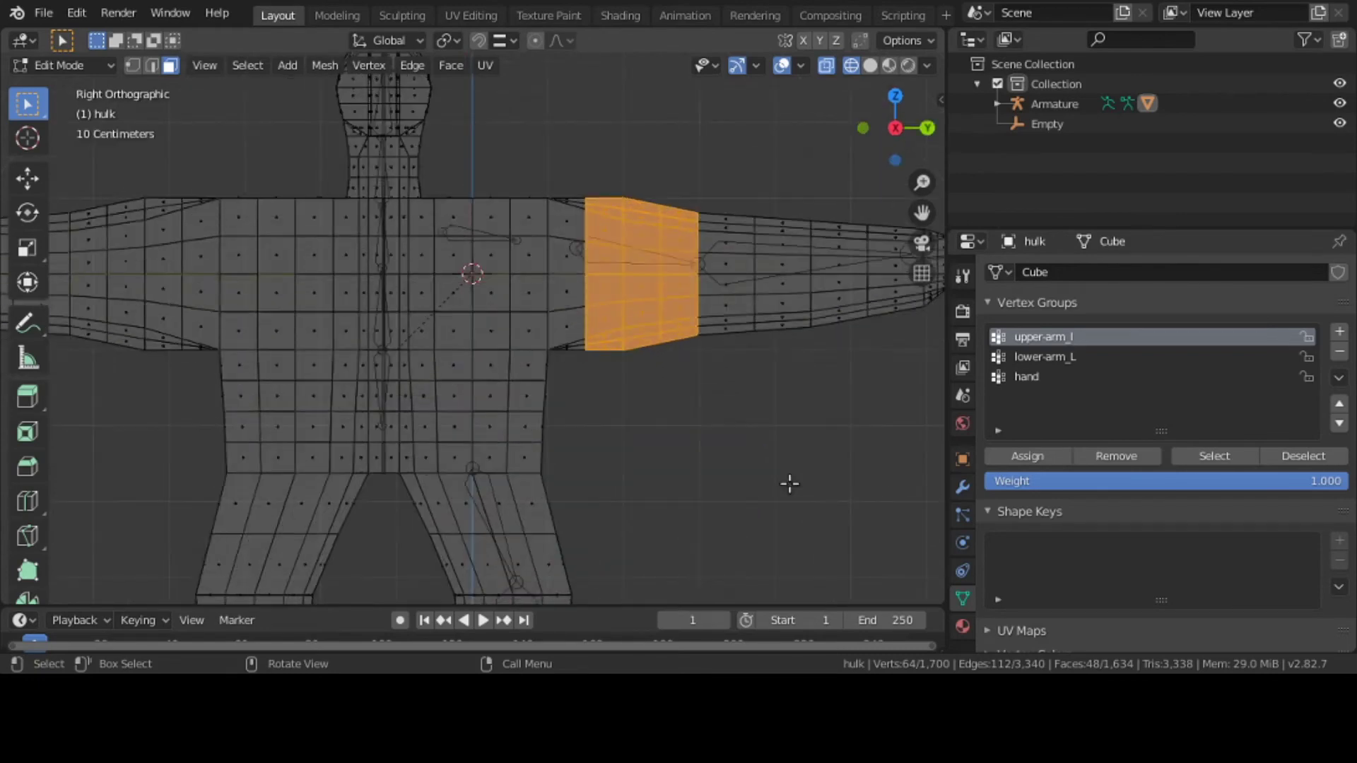
left_click(1041, 460)
middle_click_drag(687, 421, 579, 421, "shift")
key("alt+a")
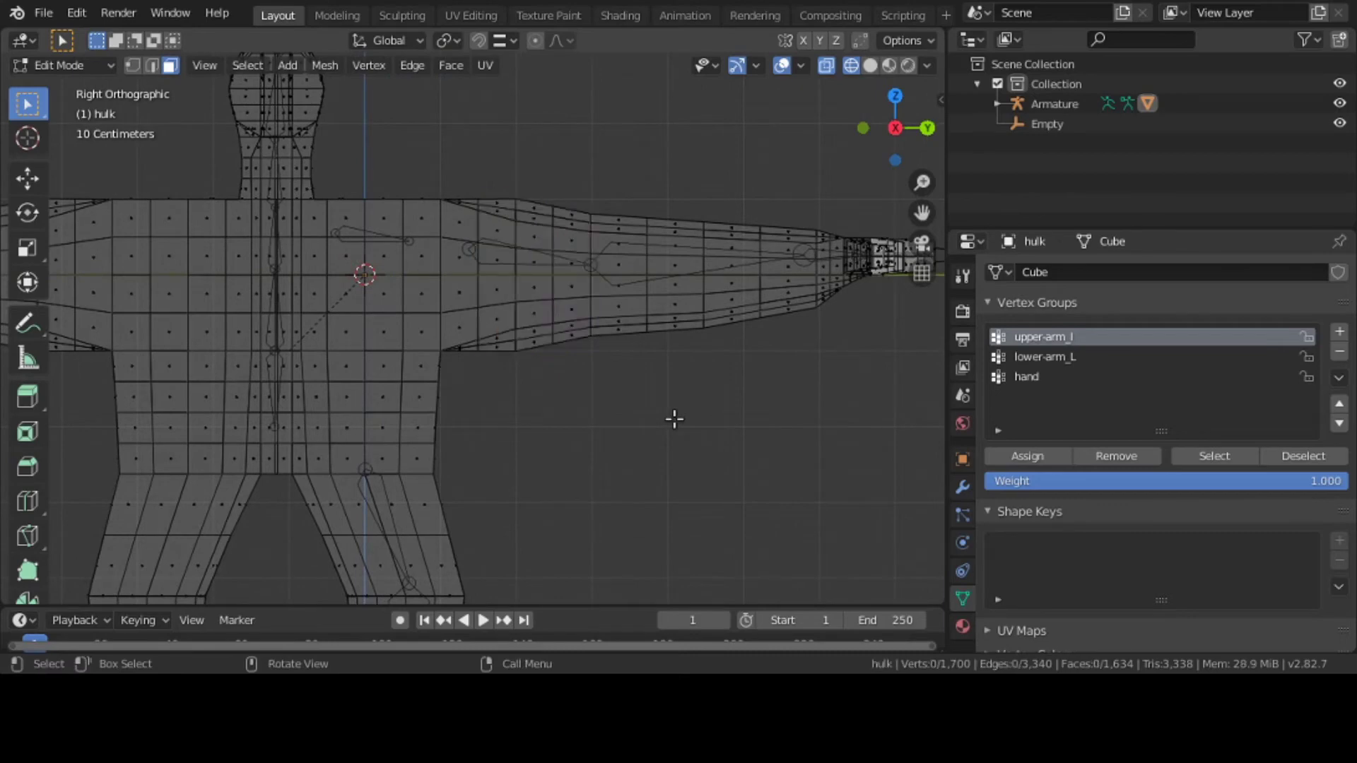
Box-select the forearm faces between elbow and wrist and assign them to the lower-arm_L vertex group.
left_click(1040, 362)
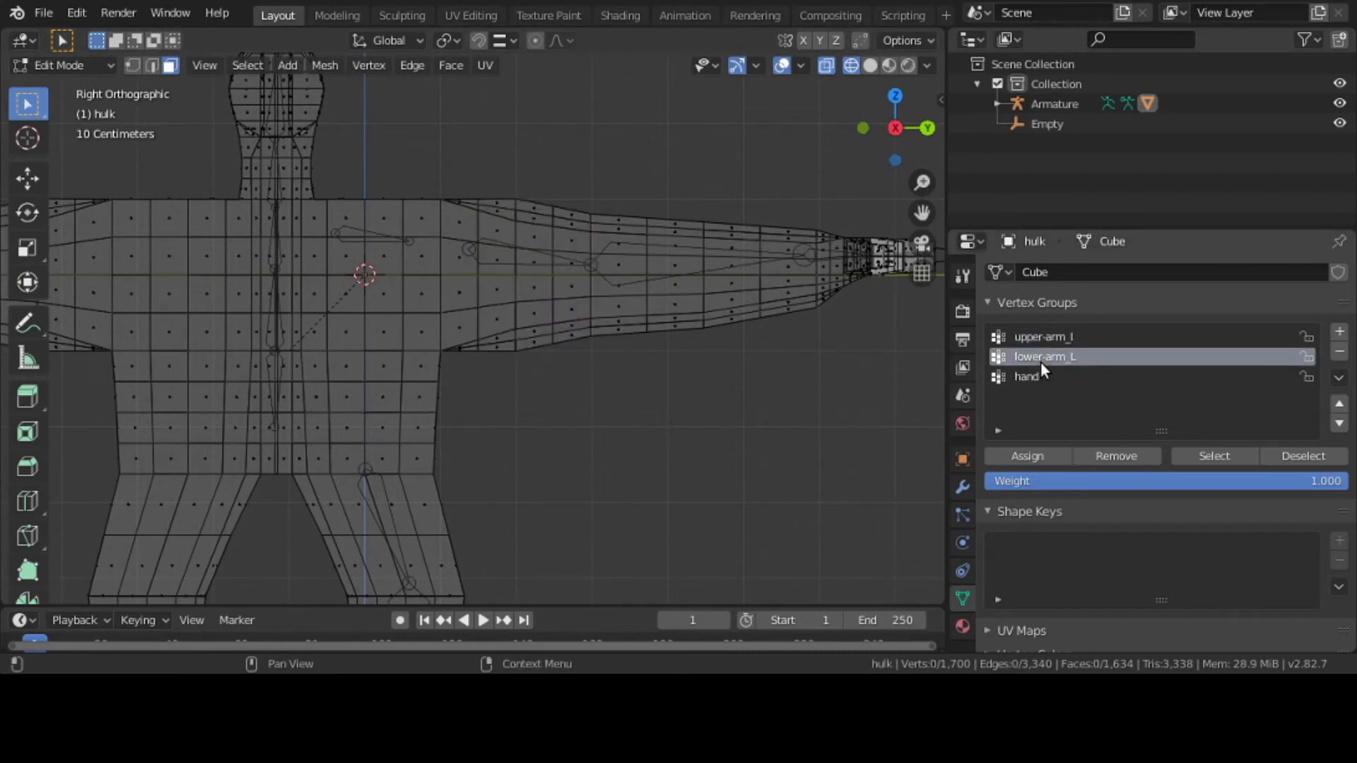
key("c")
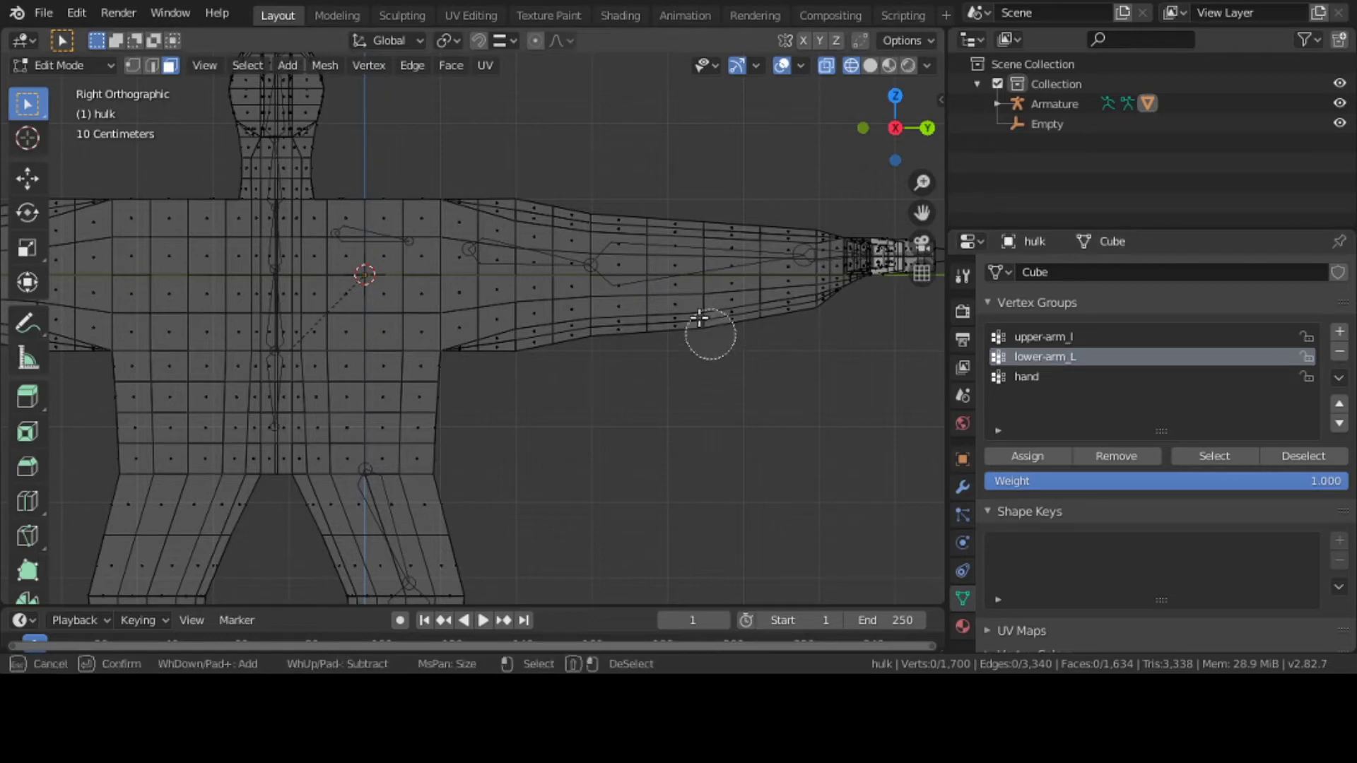
key("Escape")
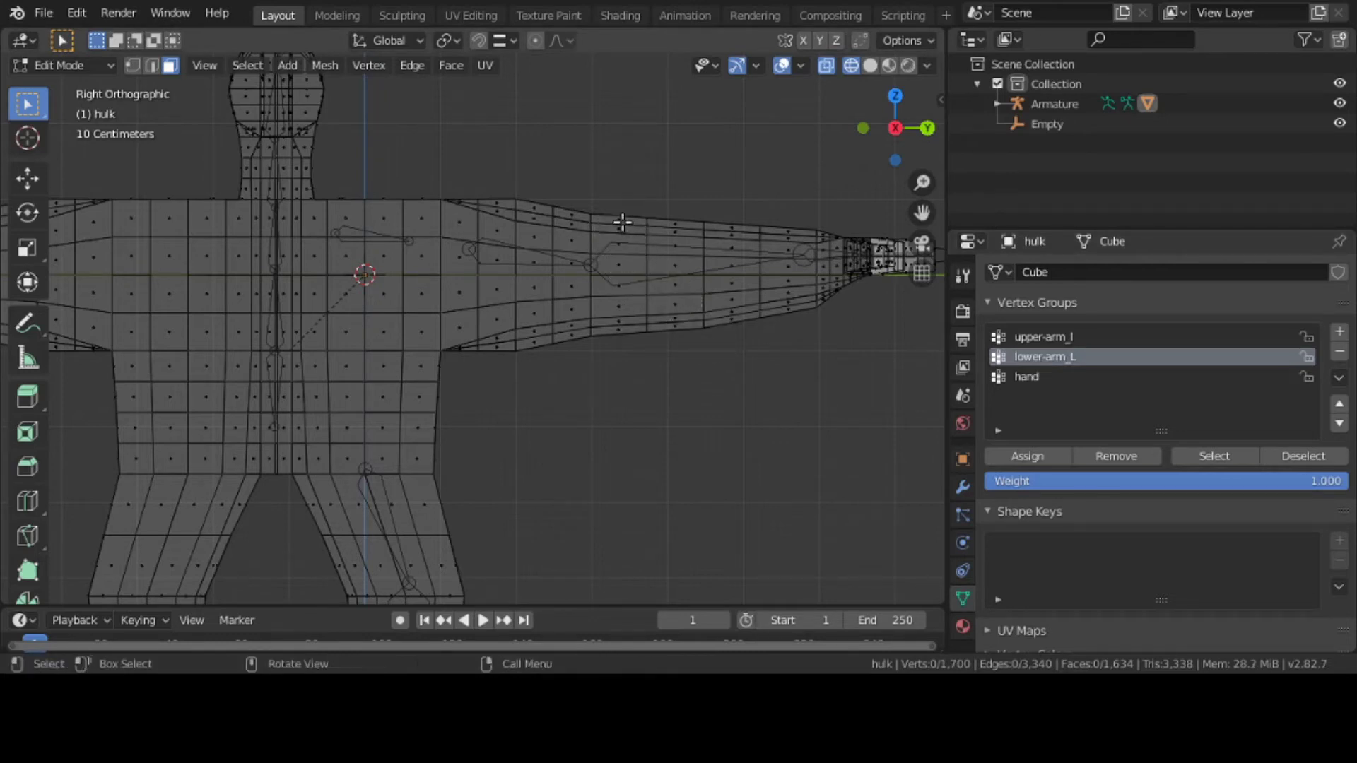
left_click_drag(605, 167, 812, 436)
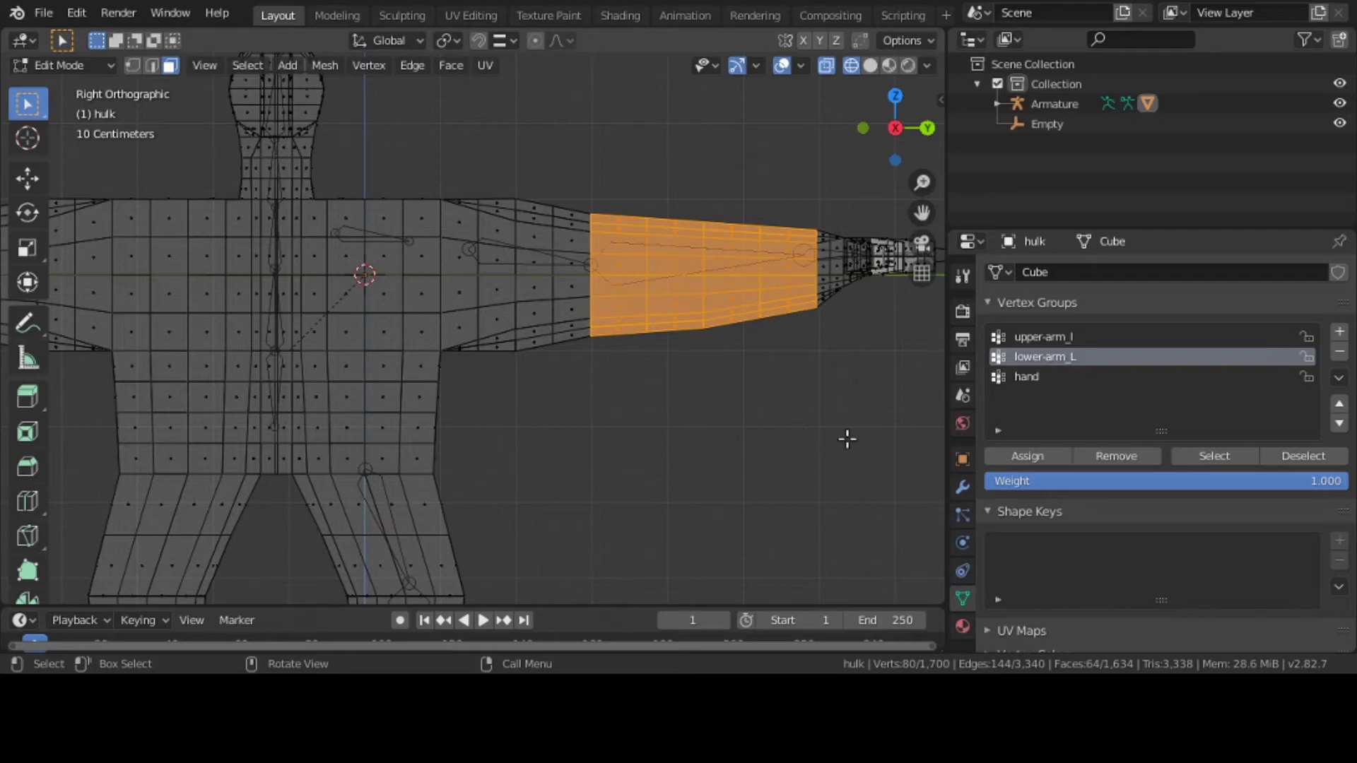
left_click(1032, 459)
Return the hulk mesh to Object Mode and switch the viewport to solid shading.
left_click(58, 65)
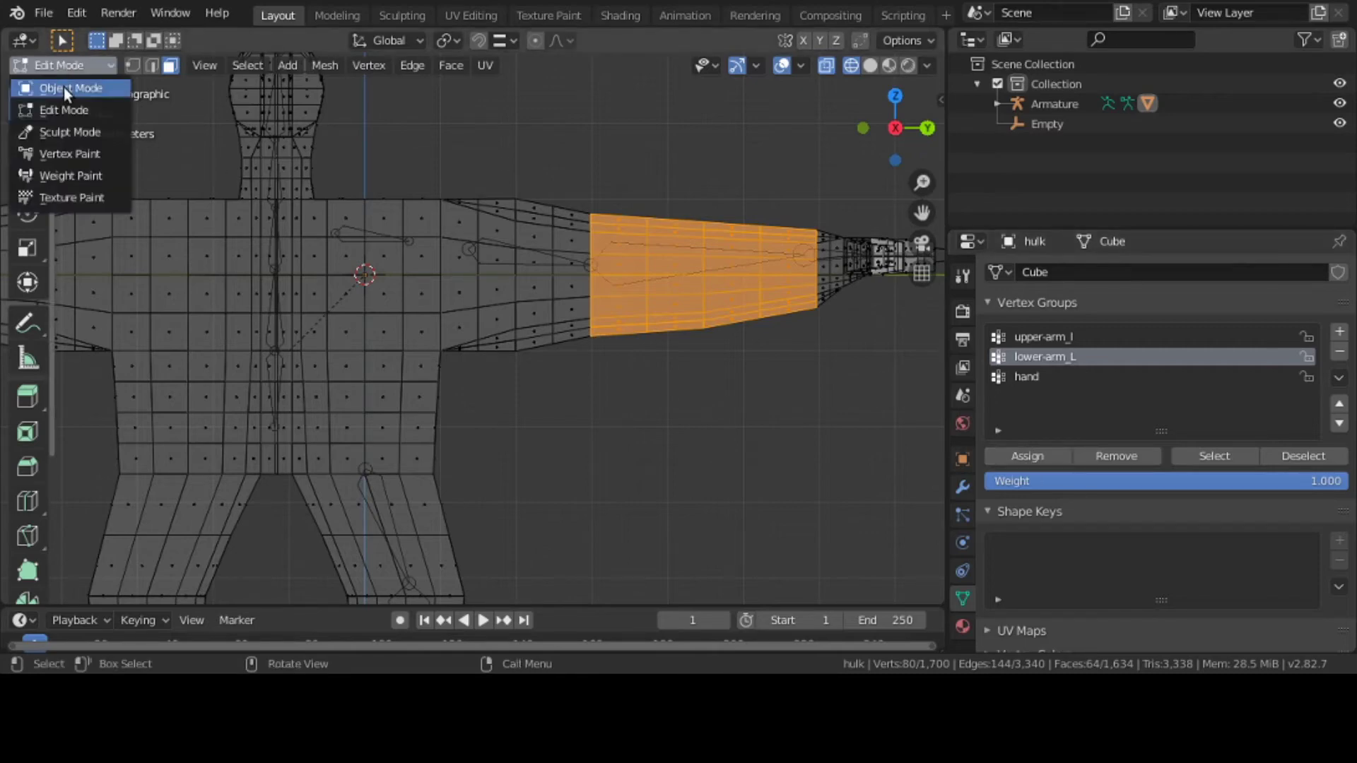
left_click(63, 87)
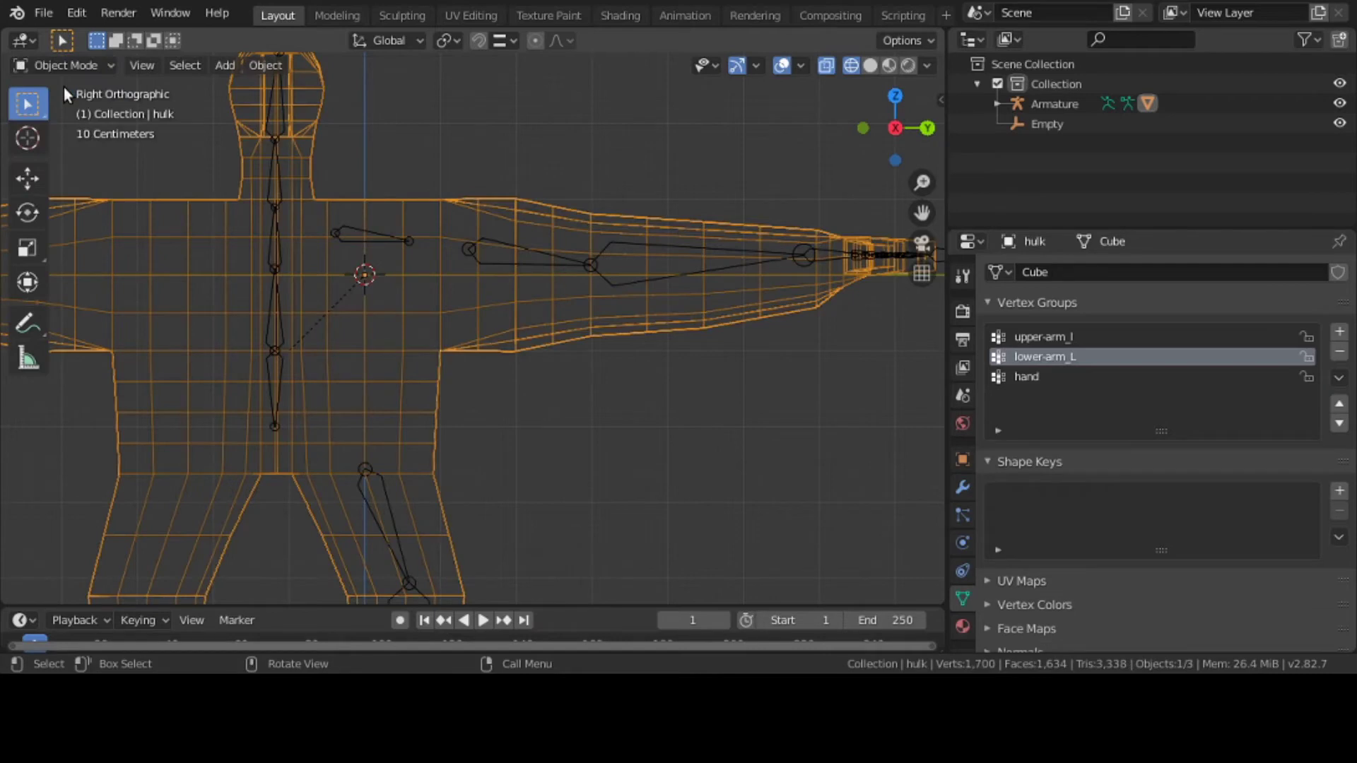
left_click(868, 65)
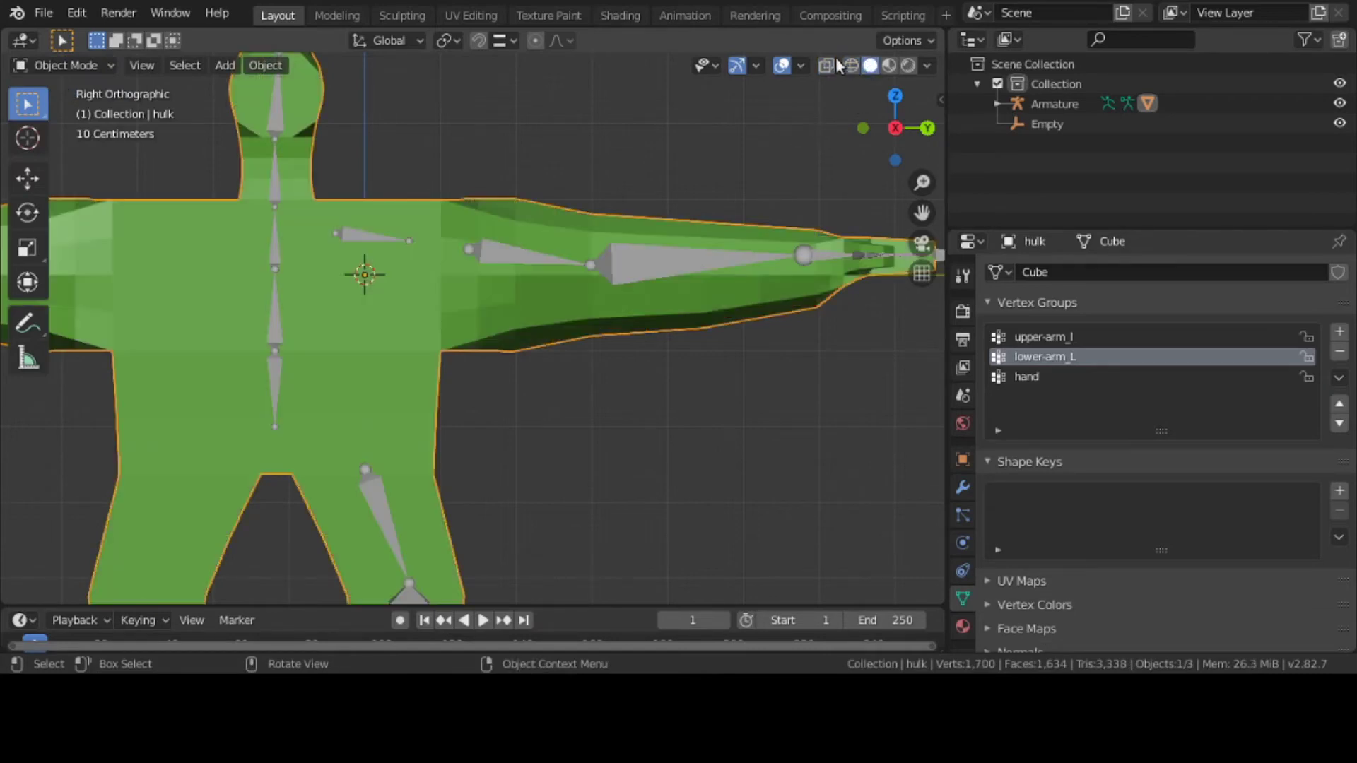
Put the armature in Pose Mode and test the arm's deformation by rotating the upper-arm_l bone, cancelling the rotation.
left_click(537, 249)
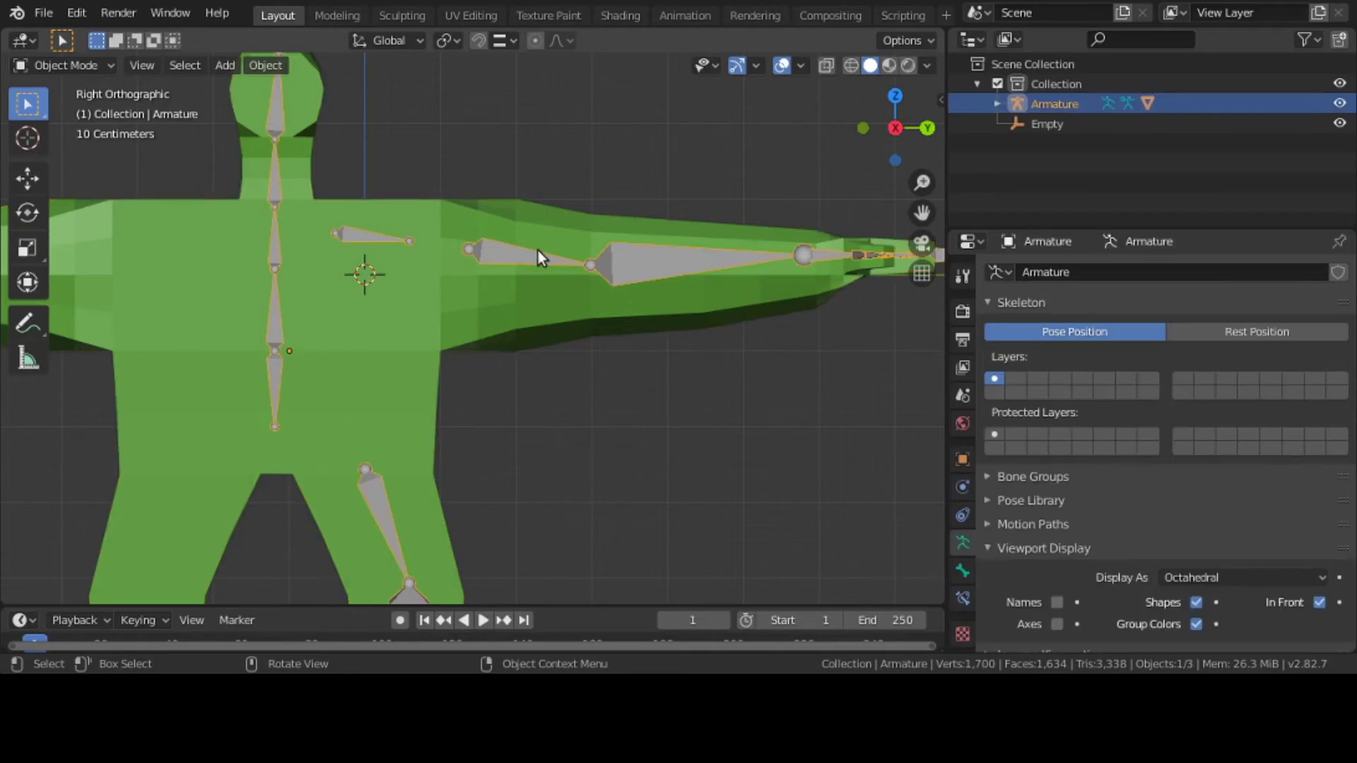
left_click(63, 61)
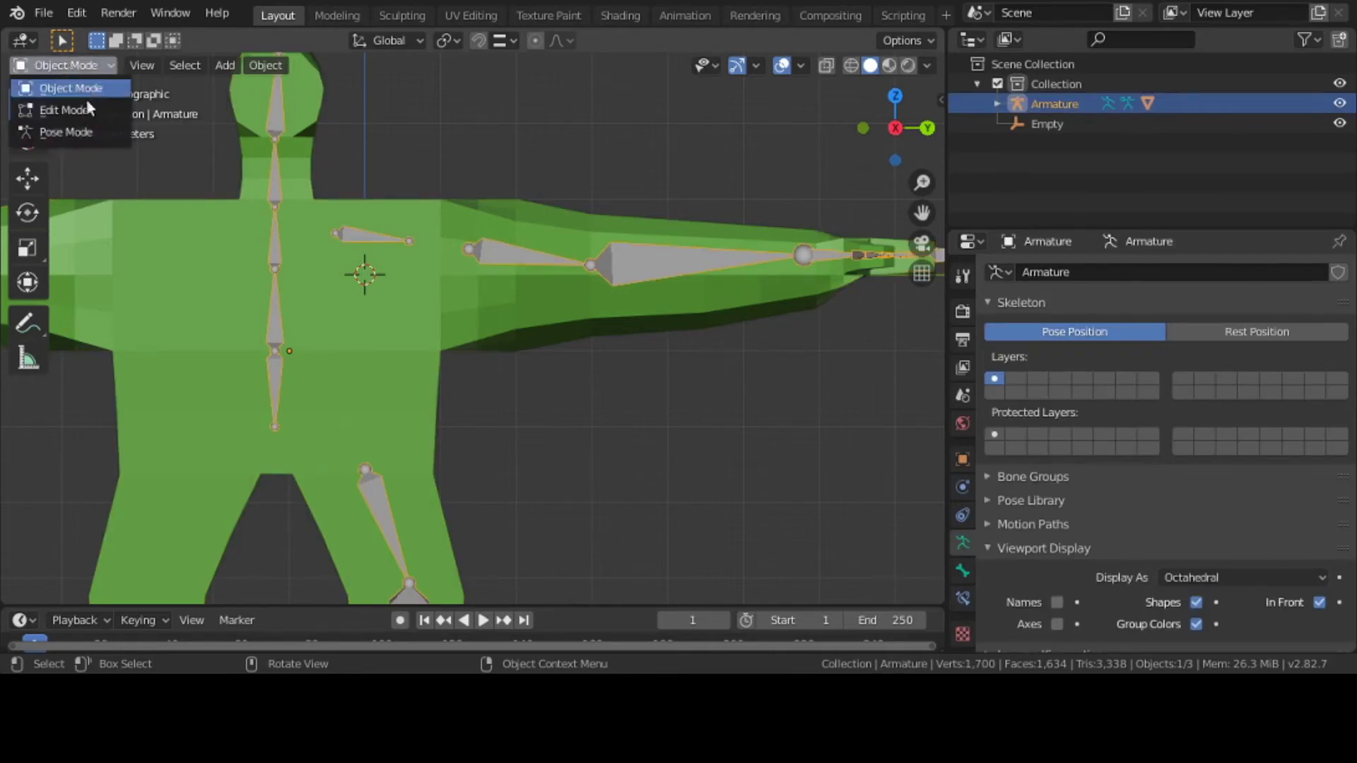
left_click(87, 130)
scroll(563, 261, "down", 1)
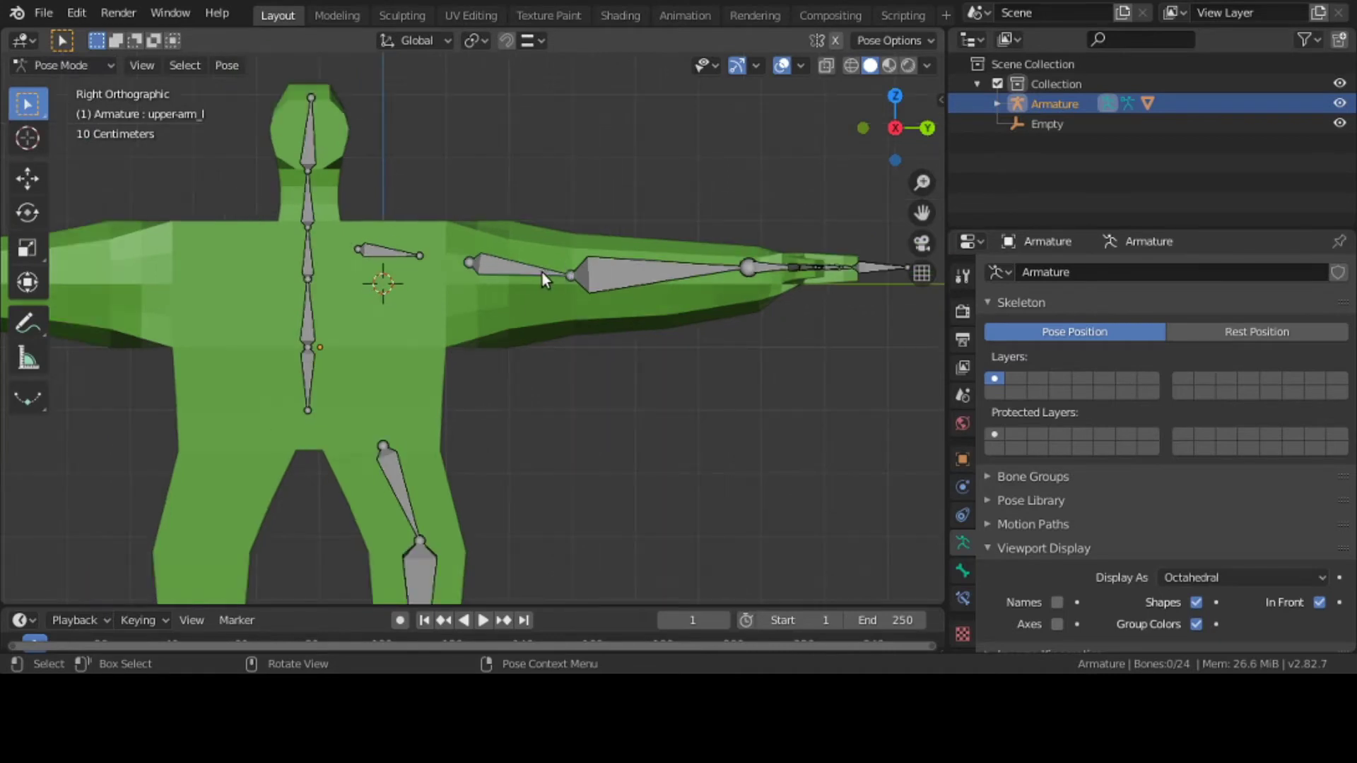
left_click(541, 273)
key("r")
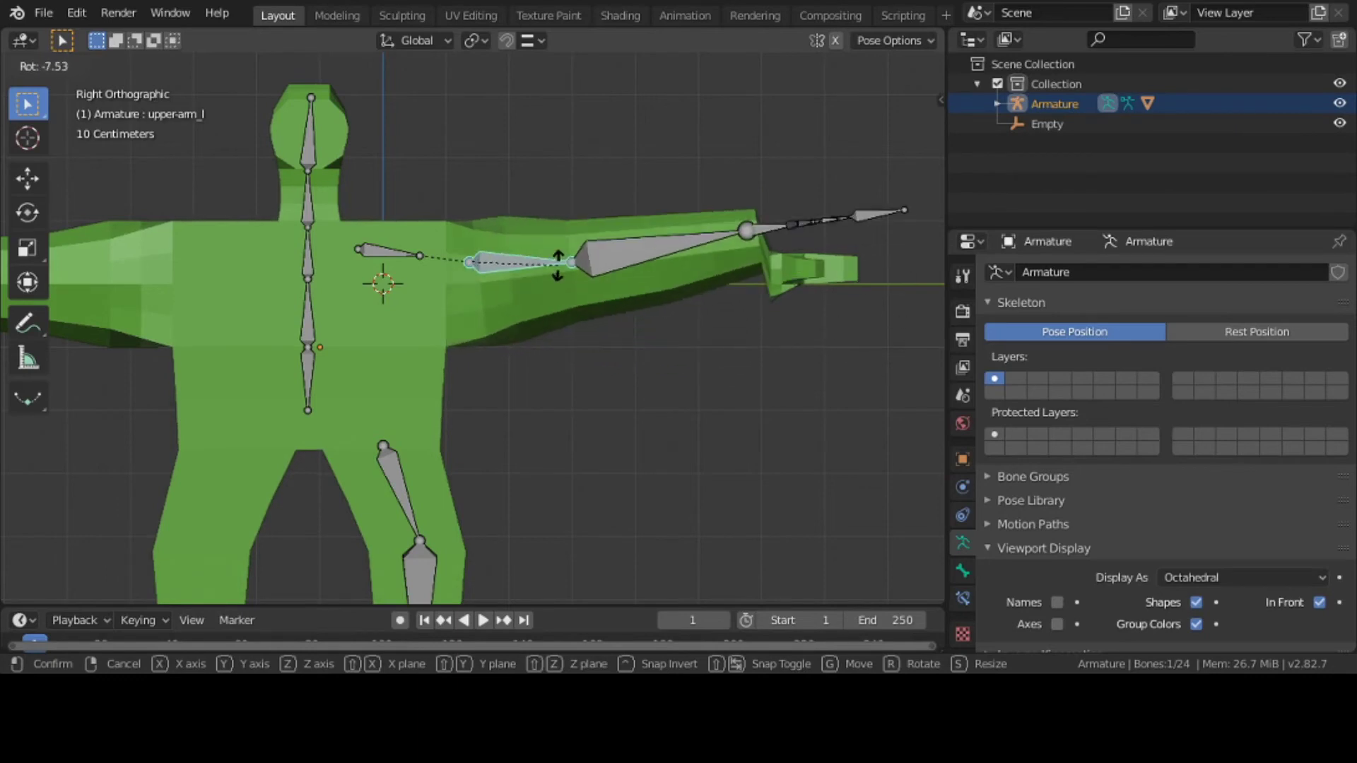
left_click(558, 273)
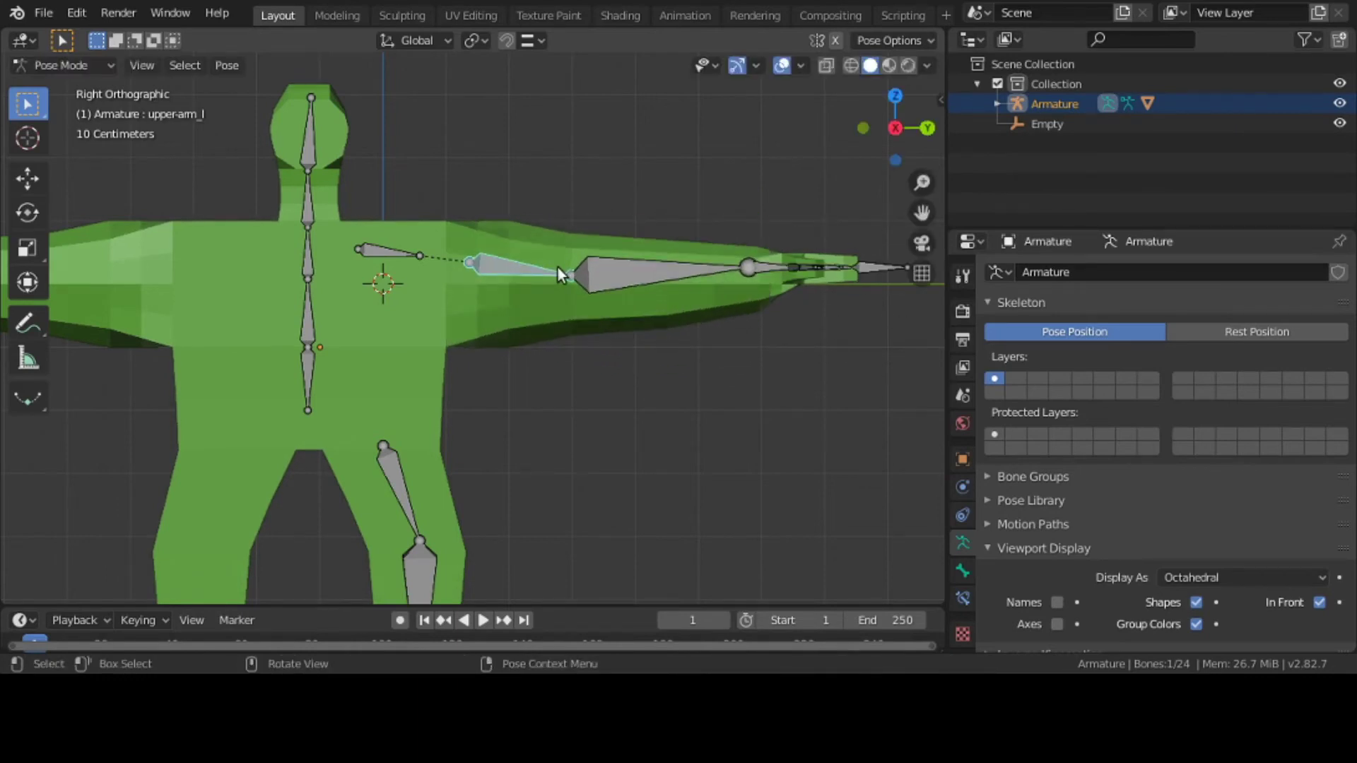
Leave Pose Mode, put the hulk mesh in Weight Paint mode, and display the weights of the upper-arm_l group.
left_click(45, 62)
left_click(58, 87)
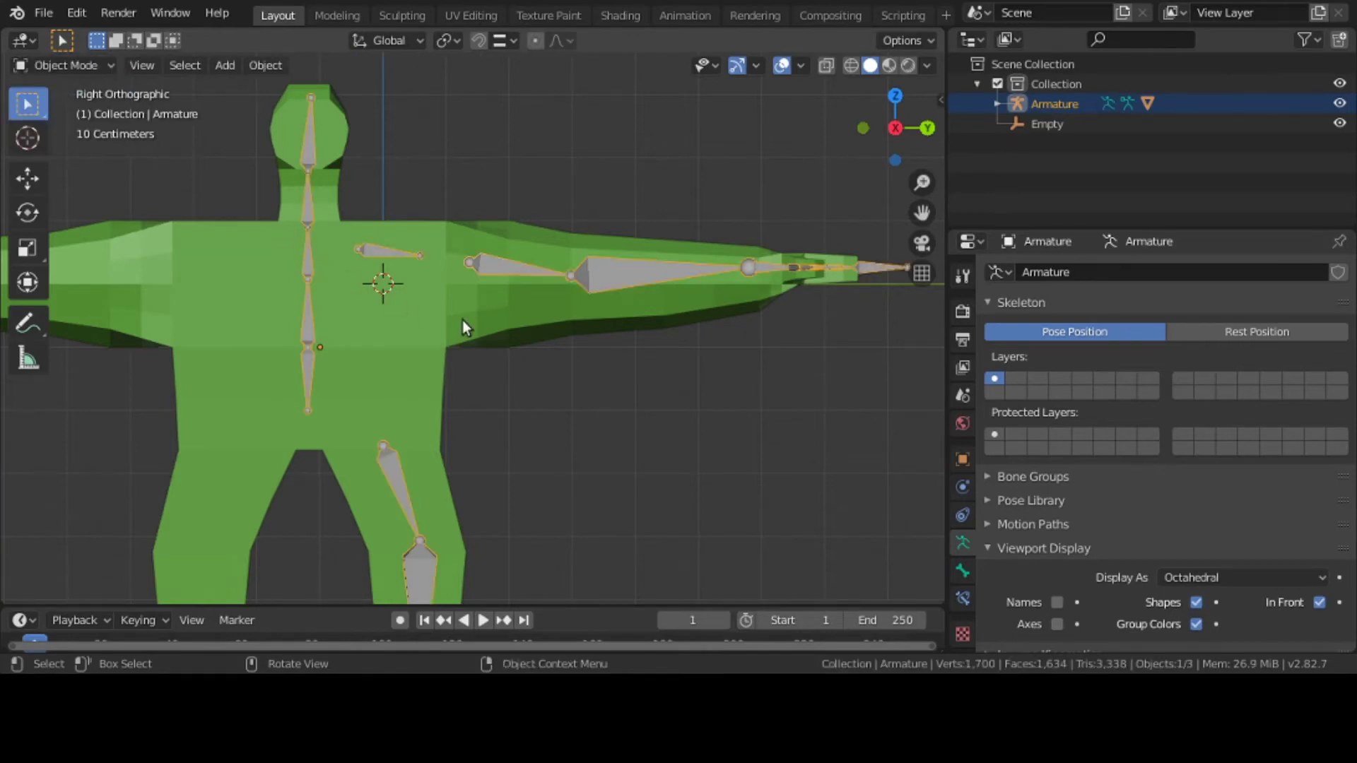
left_click(462, 320)
left_click(51, 67)
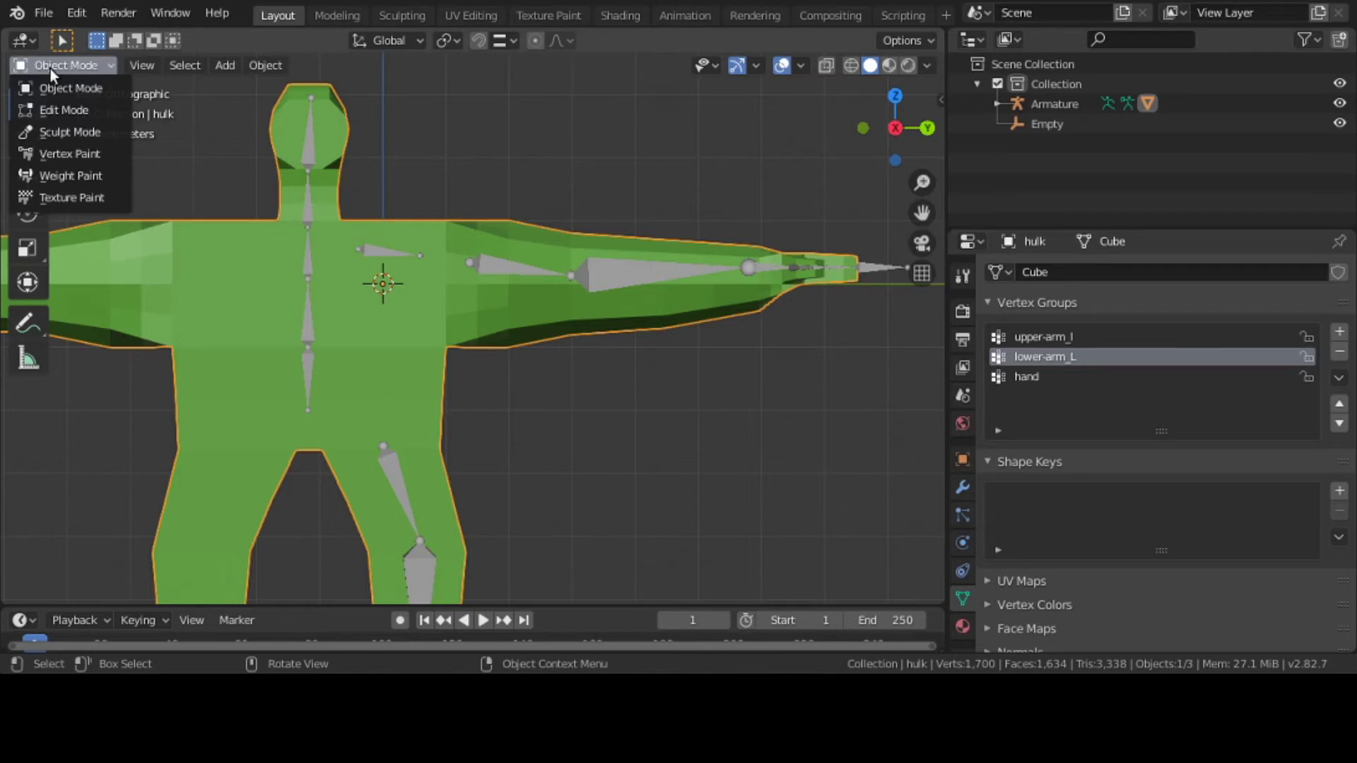
left_click(86, 174)
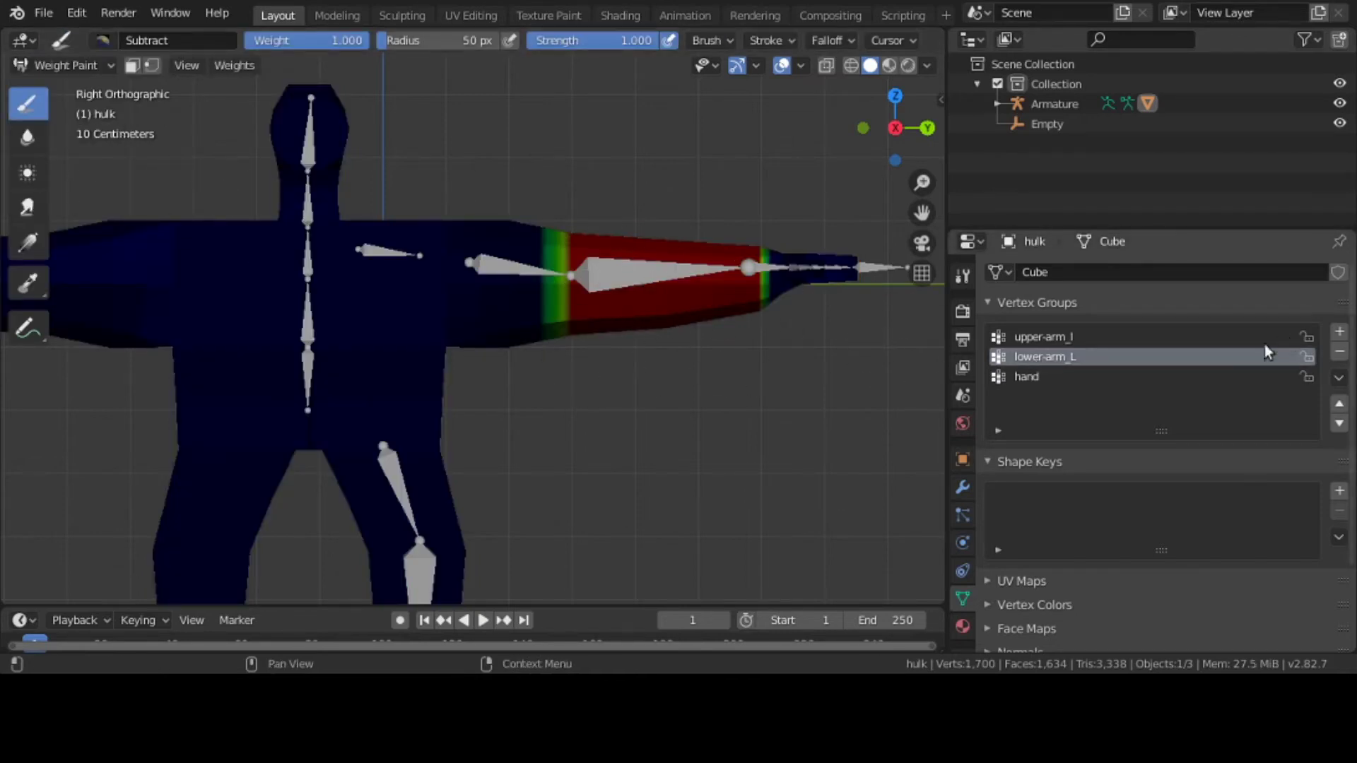
left_click(1175, 340)
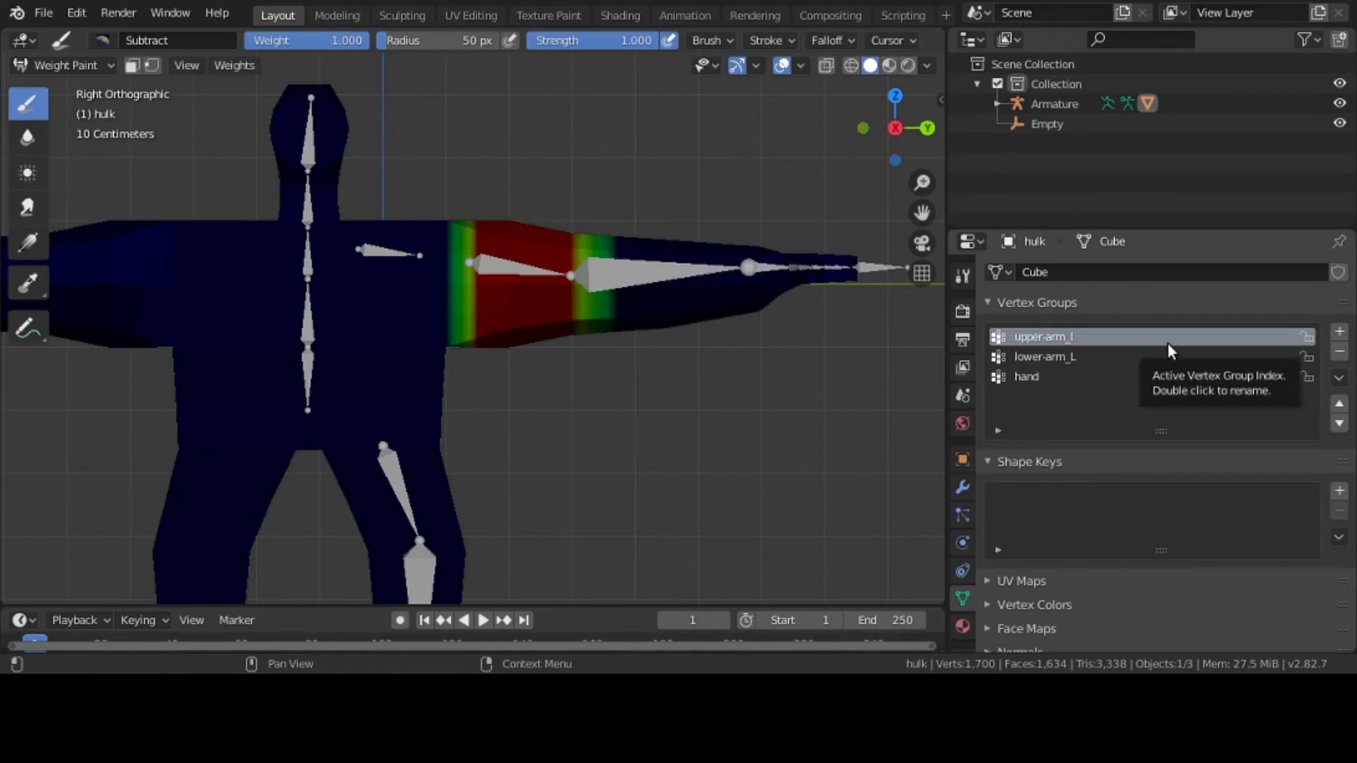
Examine the hulk mesh's transform values, the weight-paint brush settings and the view settings.
left_click(939, 101)
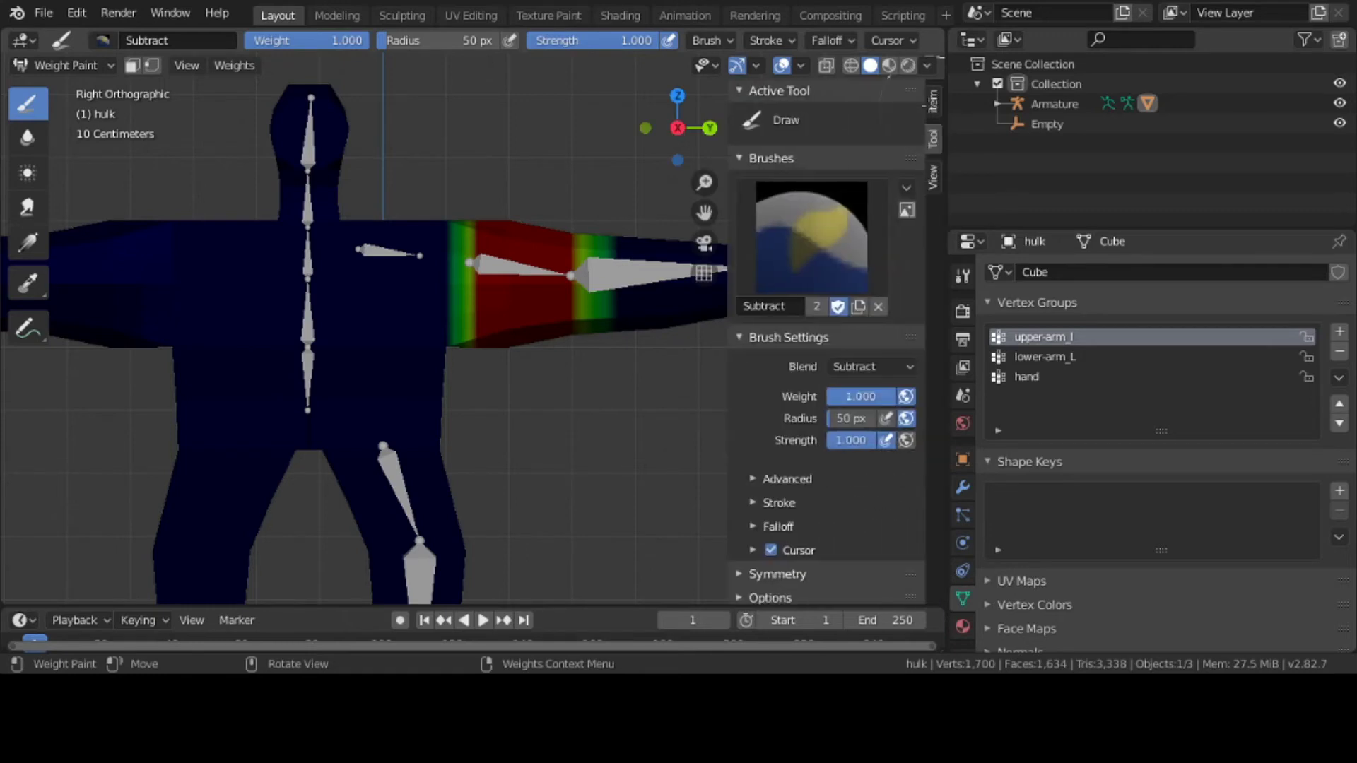
left_click(938, 99)
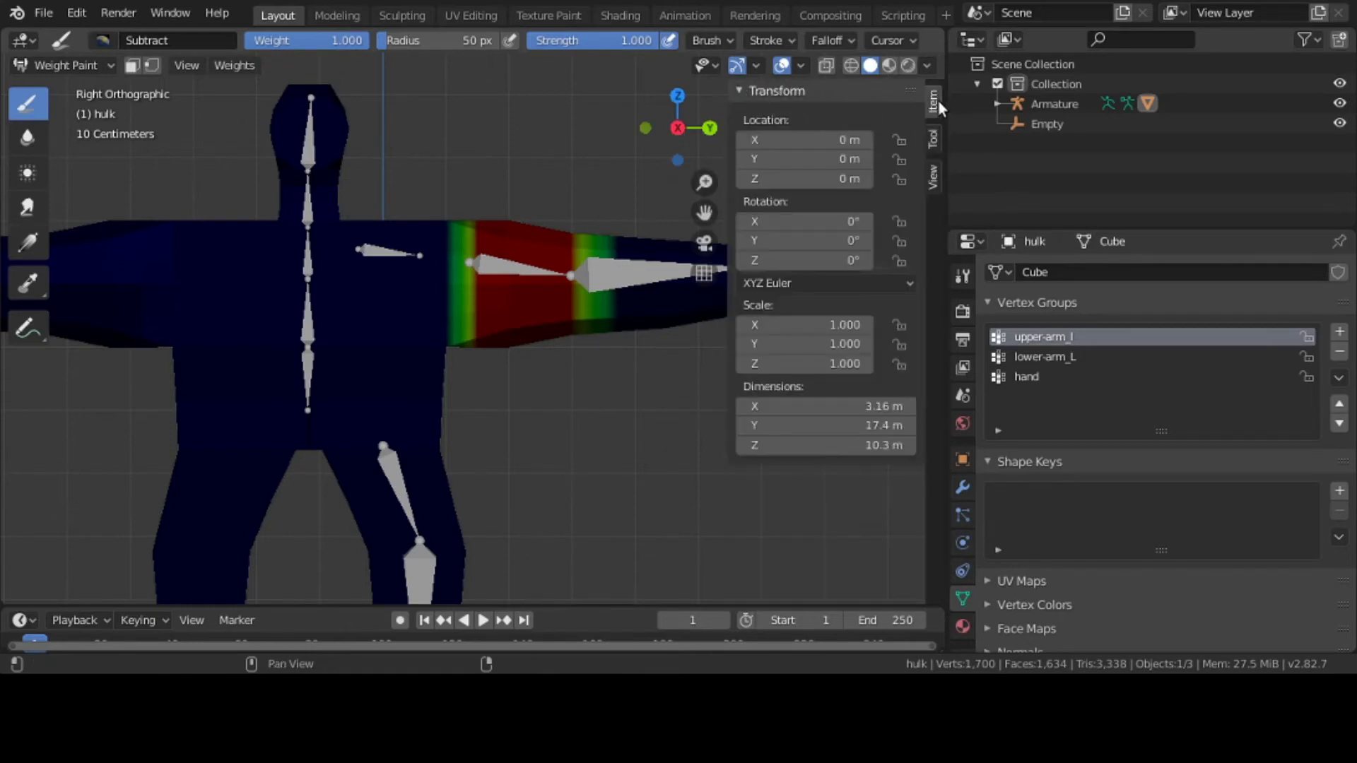
left_click(933, 145)
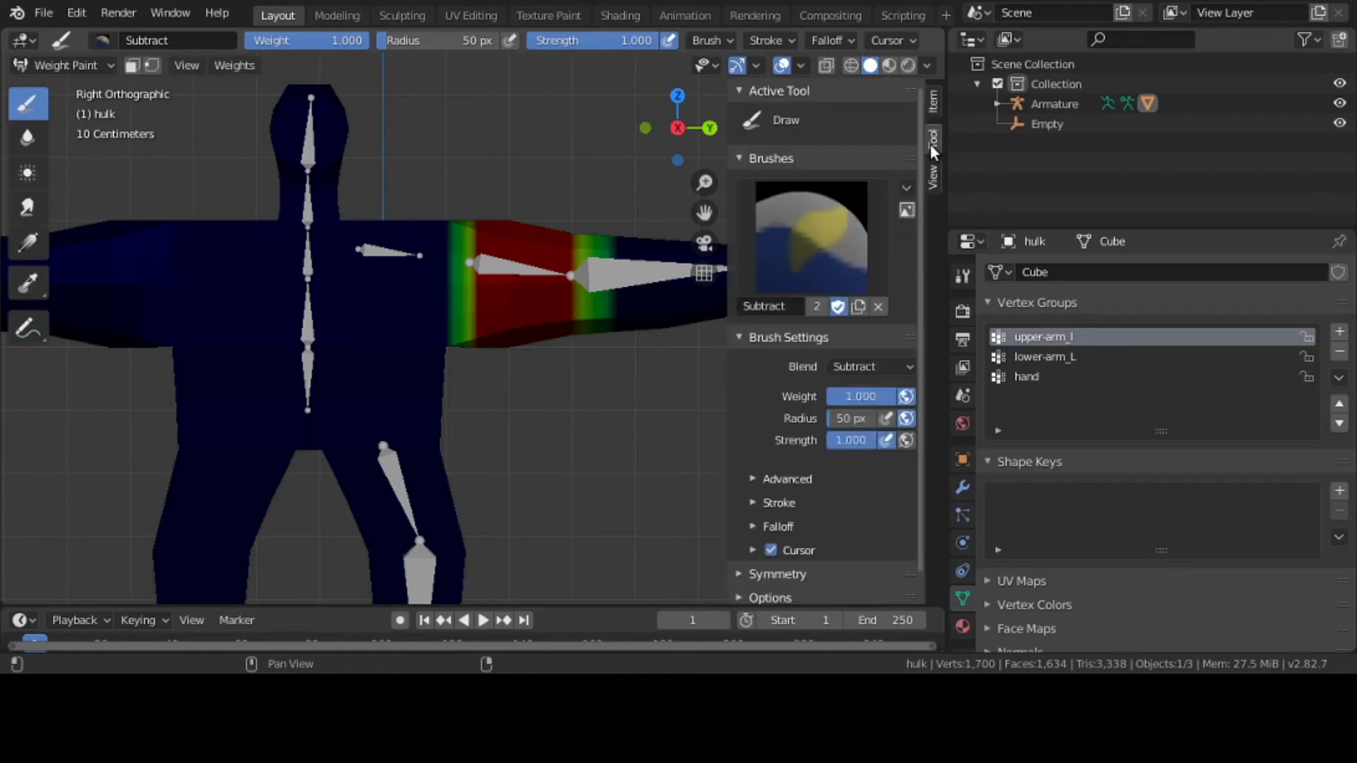
scroll(860, 253, "down", 1)
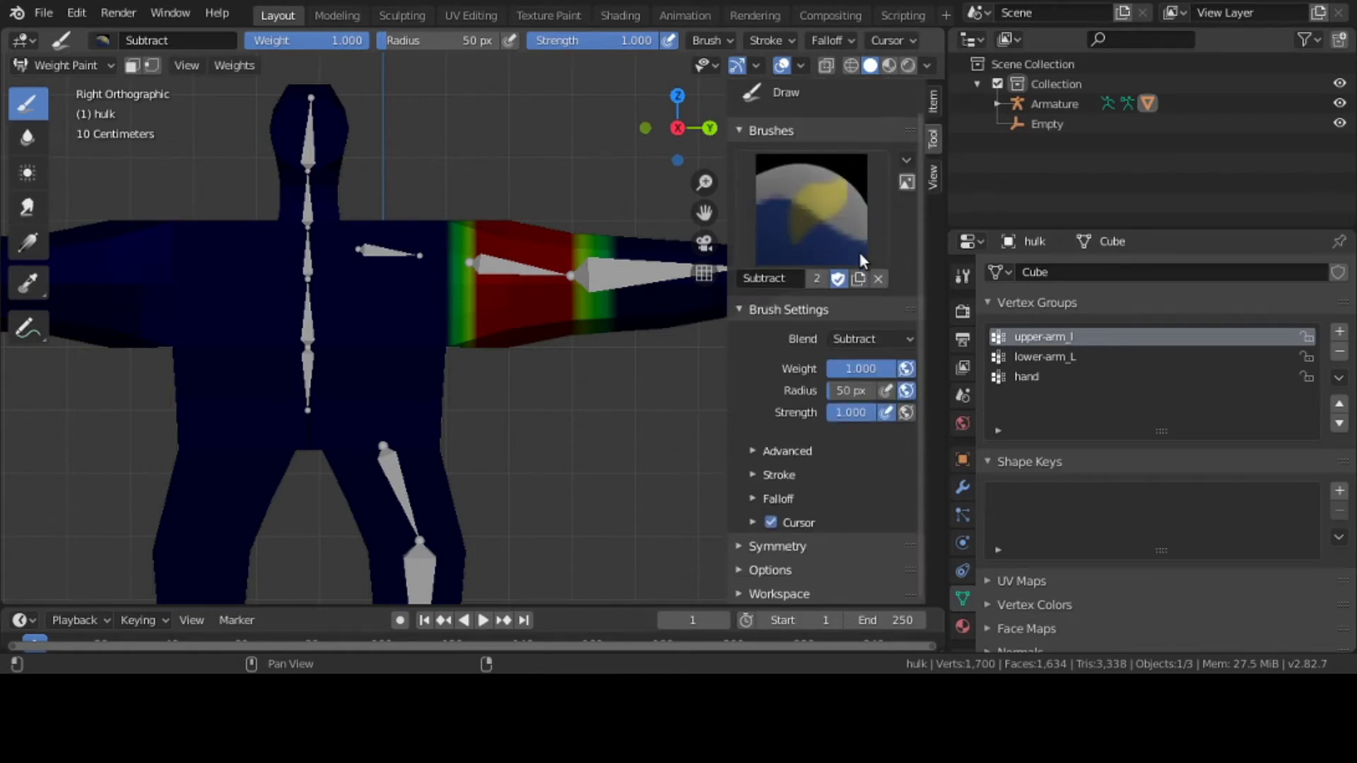
scroll(859, 251, "up", 1)
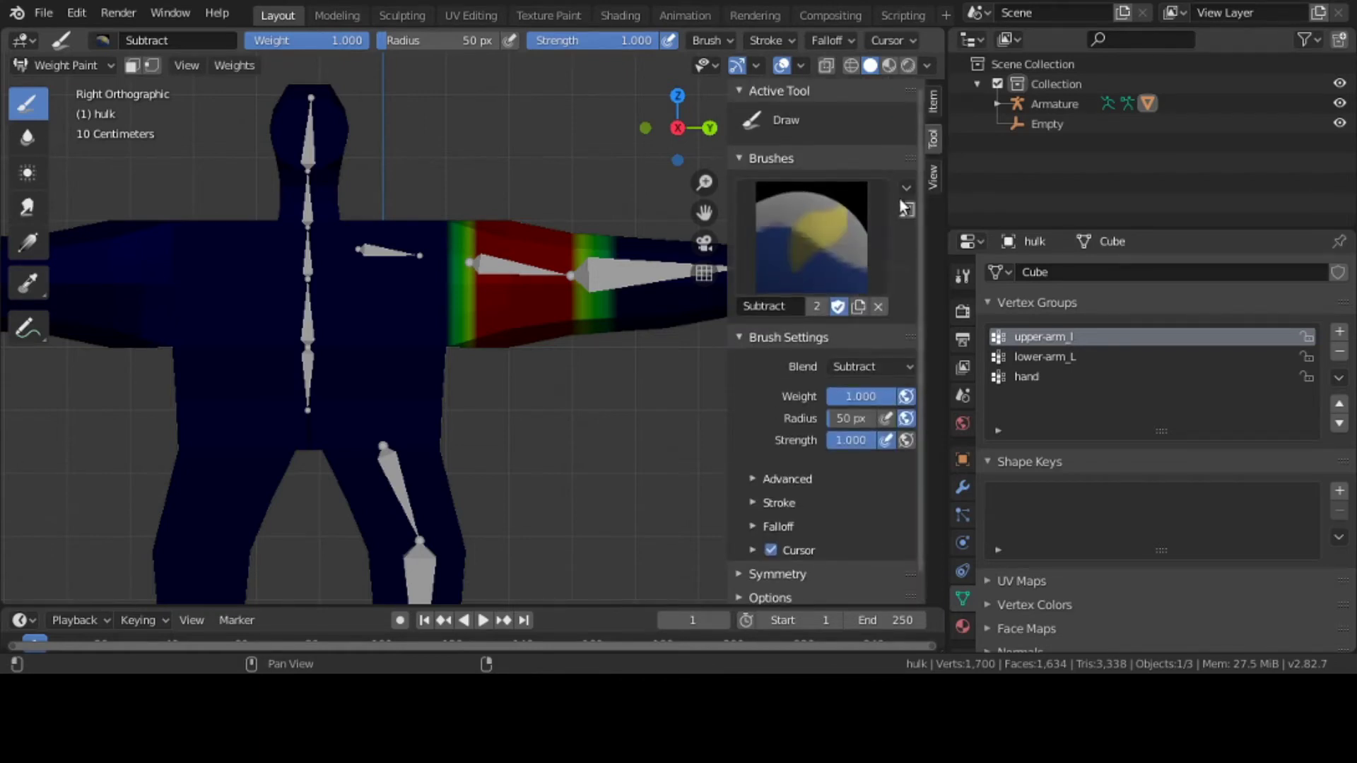
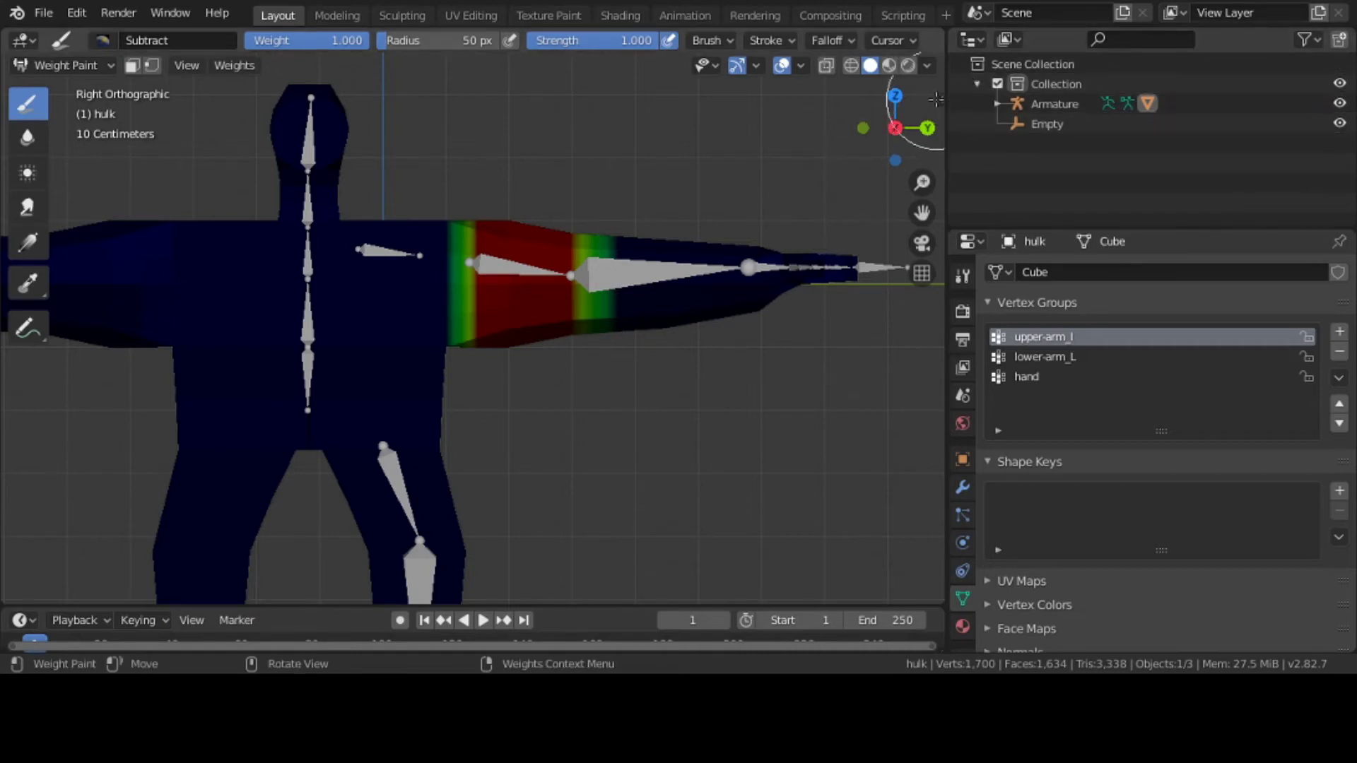
key("n")
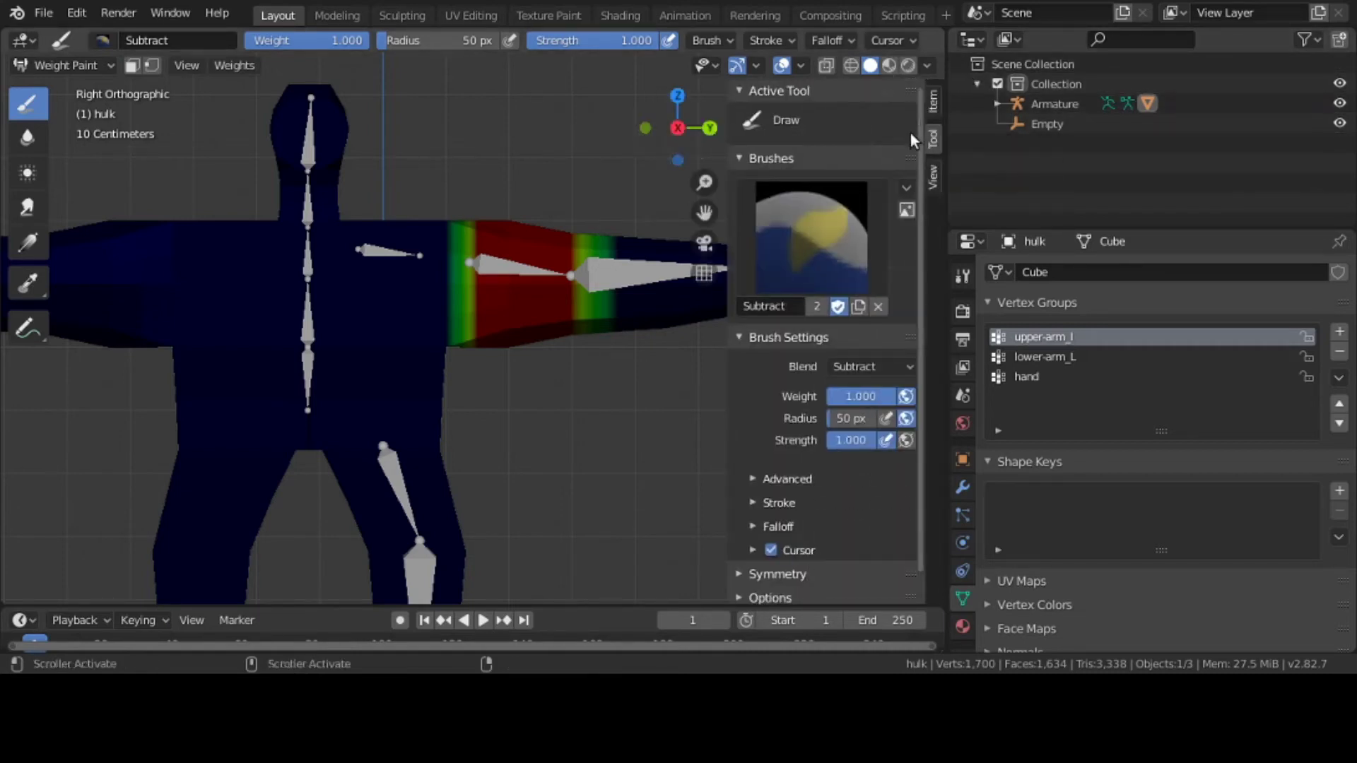
left_click(933, 178)
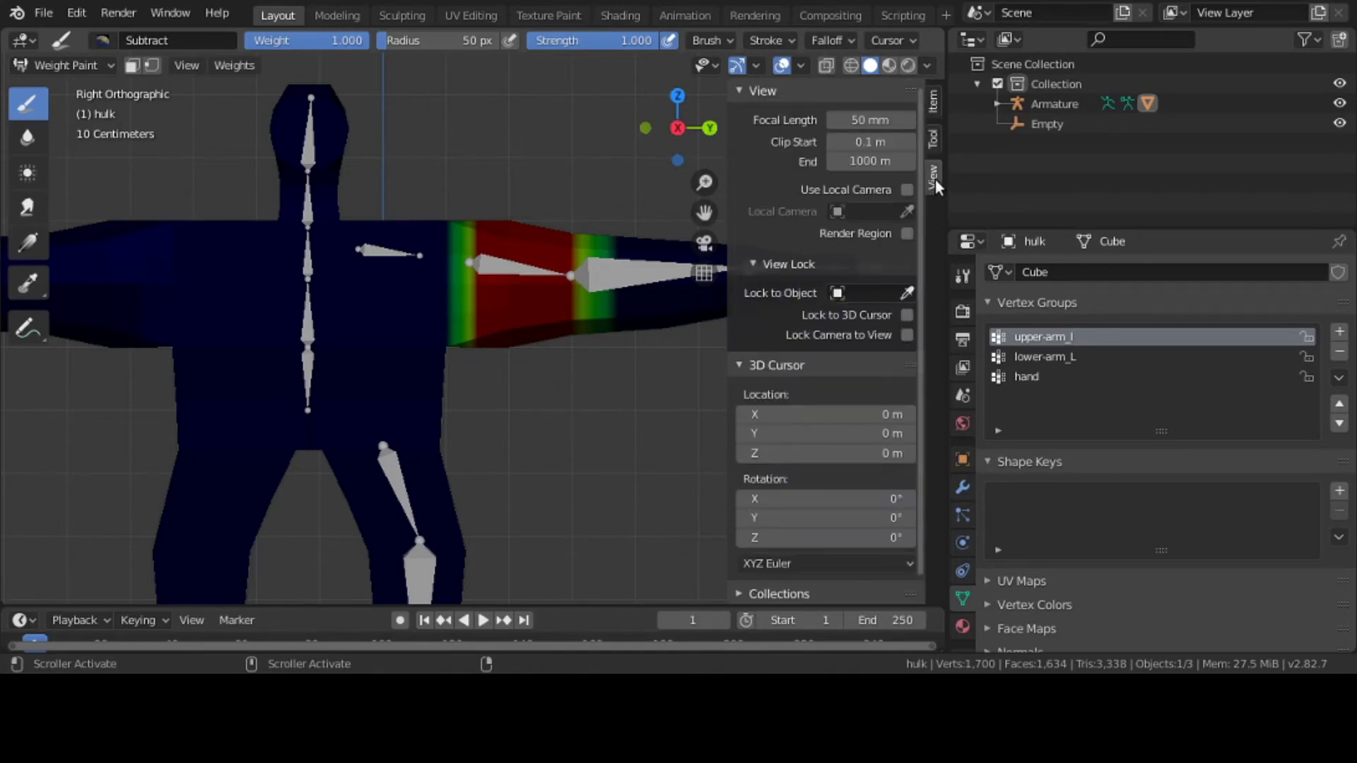
left_click(931, 101)
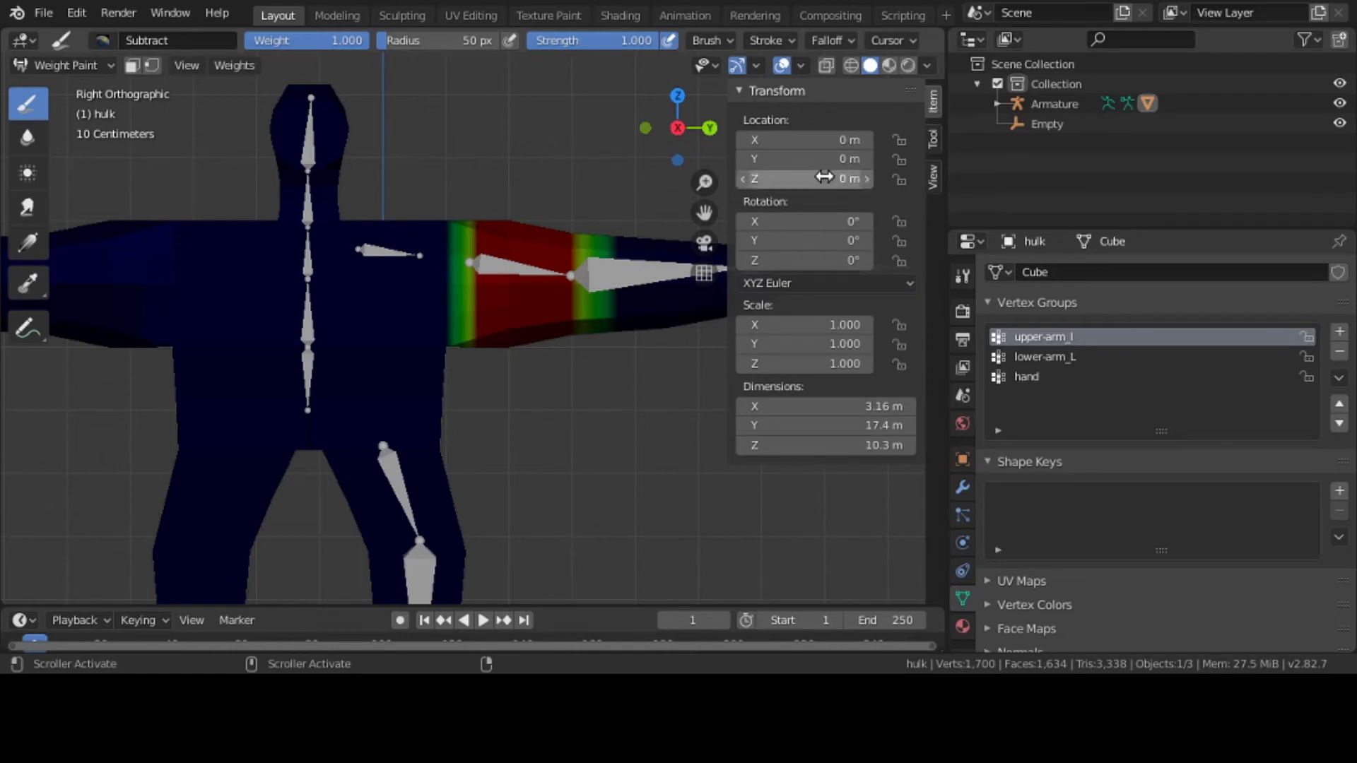
key("n")
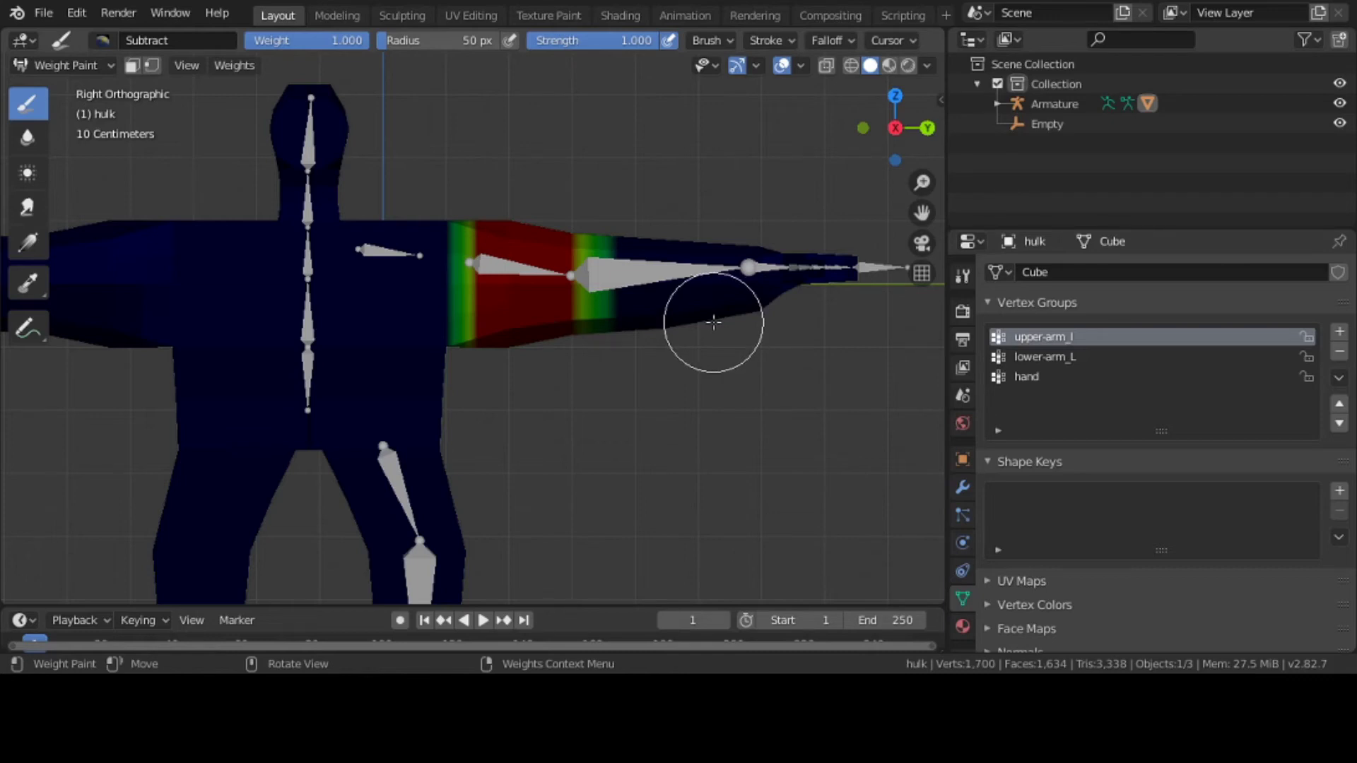
Set the weight-paint brush weight to 0.722 and switch the brush from Subtract to Draw.
middle_click_drag(714, 322, 621, 324, "shift")
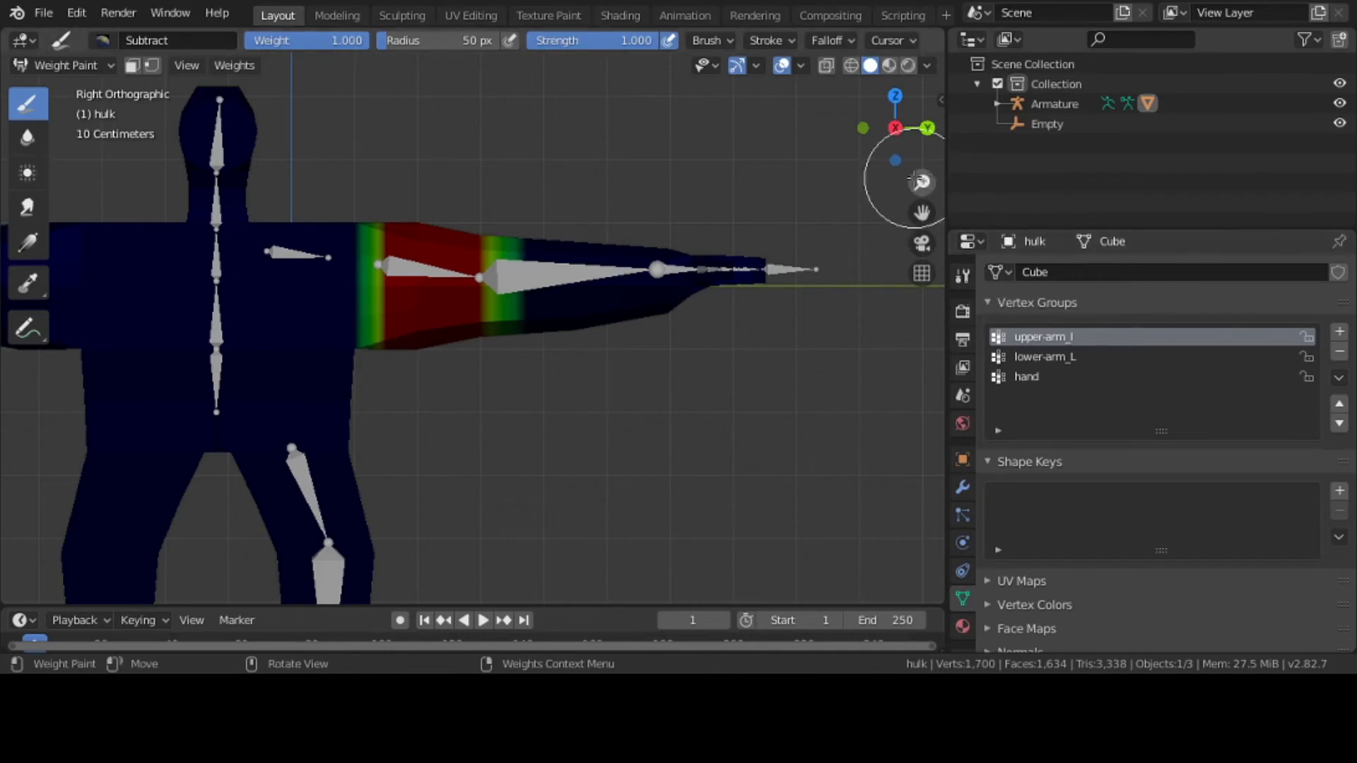
key("n")
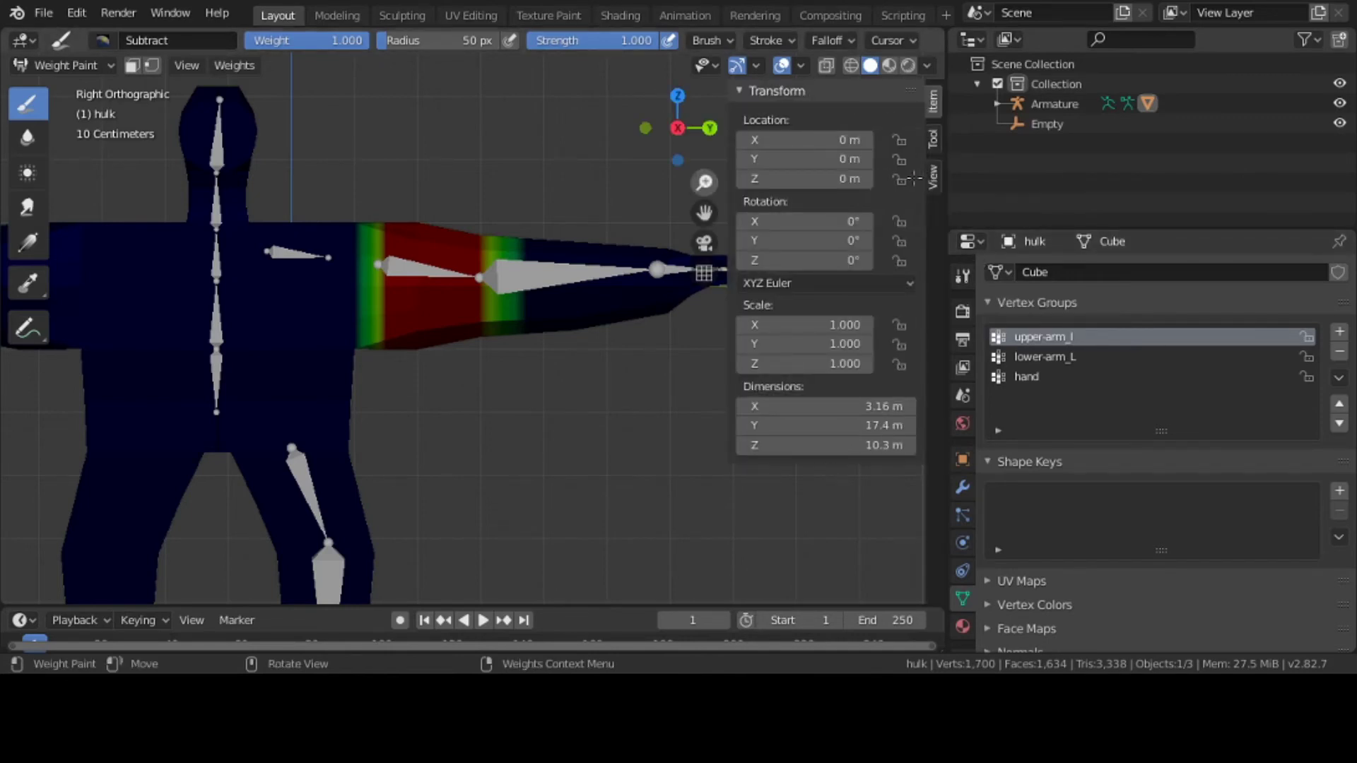
left_click(930, 140)
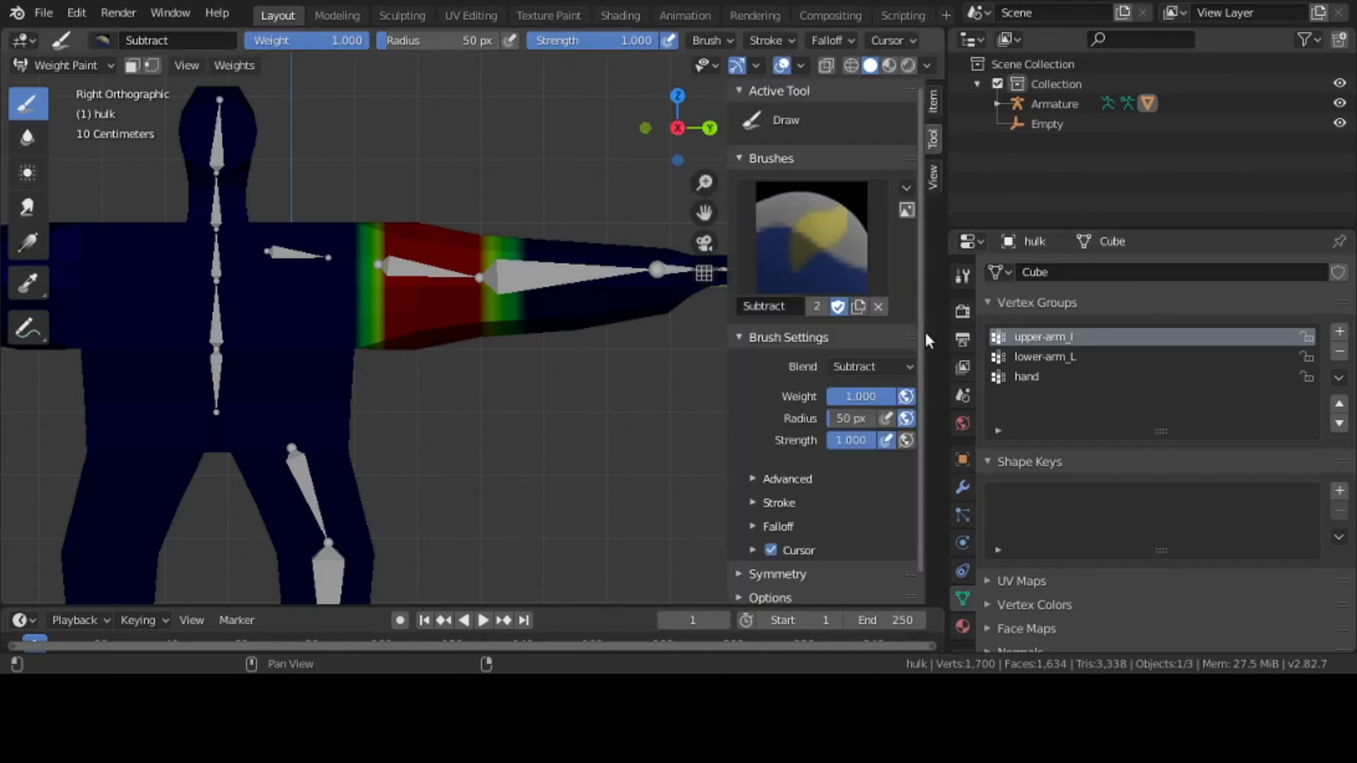
left_click_drag(889, 400, 873, 400)
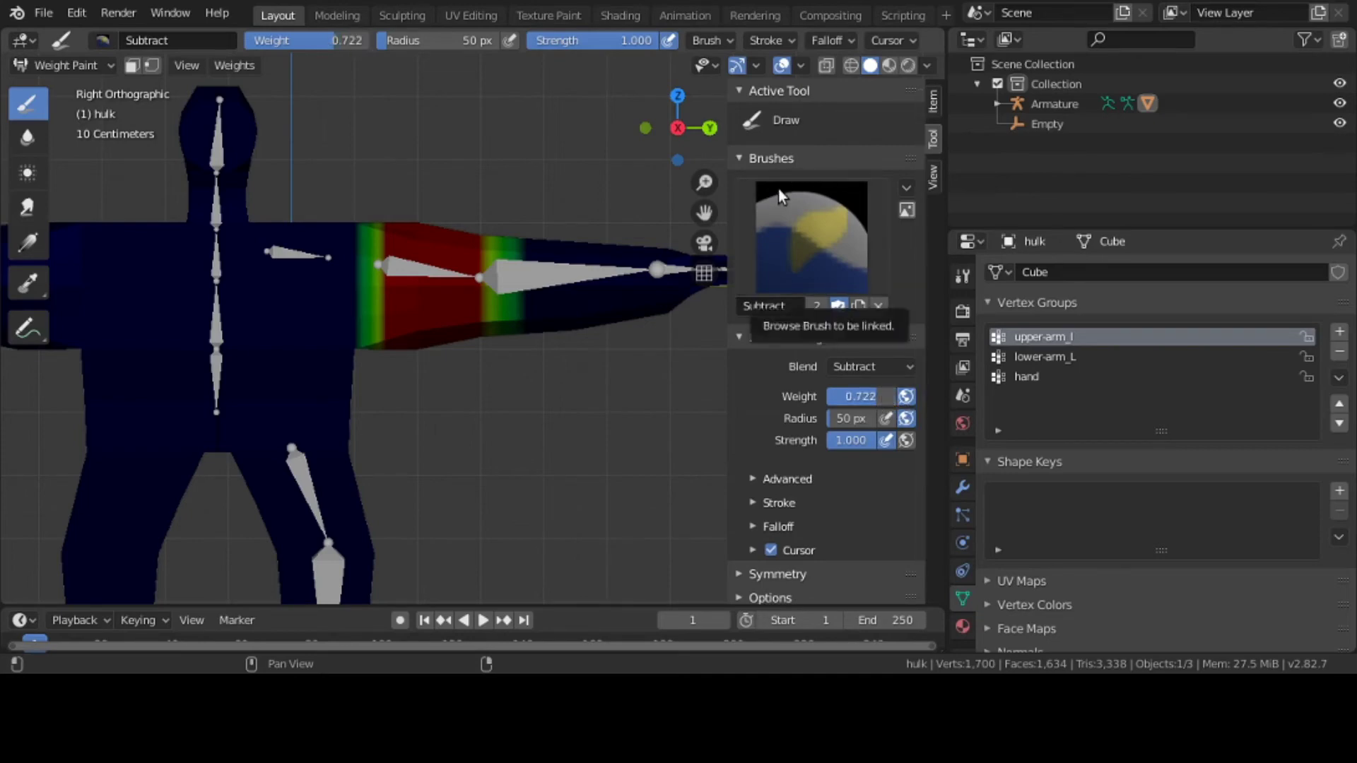
key("n")
key("n")
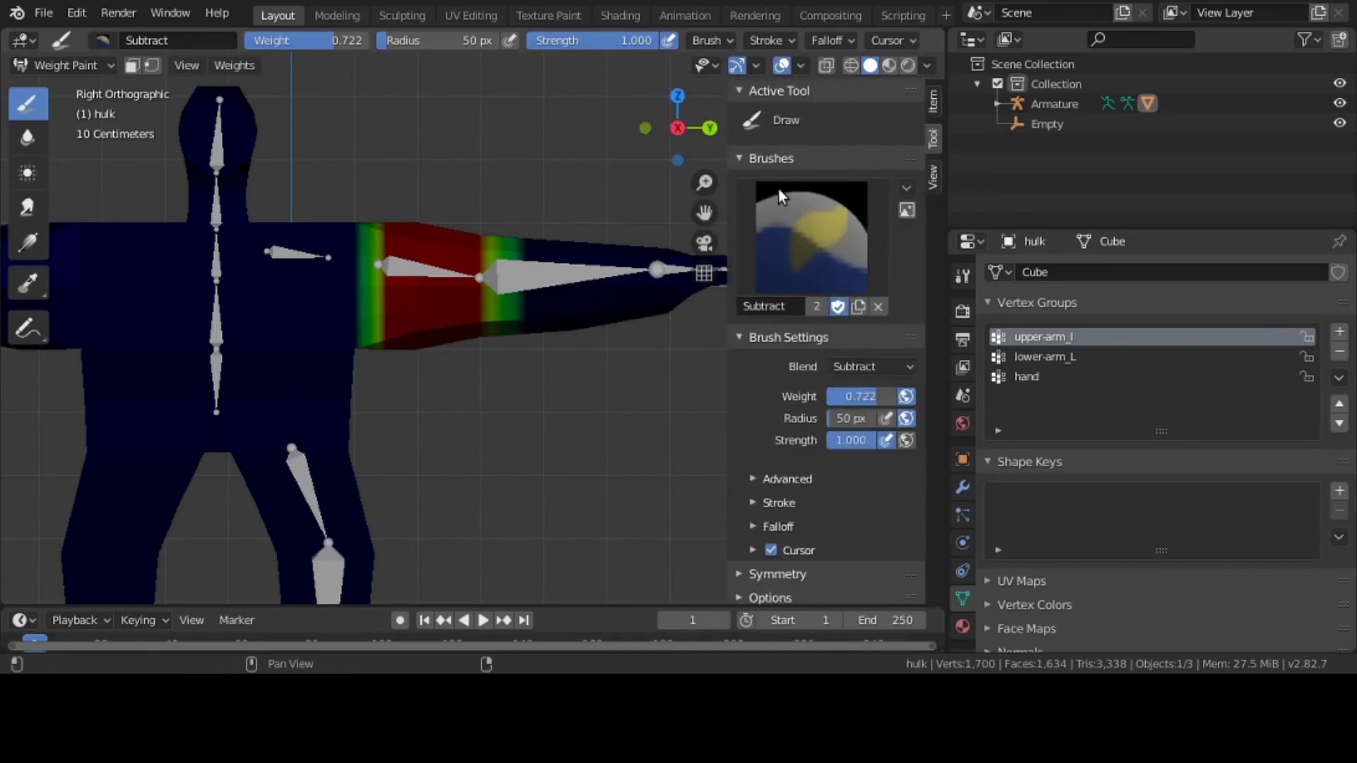
left_click(781, 207)
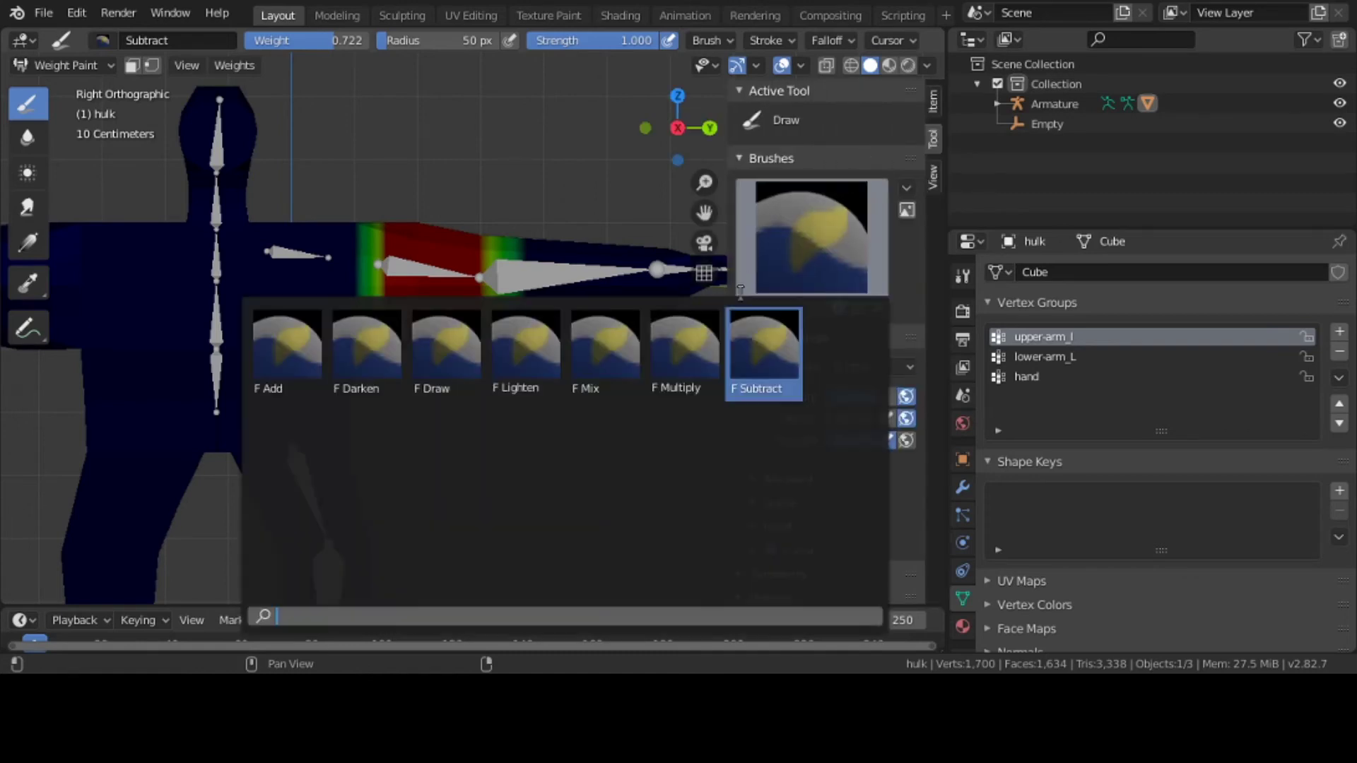
left_click(455, 357)
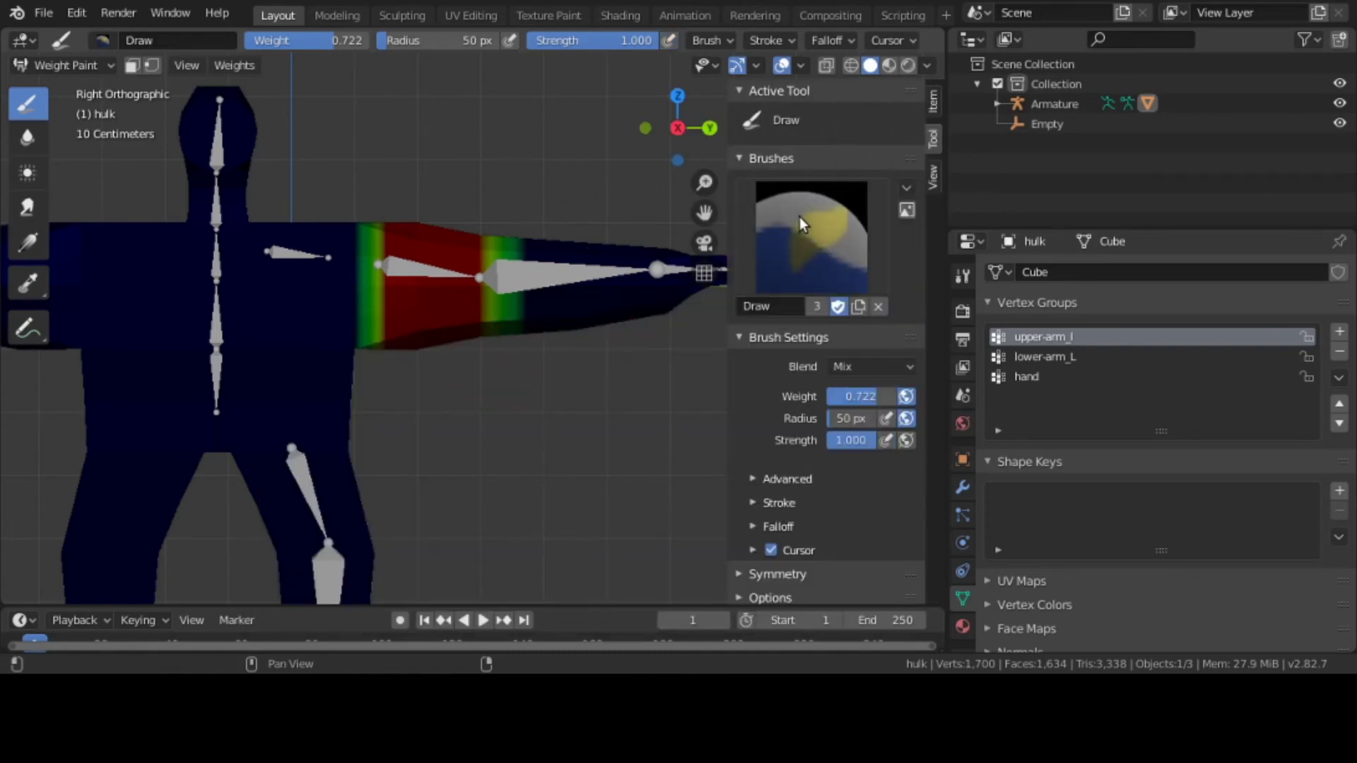
key("n")
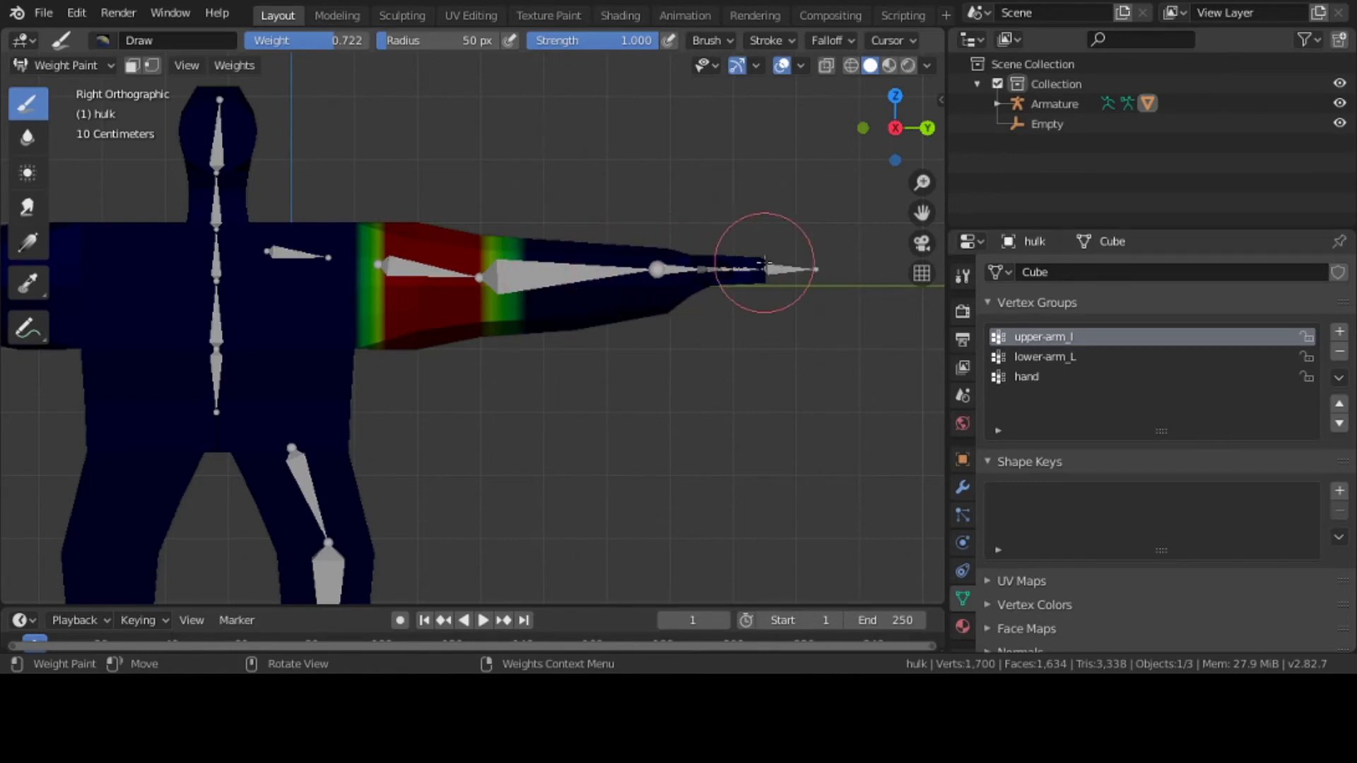
Paint upper-arm_l weights along the front and top of the hulk's left arm, from the upper arm to the hand.
left_click(851, 65)
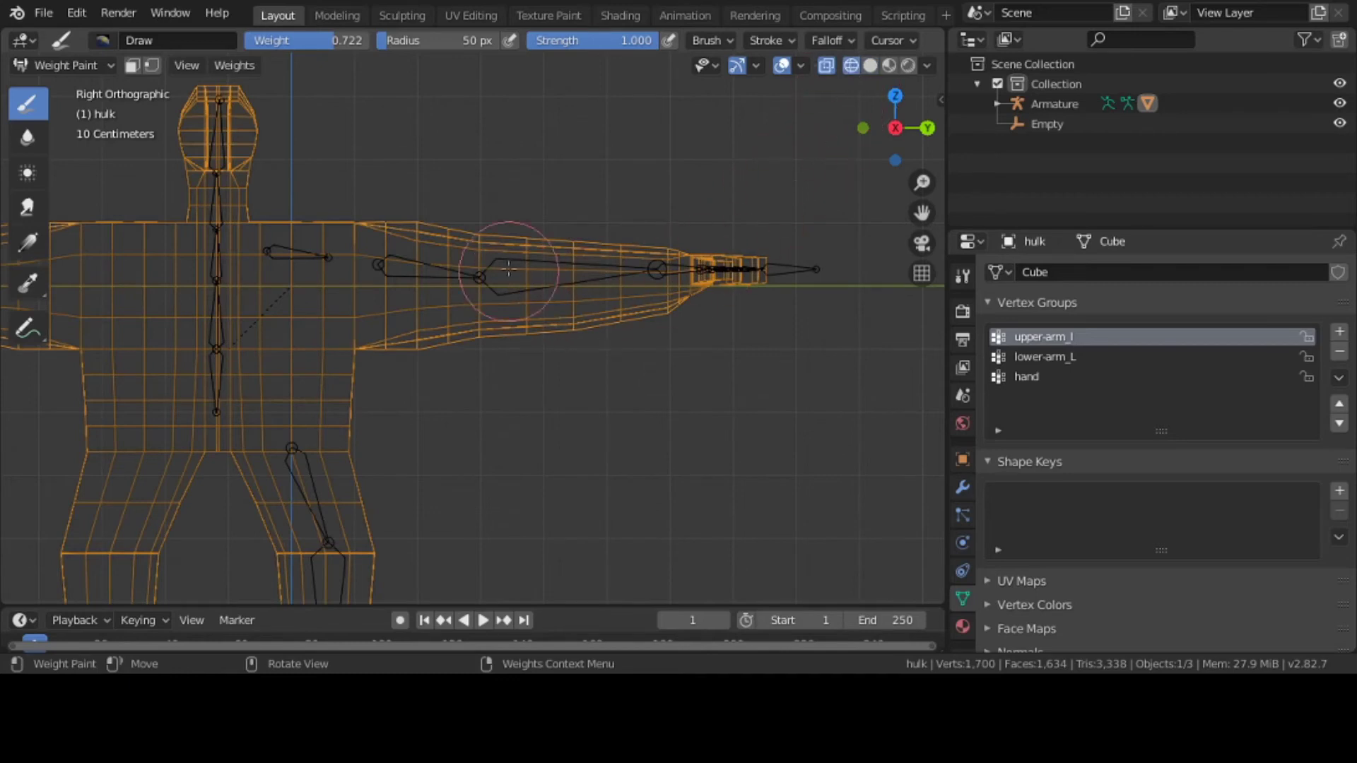
left_click(869, 65)
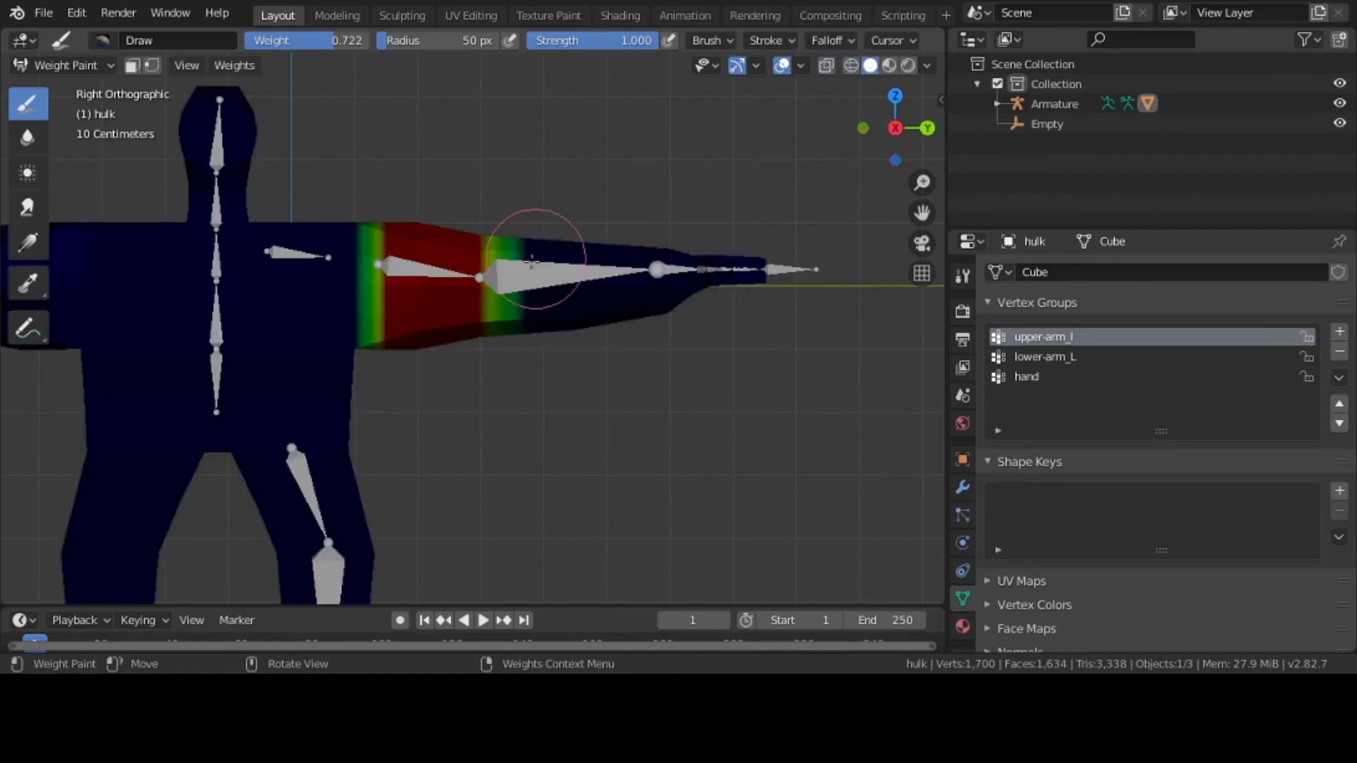
mouse_move(442, 226)
left_mouse_down()
mouse_move(433, 311)
mouse_move(417, 214)
mouse_move(405, 311)
mouse_move(412, 244)
mouse_move(412, 311)
mouse_move(467, 311)
mouse_move(532, 354)
mouse_move(587, 228)
mouse_move(621, 205)
mouse_move(748, 286)
mouse_move(776, 249)
mouse_move(681, 279)
mouse_move(730, 279)
mouse_move(685, 303)
left_mouse_up()
mouse_move(601, 321)
middle_mouse_down()
mouse_move(568, 330)
mouse_move(564, 515)
middle_mouse_up()
mouse_move(438, 360)
left_mouse_down()
mouse_move(389, 312)
mouse_move(414, 387)
mouse_move(519, 325)
mouse_move(550, 406)
mouse_move(465, 355)
mouse_move(501, 348)
mouse_move(520, 379)
mouse_move(584, 330)
mouse_move(643, 347)
mouse_move(696, 403)
mouse_move(586, 405)
mouse_move(570, 351)
mouse_move(680, 378)
mouse_move(791, 357)
mouse_move(807, 390)
mouse_move(753, 480)
mouse_move(758, 425)
mouse_move(706, 335)
mouse_move(683, 367)
left_mouse_up()
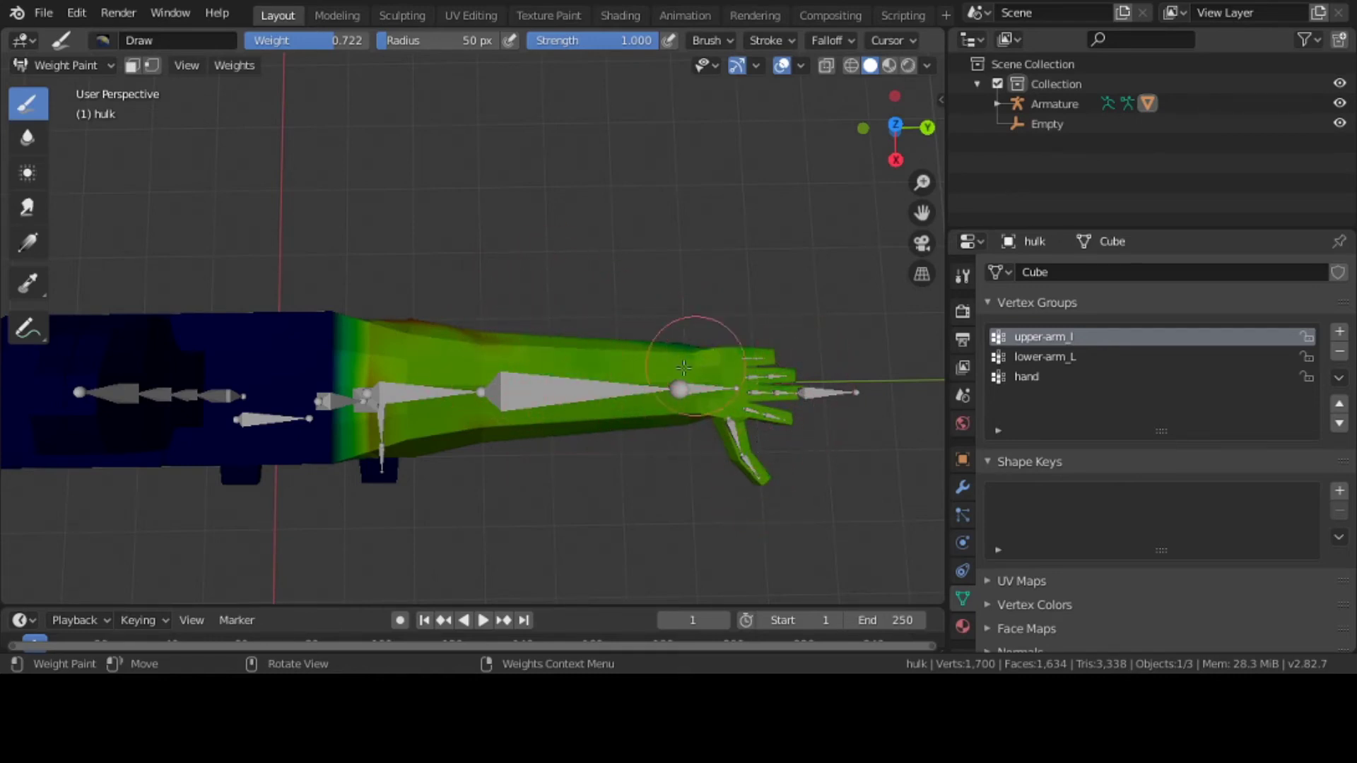
Paint upper-arm_l weights along the underside of the left arm from the hand back to the shoulder.
middle_click_drag(670, 455, 743, 142)
mouse_move(748, 145)
left_mouse_down()
mouse_move(683, 210)
mouse_move(716, 130)
mouse_move(698, 124)
mouse_move(794, 144)
mouse_move(580, 244)
mouse_move(564, 227)
mouse_move(395, 308)
mouse_move(392, 349)
mouse_move(408, 343)
mouse_move(418, 314)
mouse_move(376, 293)
left_mouse_up()
left_click_drag(360, 238, 360, 261)
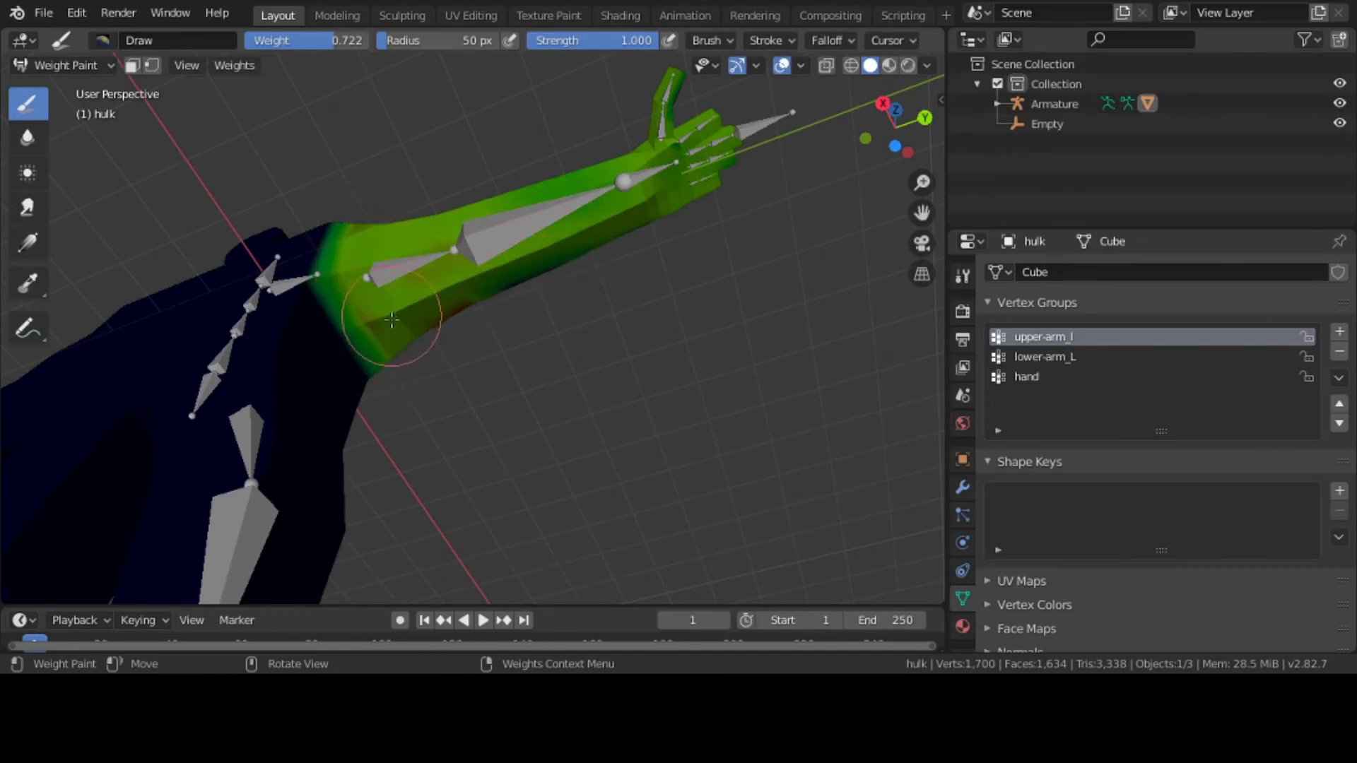
mouse_move(391, 319)
left_mouse_down()
mouse_move(376, 316)
mouse_move(493, 324)
left_mouse_up()
Paint upper-arm_l weights over the back of the left arm from the shoulder to the fingers, including the thumb.
mouse_move(494, 324)
middle_mouse_down()
mouse_move(306, 404)
mouse_move(424, 396)
middle_mouse_up()
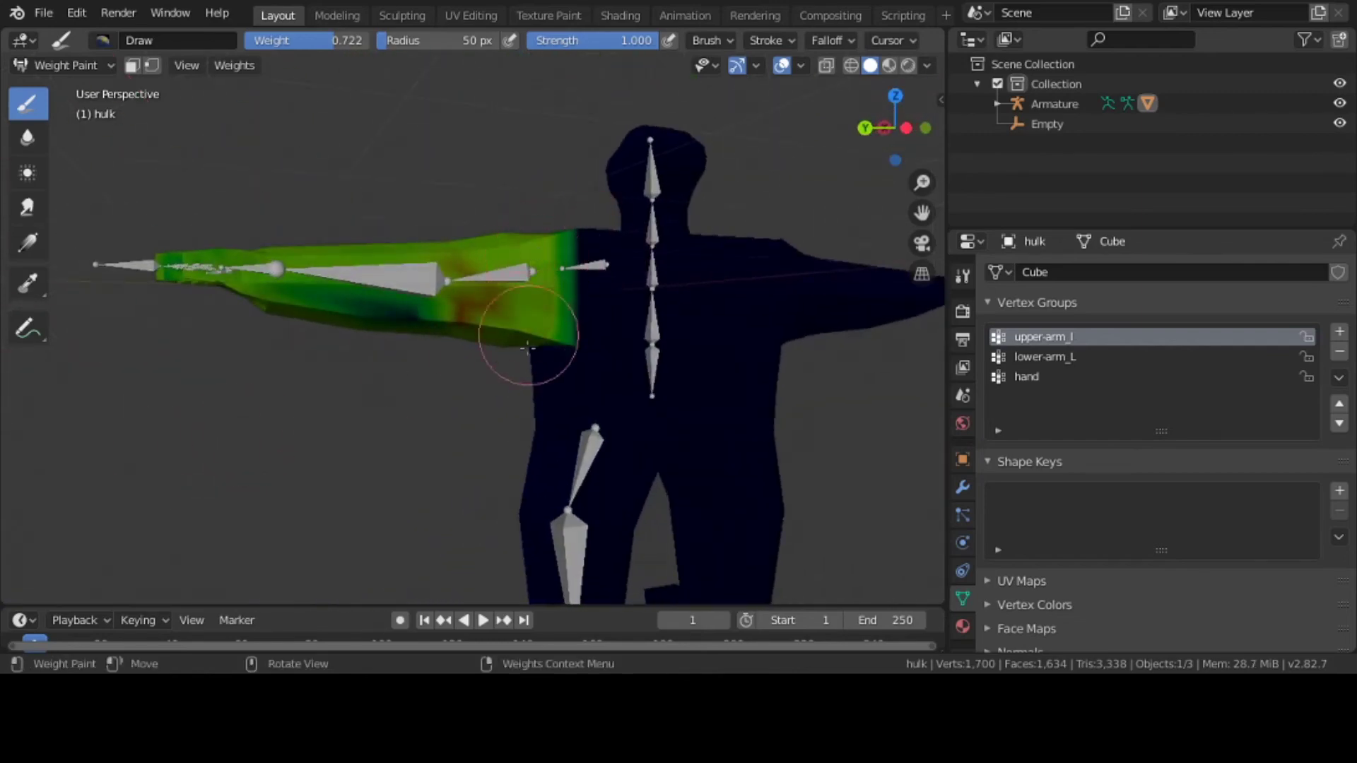
mouse_move(528, 346)
left_mouse_down()
mouse_move(500, 266)
mouse_move(472, 376)
mouse_move(448, 284)
mouse_move(420, 343)
mouse_move(374, 348)
mouse_move(380, 296)
mouse_move(341, 293)
mouse_move(322, 316)
mouse_move(298, 312)
mouse_move(299, 292)
mouse_move(245, 299)
mouse_move(212, 265)
mouse_move(158, 282)
left_mouse_up()
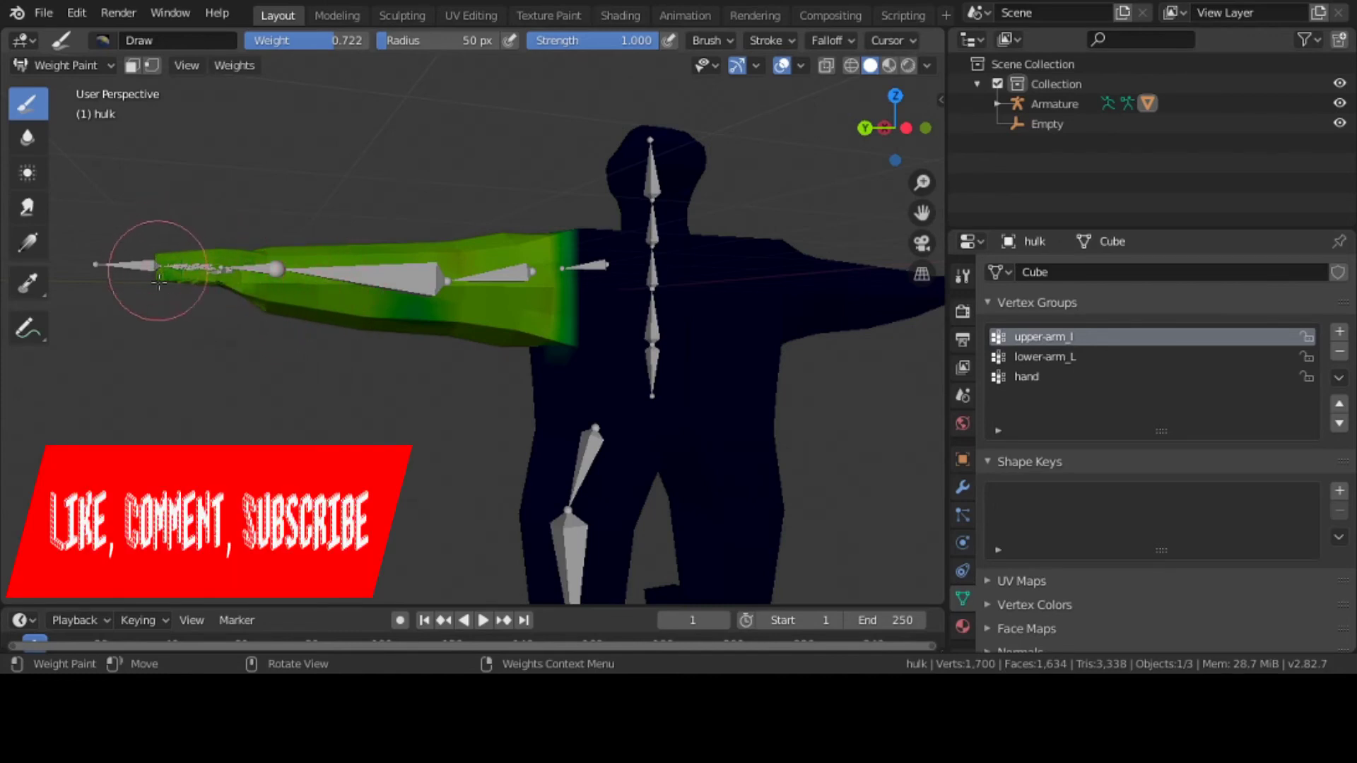
middle_click_drag(212, 294, 419, 280)
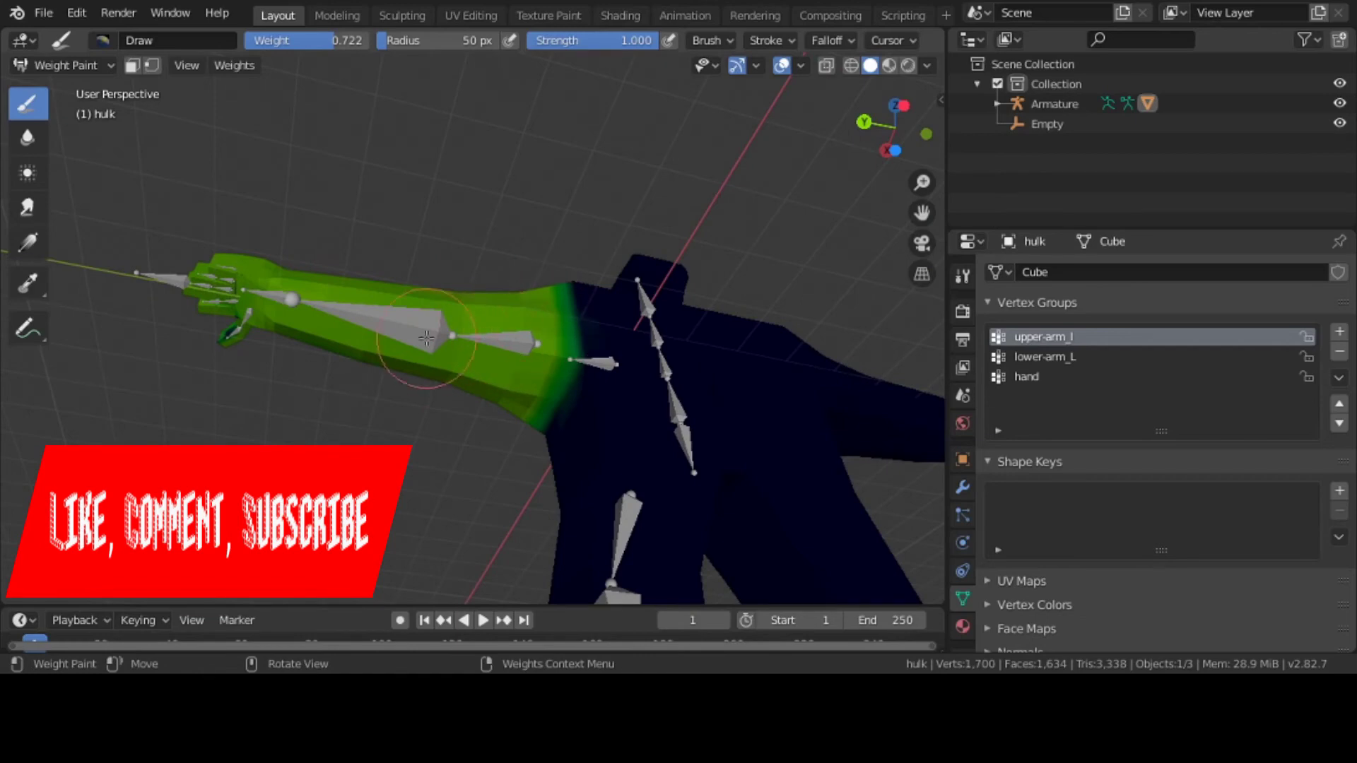
middle_click_drag(543, 316, 539, 349)
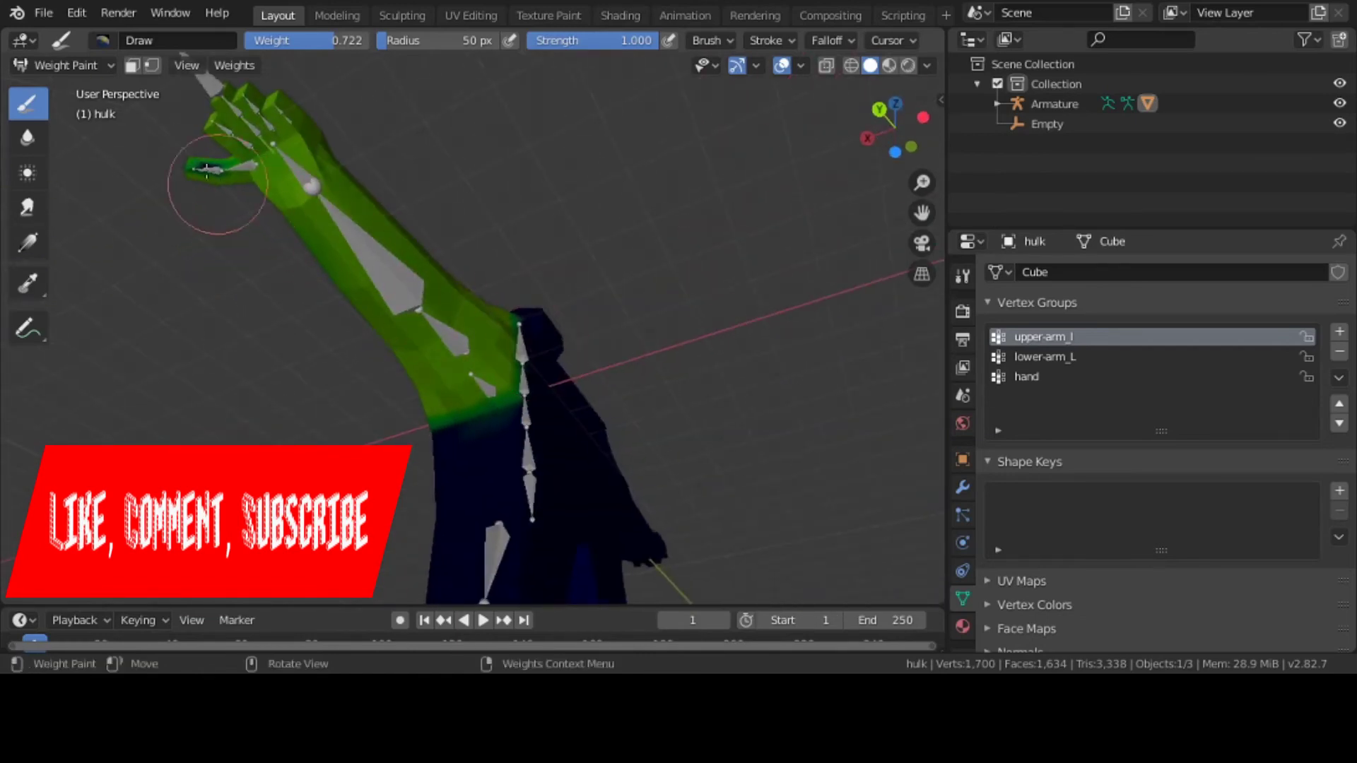
left_click_drag(212, 197, 217, 196)
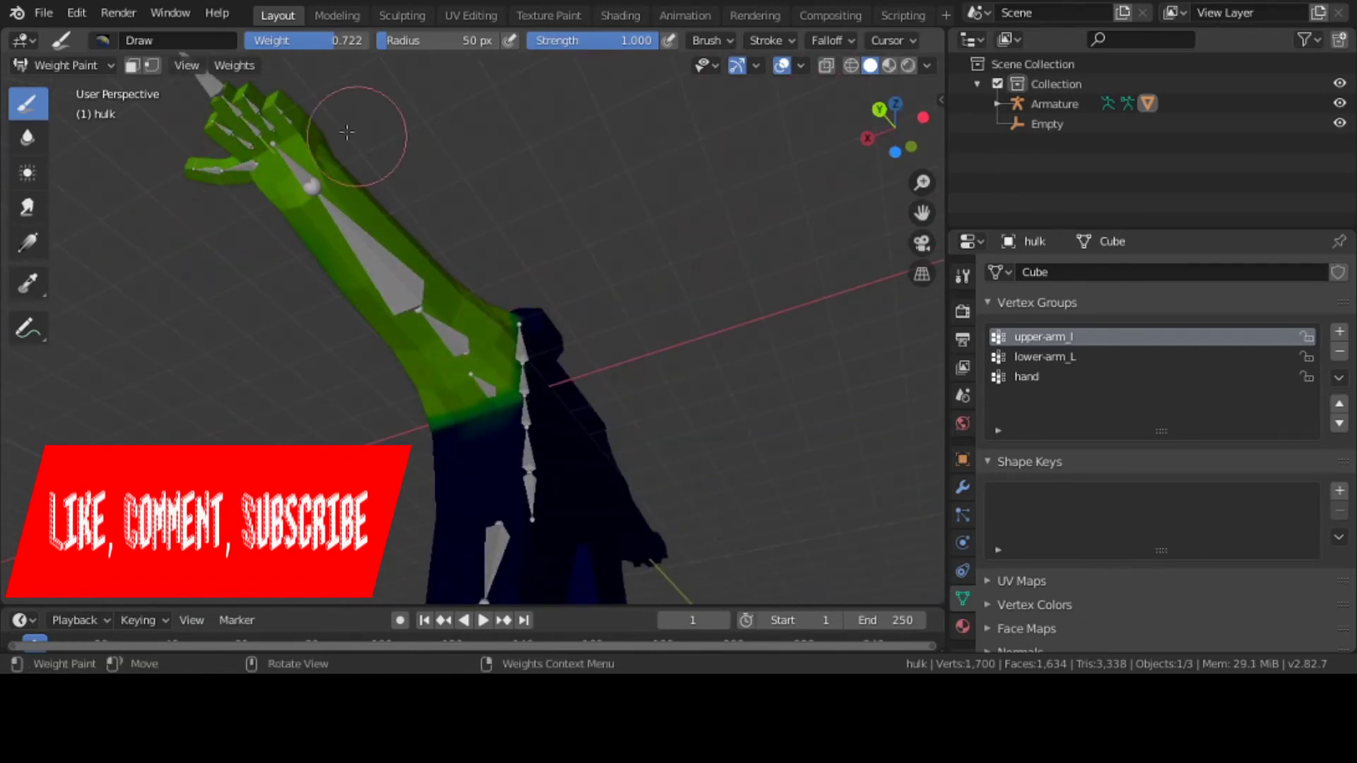
middle_click_drag(227, 127, 585, 326)
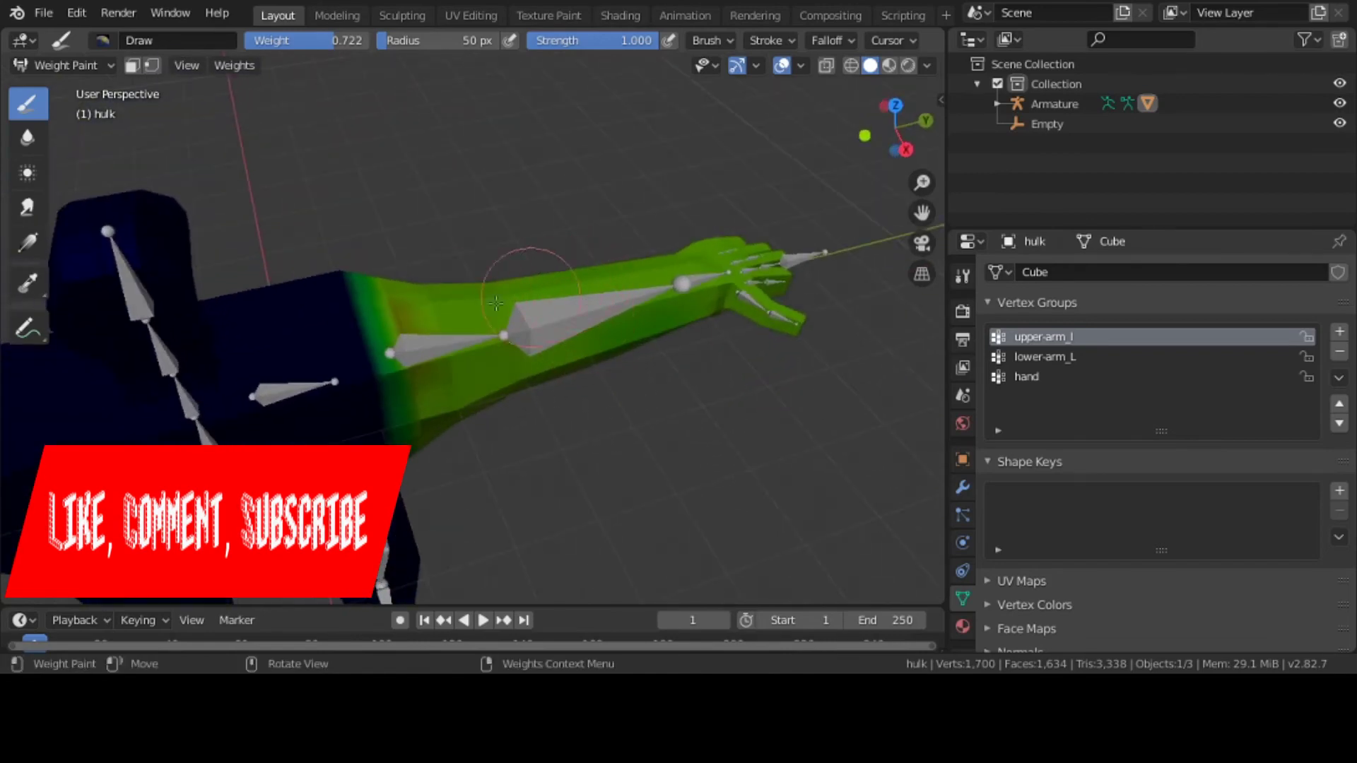
Return the hulk mesh to Object Mode, select the armature and put it in Pose Mode.
left_click(57, 65)
left_click(55, 86)
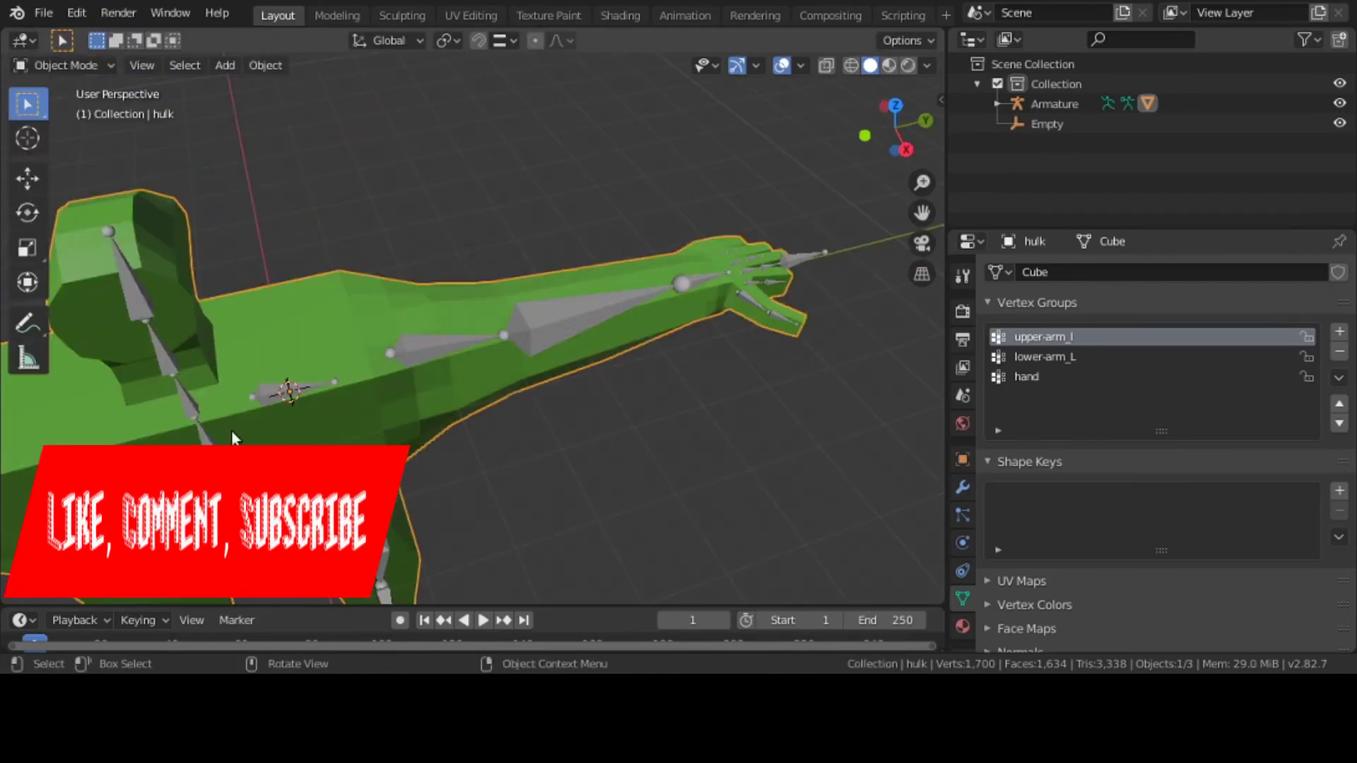
middle_click_drag(404, 427, 392, 285)
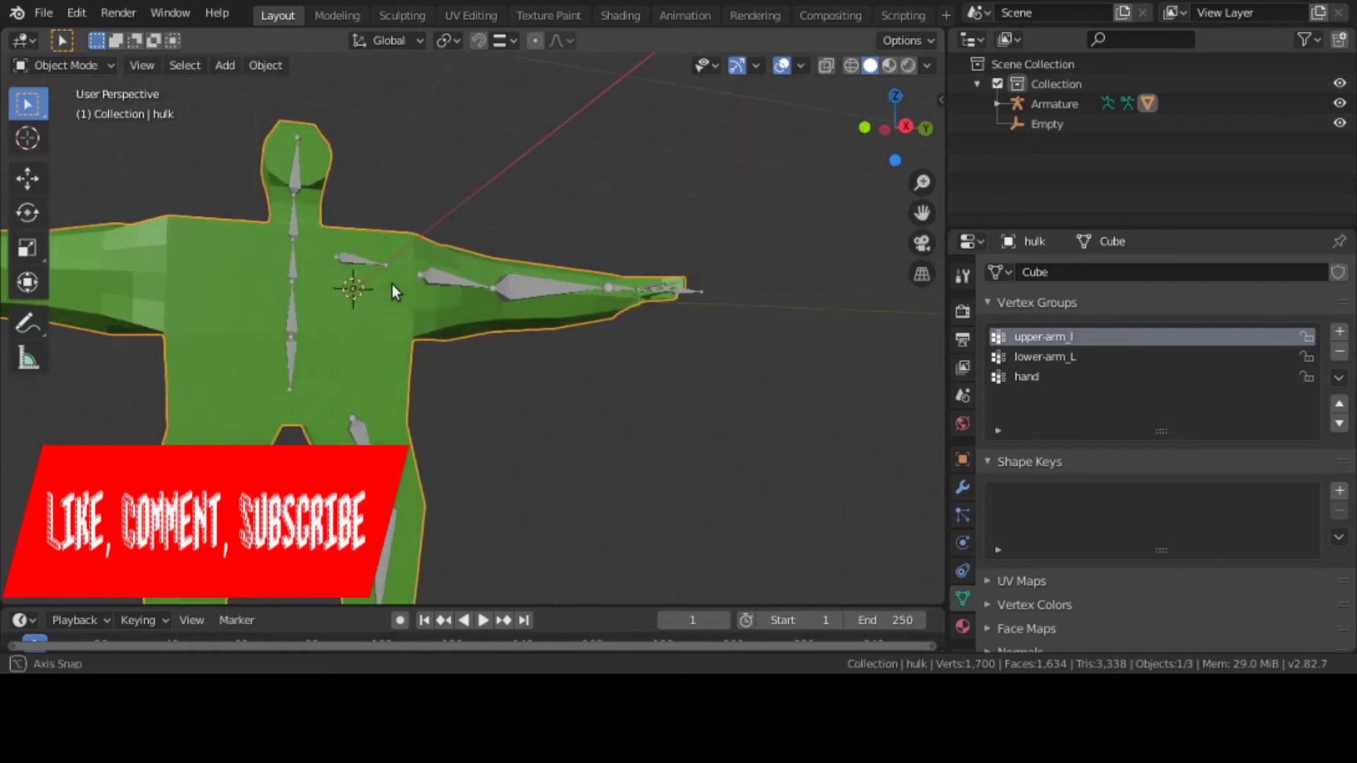
left_click(455, 287)
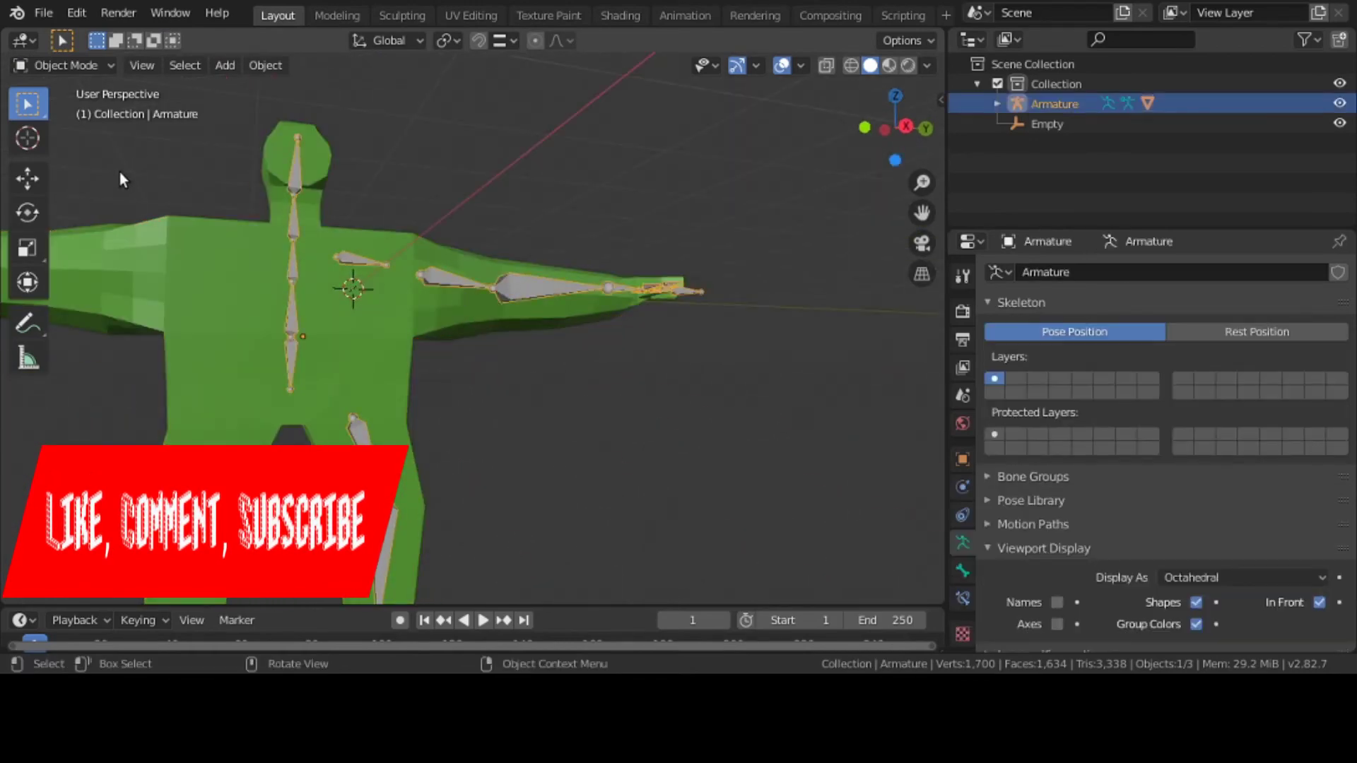
left_click(87, 64)
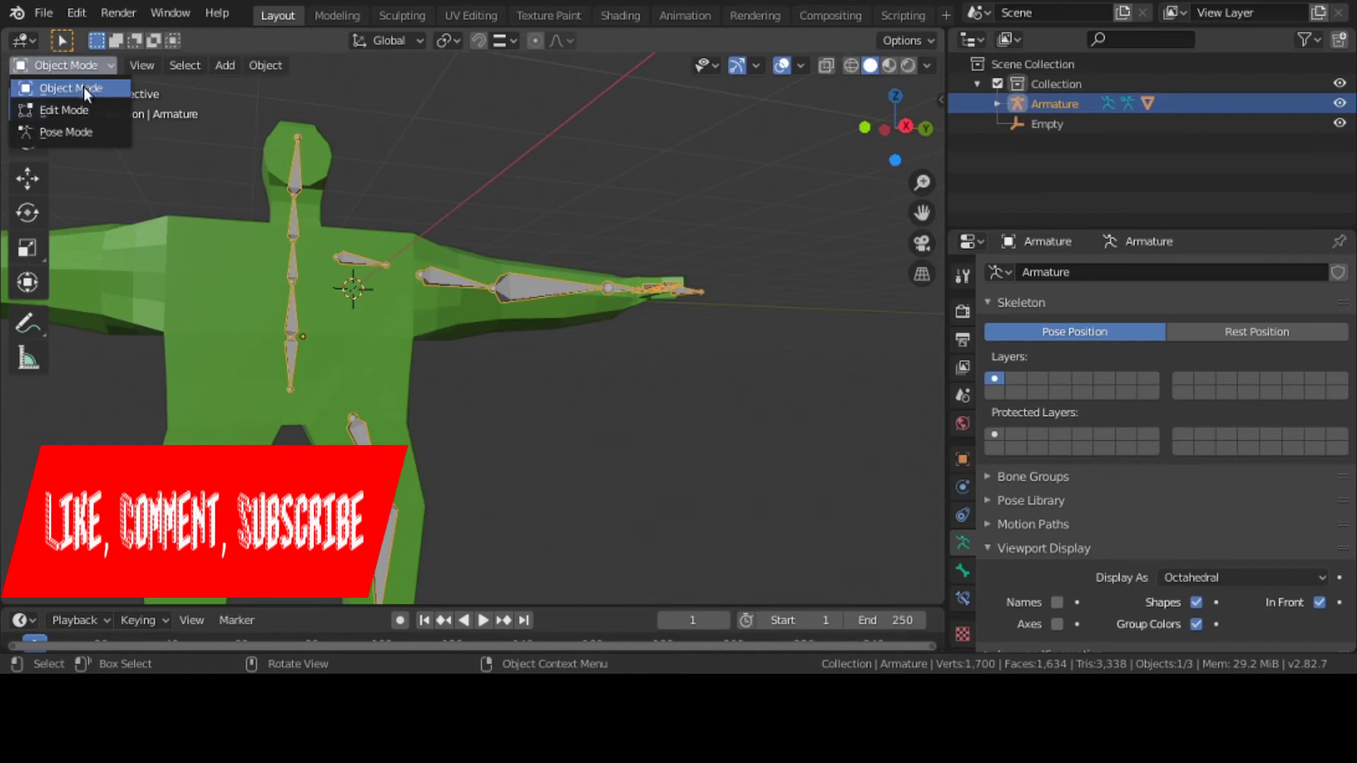
left_click(83, 132)
Test the painted arm's deformation by rotating the upper-arm_l bone downward about 38°, cancelling the rotation.
middle_click_drag(481, 344, 451, 370)
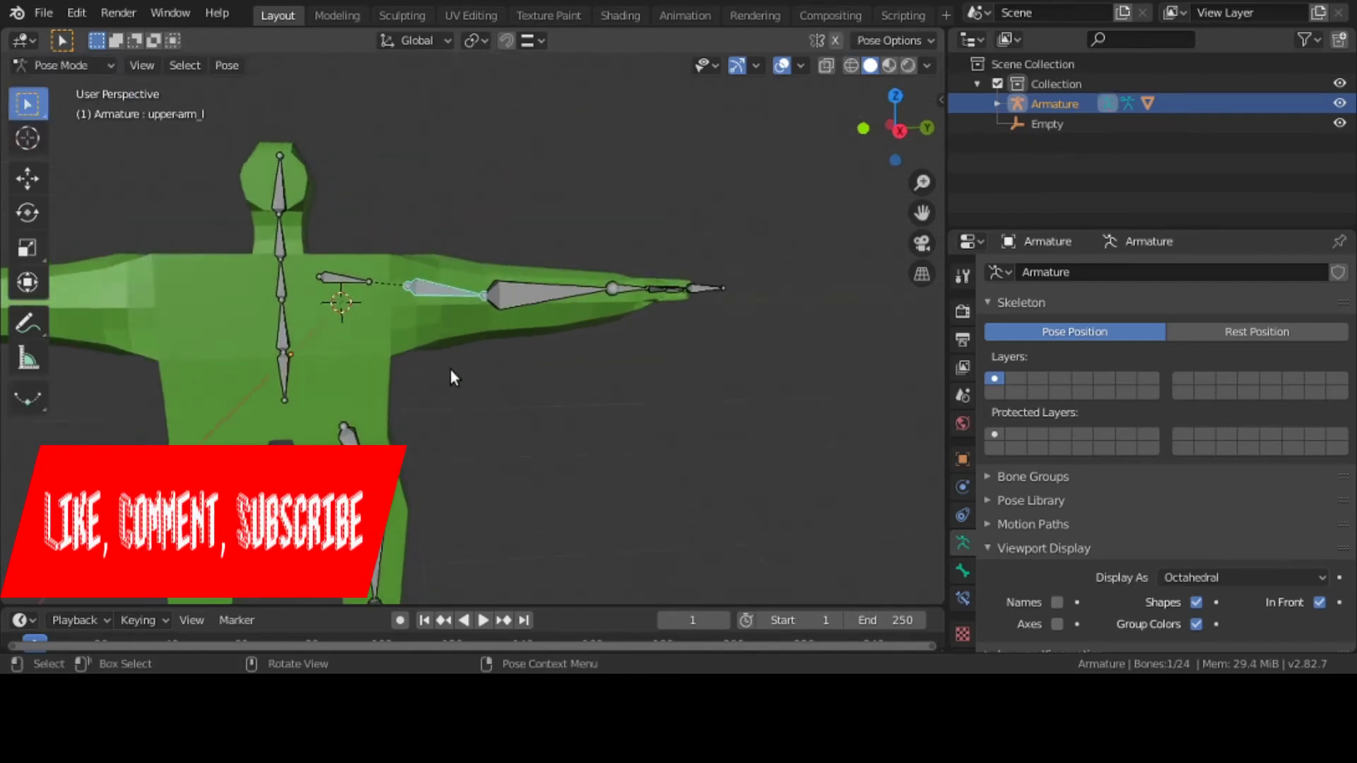
key("r")
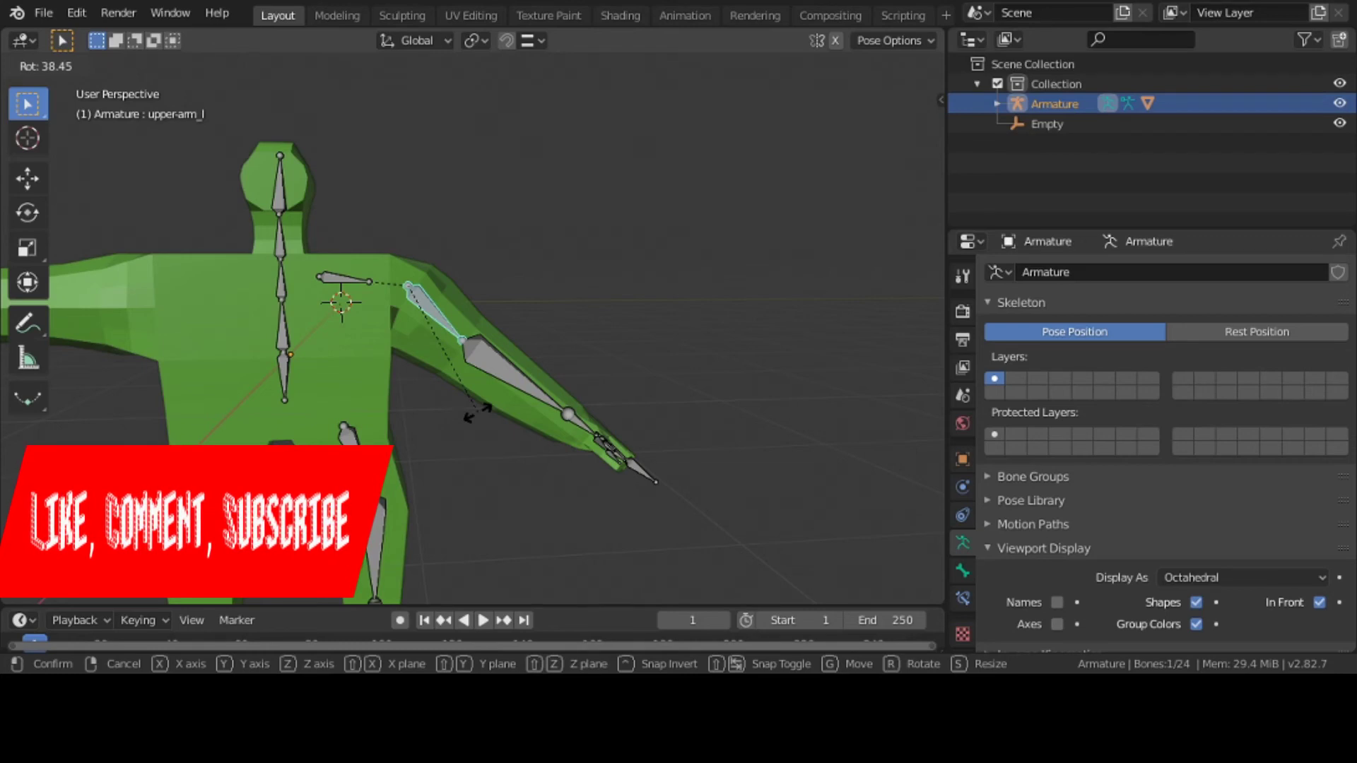
right_click(478, 414)
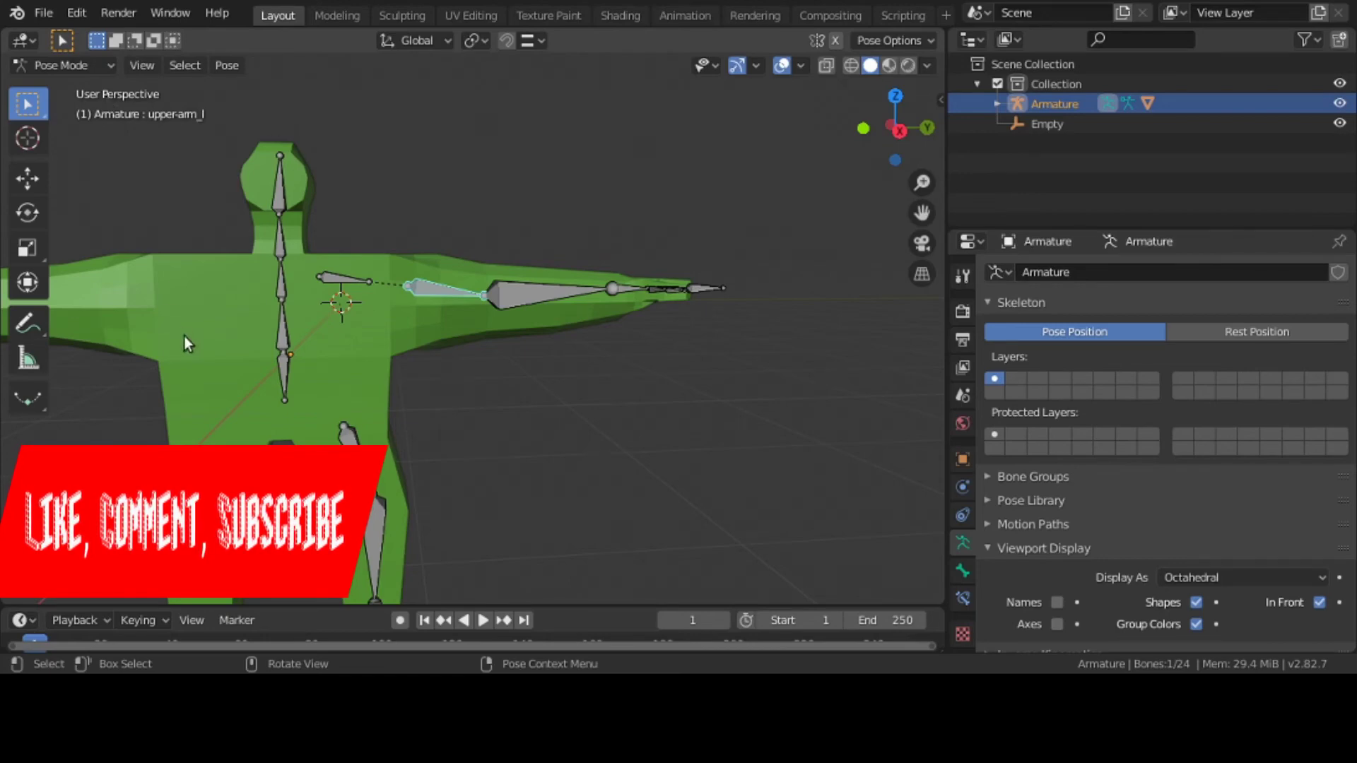
Return the armature to Object Mode, select the hulk mesh and enter Weight Paint with the lower-arm_L vertex group active.
left_click(69, 69)
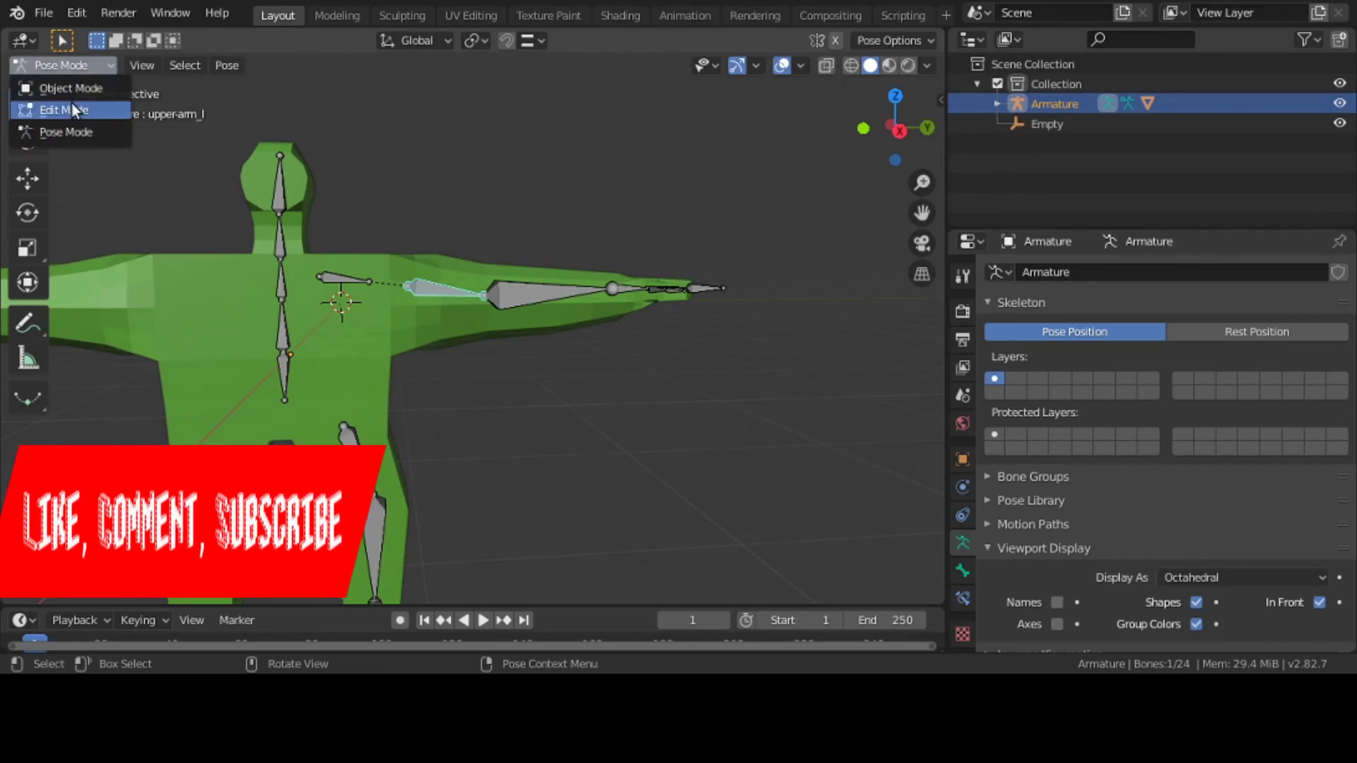
left_click(71, 88)
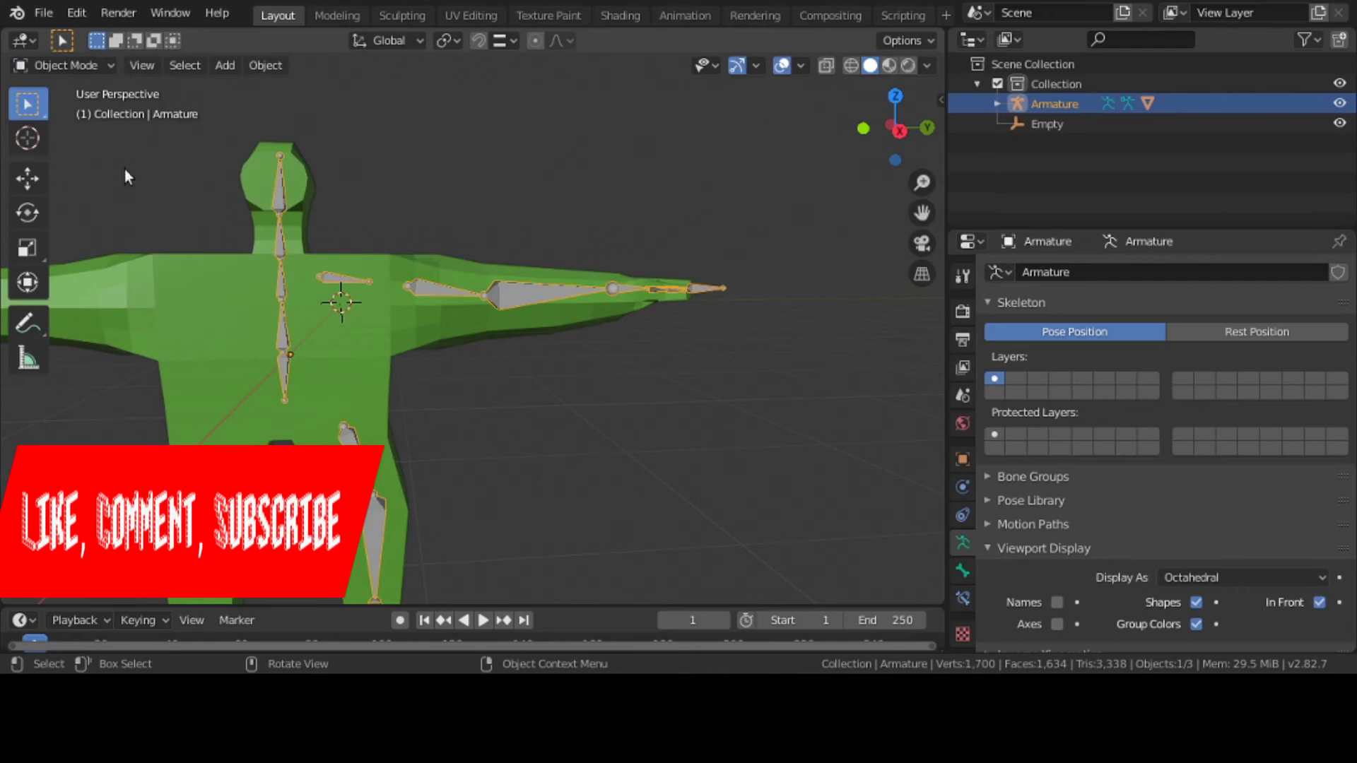
left_click(185, 302)
left_click(90, 67)
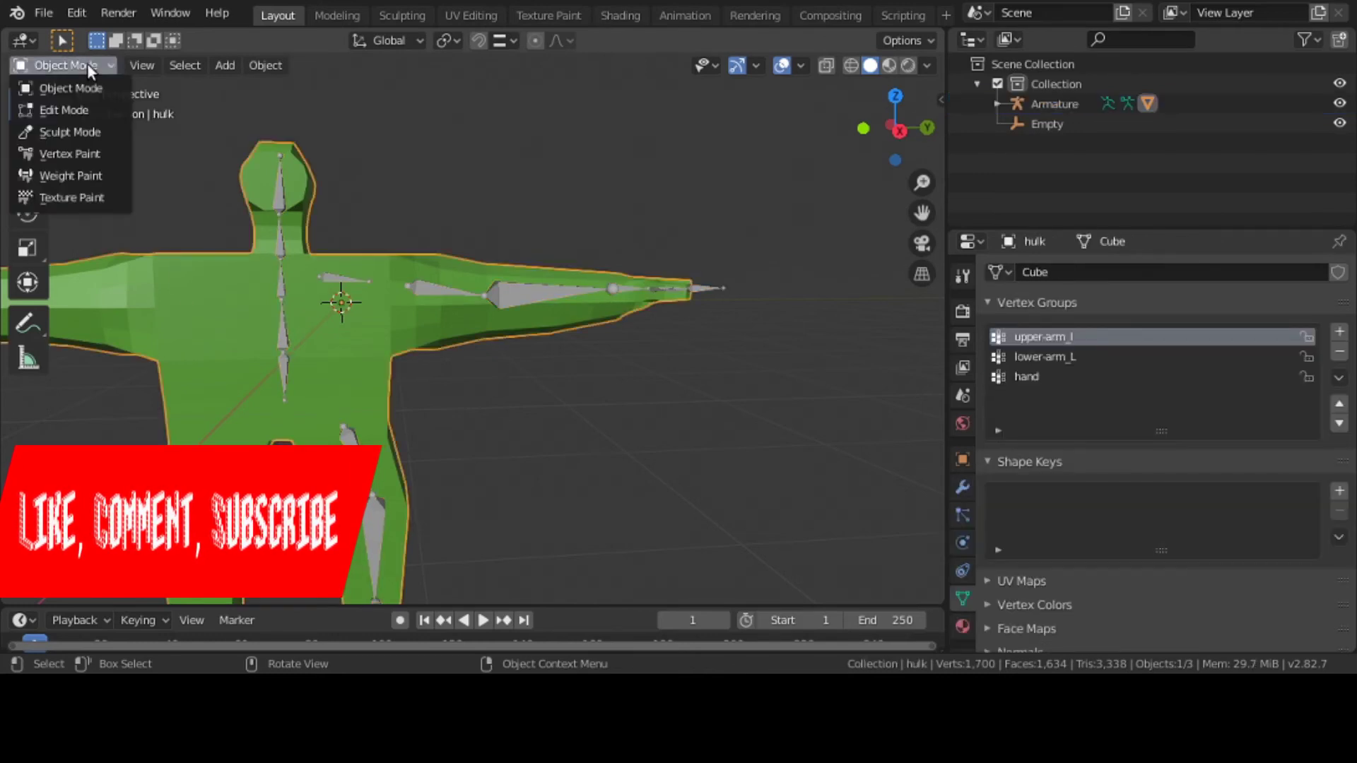
left_click(88, 176)
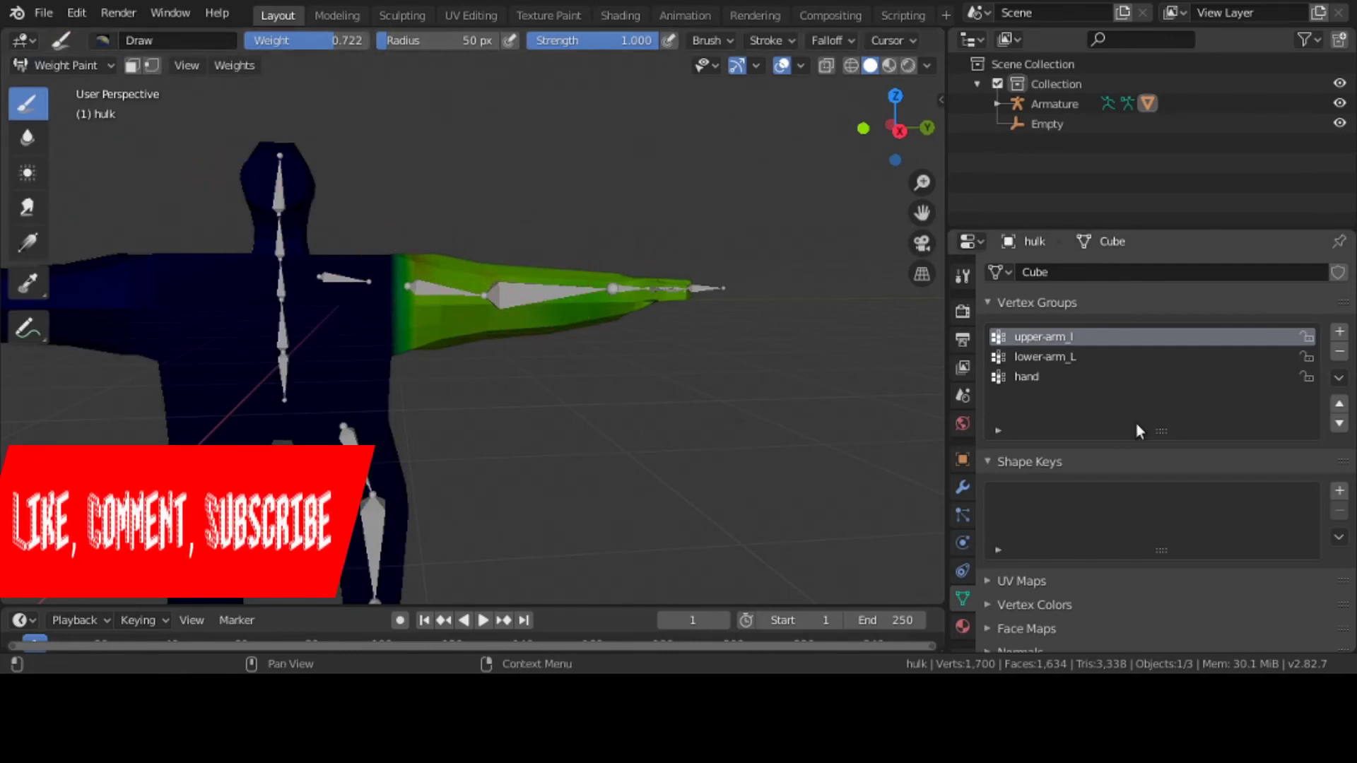
left_click(1060, 356)
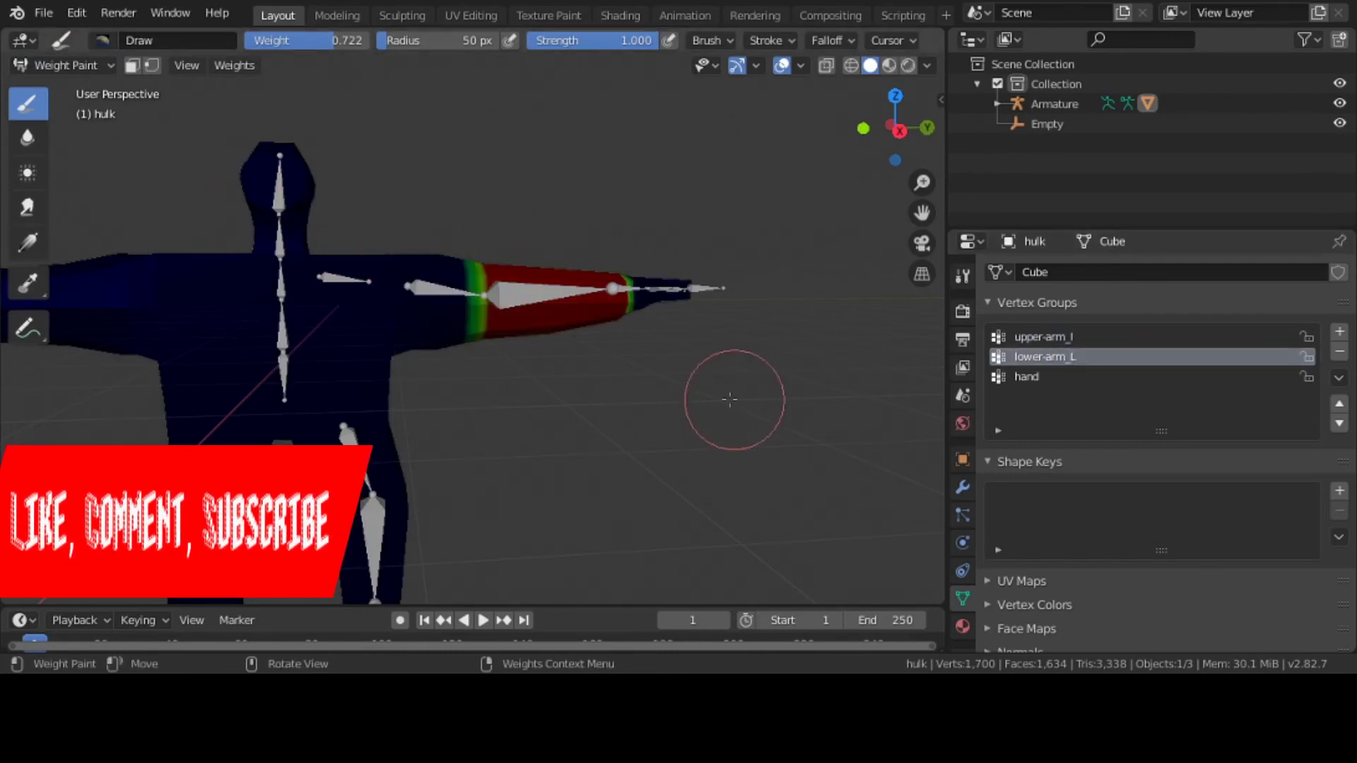
Paint lower-arm_L weights over the front, back and underside of the left forearm and across the whole hand.
mouse_move(727, 394)
middle_mouse_down()
mouse_move(654, 474)
mouse_move(658, 400)
middle_mouse_up()
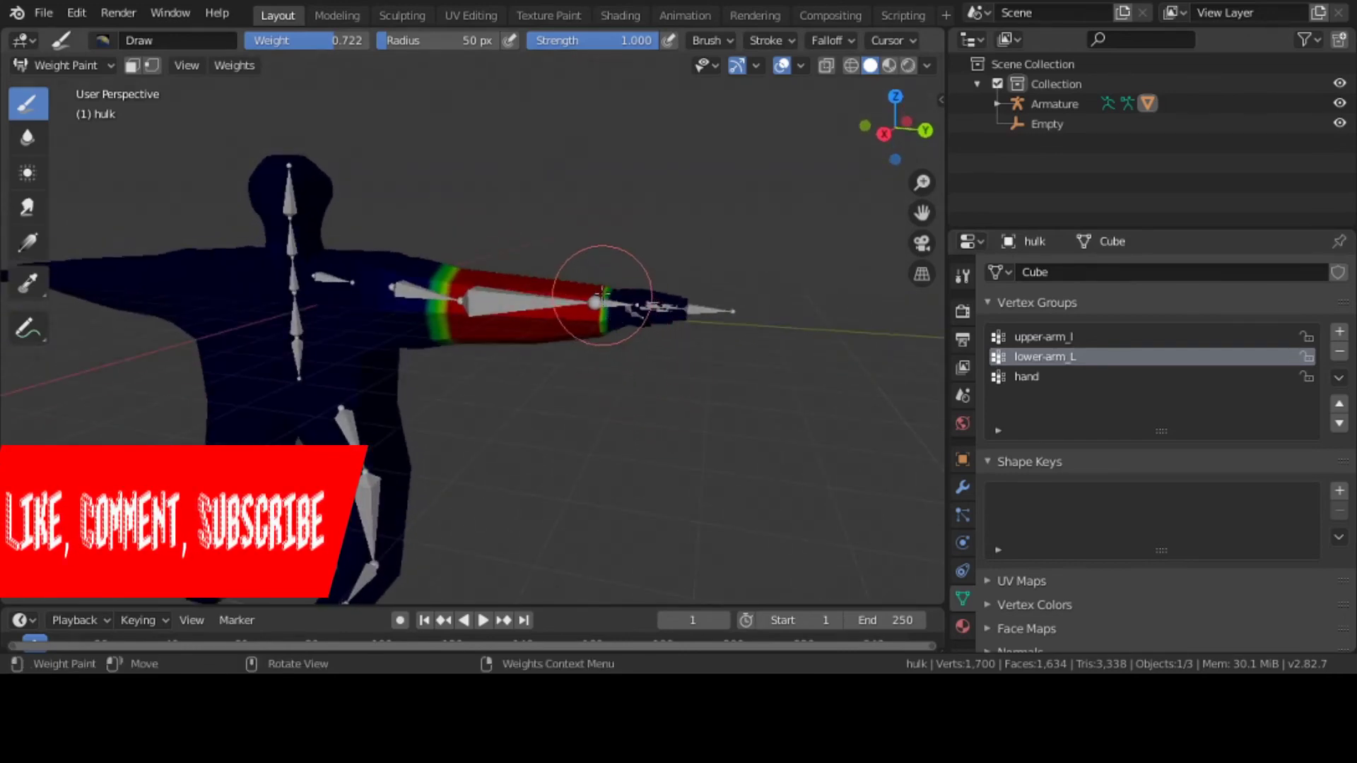
mouse_move(603, 302)
left_mouse_down()
mouse_move(604, 337)
mouse_move(644, 337)
mouse_move(657, 300)
mouse_move(694, 342)
mouse_move(615, 331)
mouse_move(612, 310)
mouse_move(586, 340)
mouse_move(492, 344)
mouse_move(518, 273)
mouse_move(497, 356)
mouse_move(489, 279)
mouse_move(473, 328)
mouse_move(473, 277)
mouse_move(487, 353)
mouse_move(481, 292)
mouse_move(593, 320)
mouse_move(594, 280)
mouse_move(567, 320)
left_mouse_up()
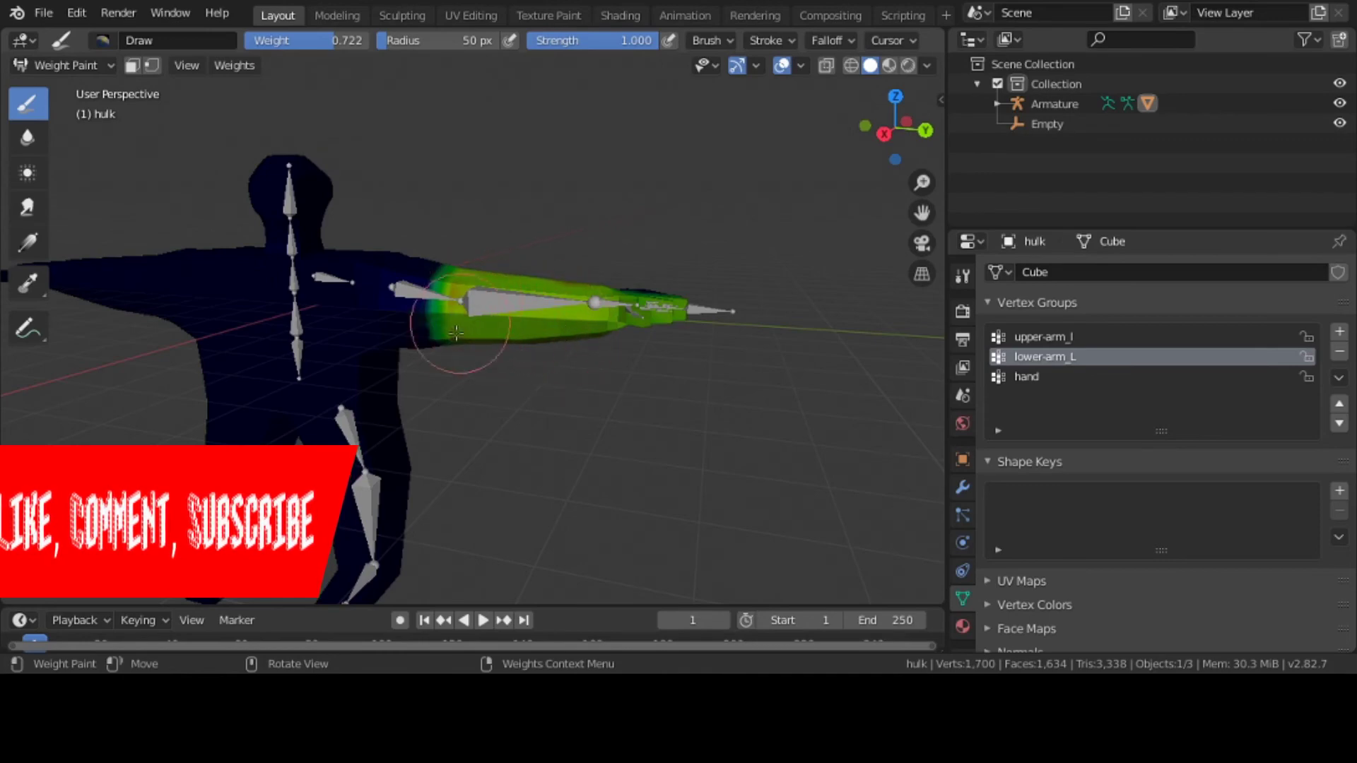
mouse_move(470, 348)
middle_mouse_down()
mouse_move(393, 415)
mouse_move(437, 285)
middle_mouse_up()
mouse_move(437, 285)
left_mouse_down()
mouse_move(428, 336)
mouse_move(436, 271)
mouse_move(455, 319)
mouse_move(439, 250)
mouse_move(434, 352)
mouse_move(417, 297)
mouse_move(400, 387)
mouse_move(336, 279)
mouse_move(322, 317)
mouse_move(293, 265)
mouse_move(283, 315)
mouse_move(240, 330)
mouse_move(224, 312)
mouse_move(298, 351)
mouse_move(286, 265)
mouse_move(256, 291)
mouse_move(296, 327)
left_mouse_up()
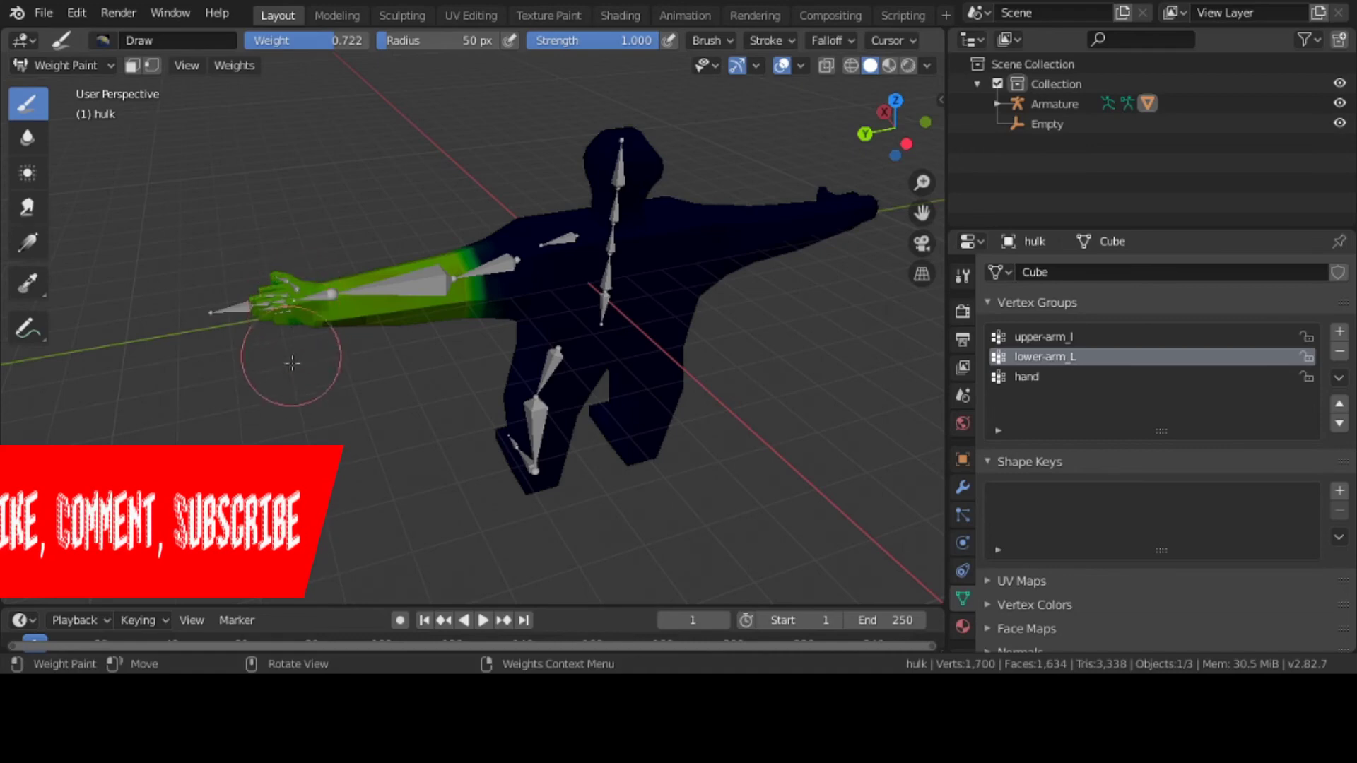
middle_click_drag(287, 354, 282, 277)
mouse_move(282, 277)
left_mouse_down()
mouse_move(290, 323)
mouse_move(312, 331)
left_mouse_up()
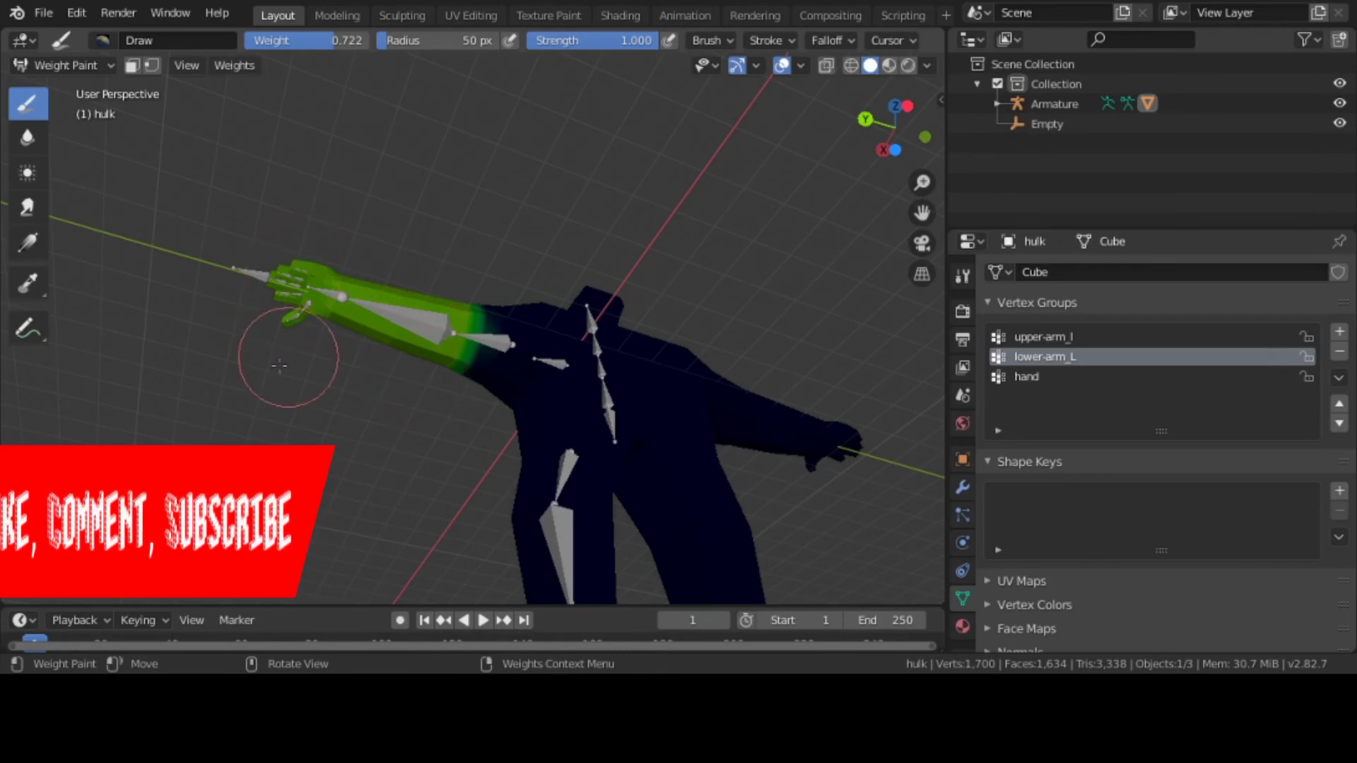
middle_click_drag(279, 365, 519, 535)
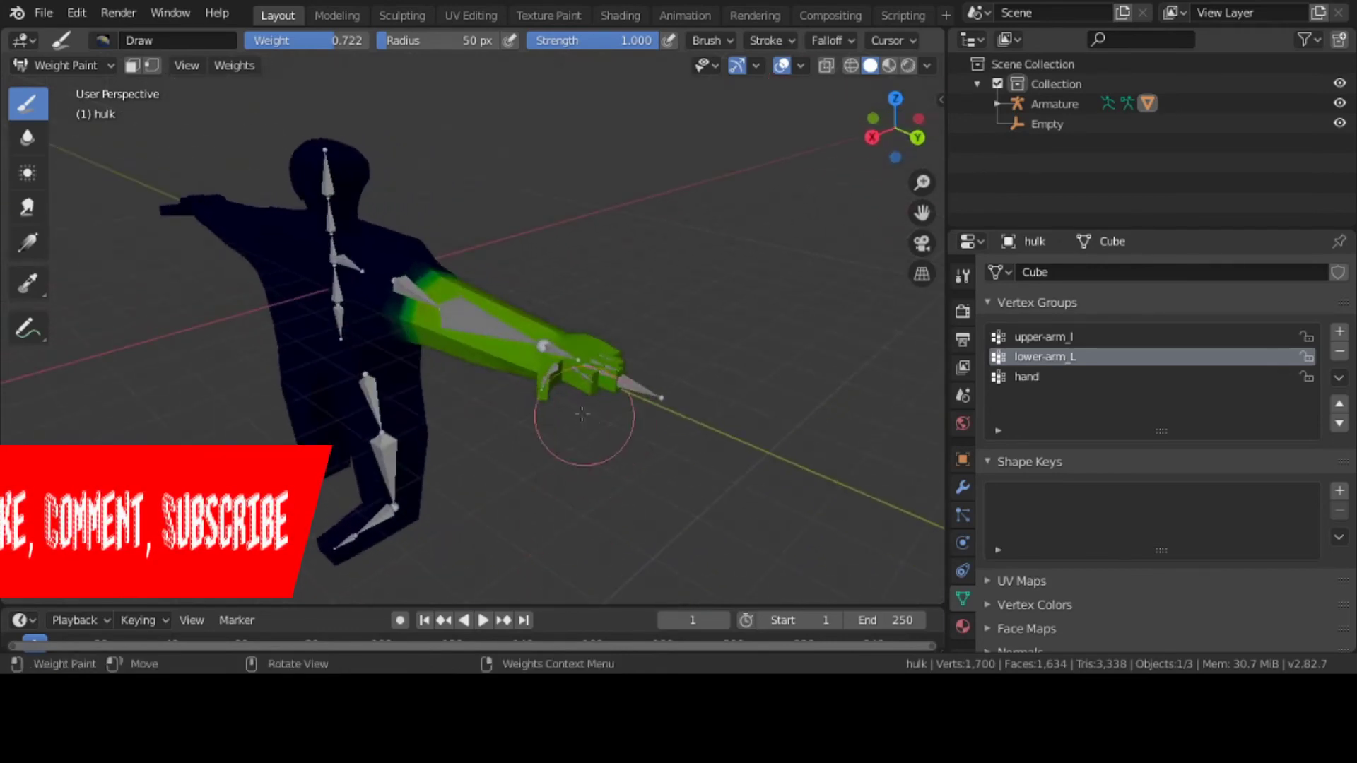
mouse_move(585, 418)
middle_mouse_down()
mouse_move(660, 448)
mouse_move(672, 439)
middle_mouse_up()
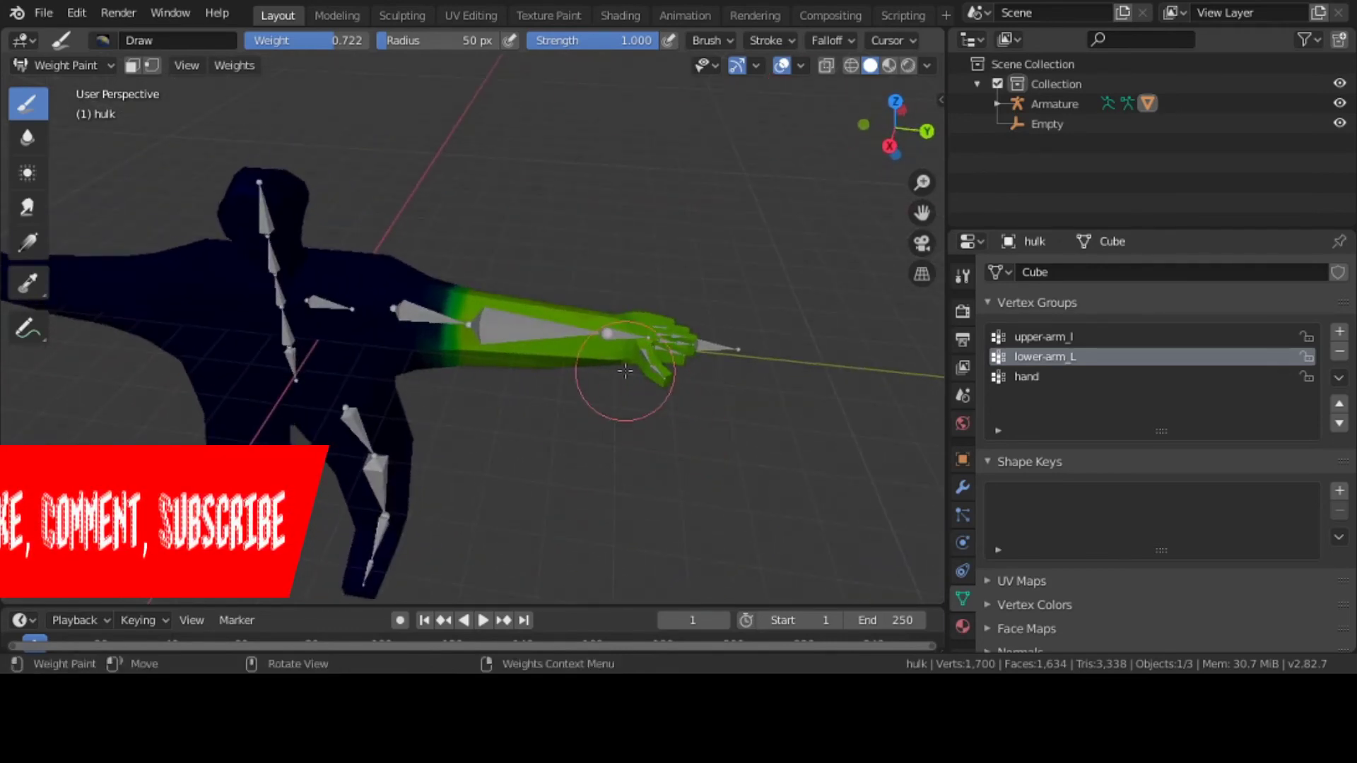
Return the hulk mesh to Object Mode, select the armature and put it in Pose Mode.
left_click(81, 65)
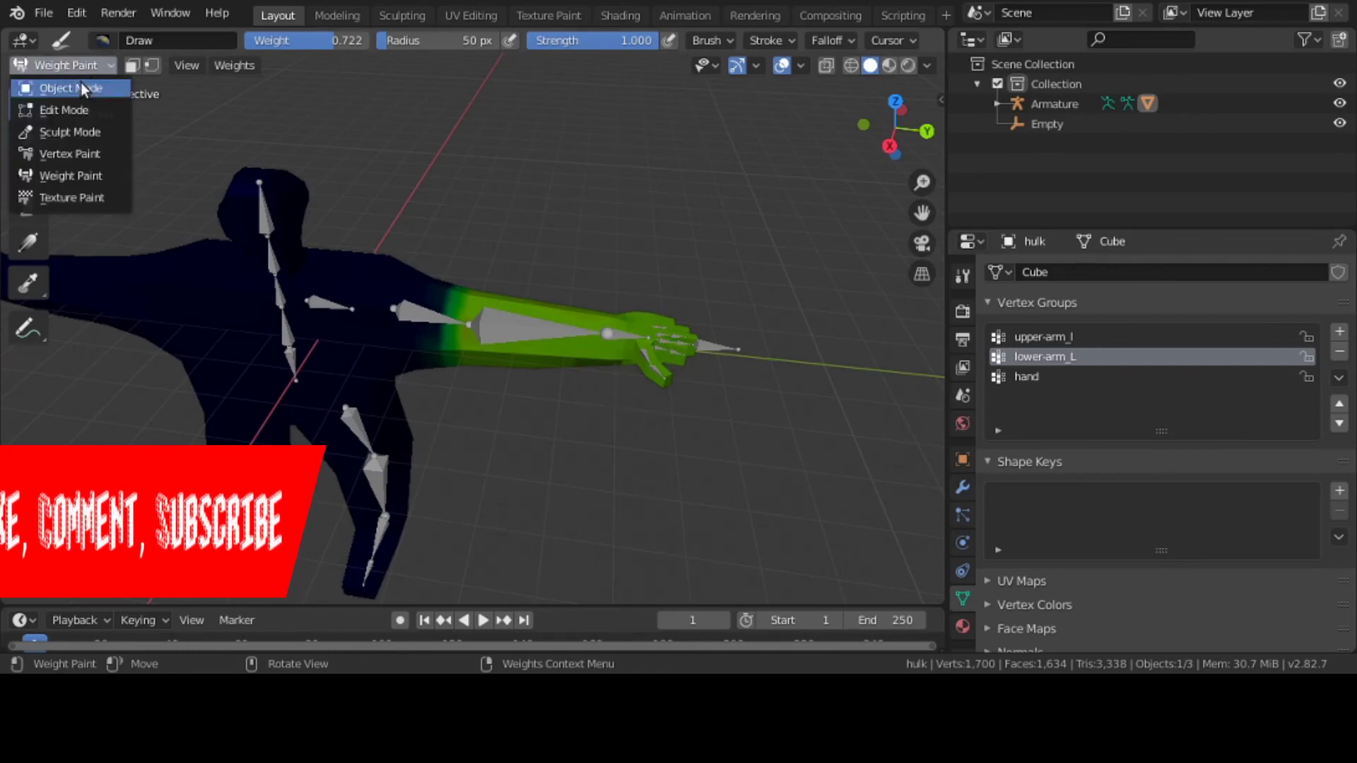
left_click(80, 88)
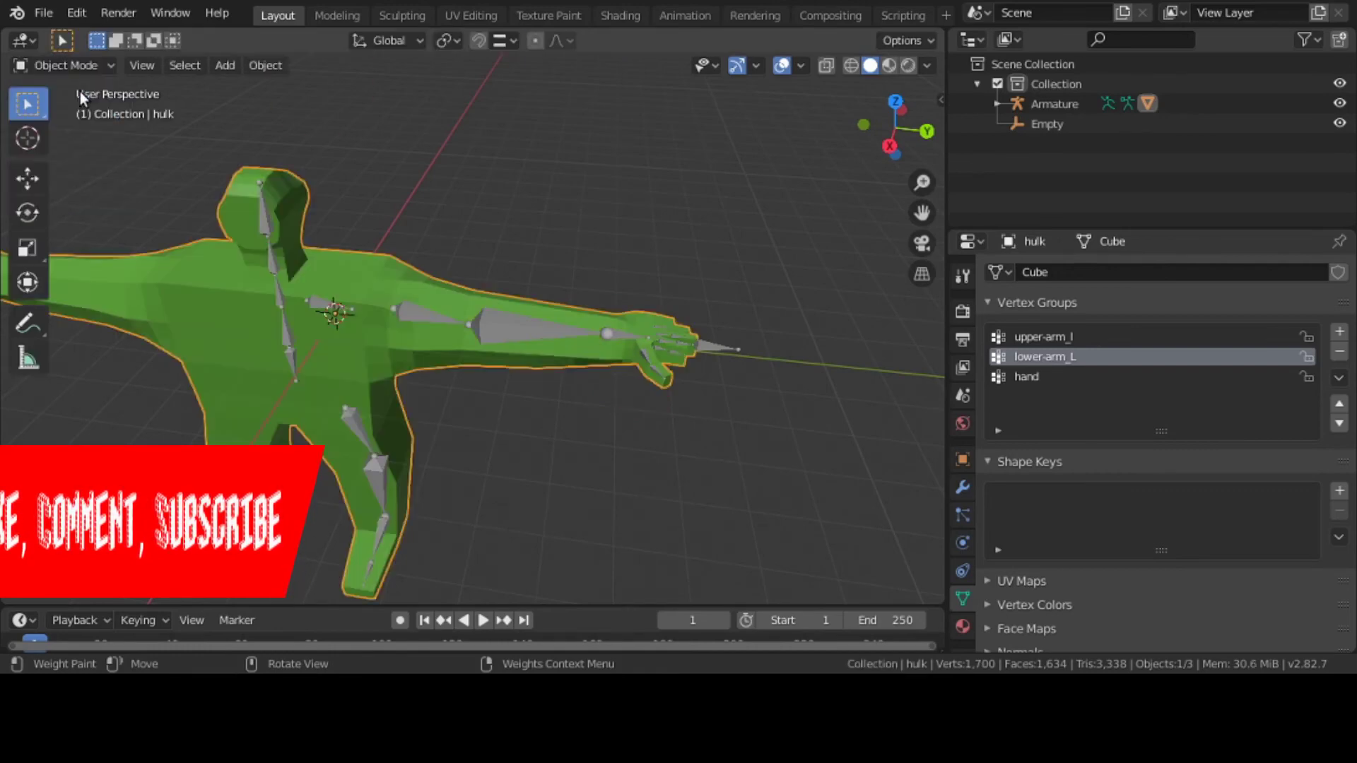
left_click(438, 316)
middle_click_drag(439, 317, 473, 261)
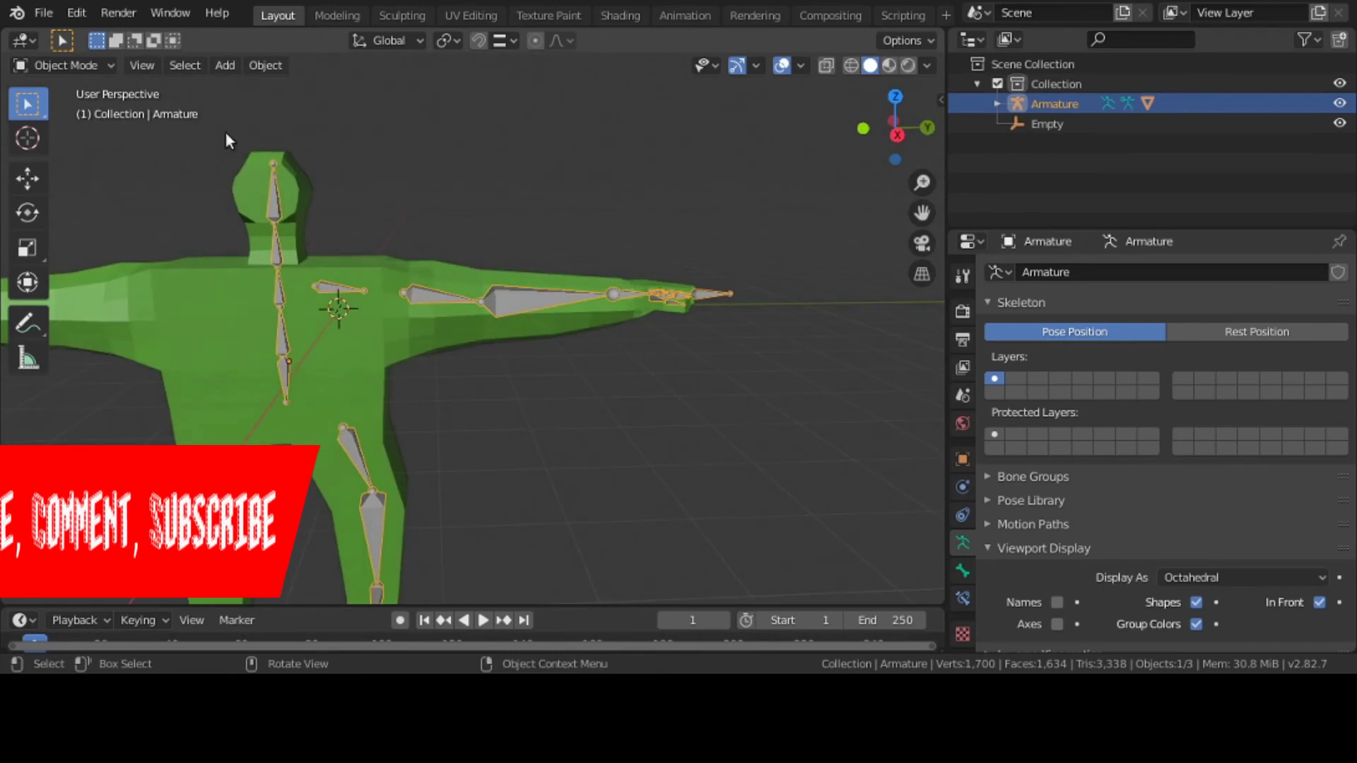
left_click(70, 66)
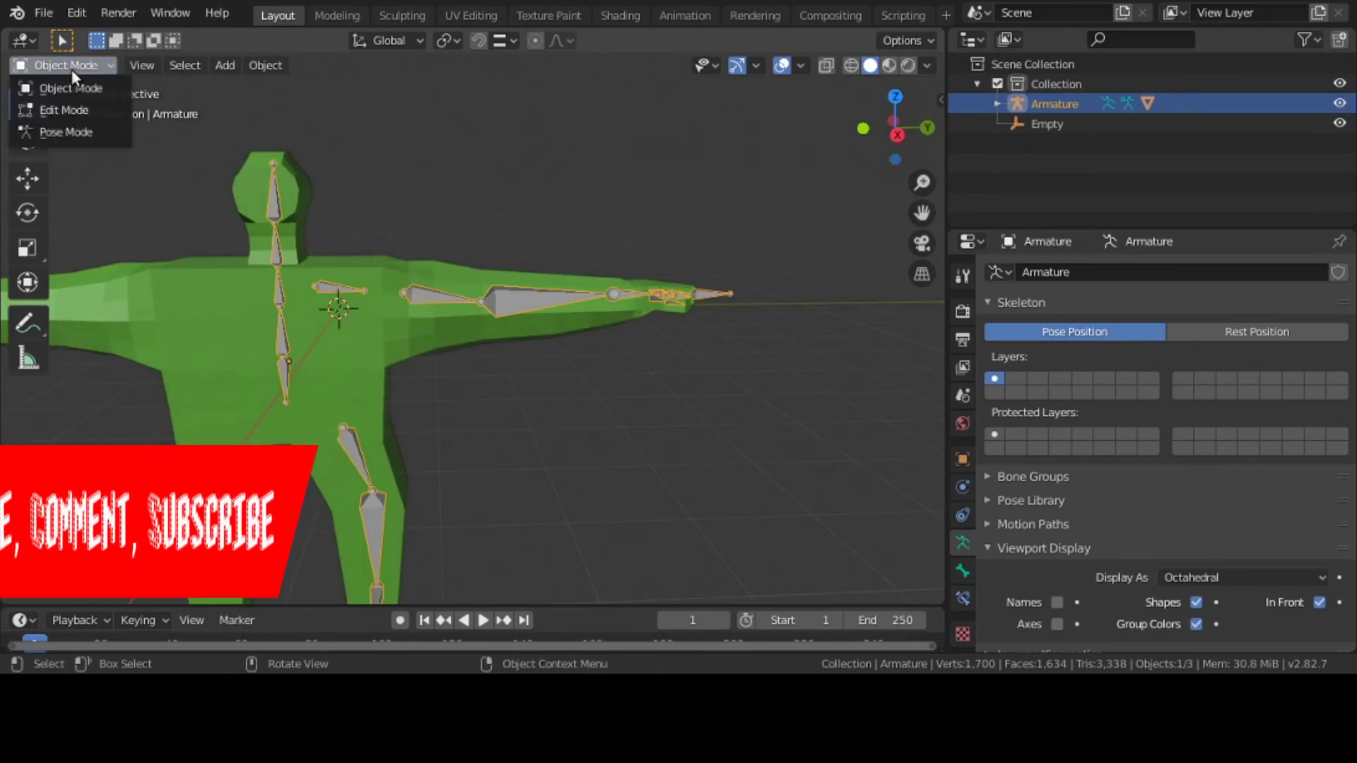
left_click(71, 123)
Test the forearm's deformation by rotating the lower-arm_L bone upward about 14°, cancelling the rotation.
left_click(506, 297)
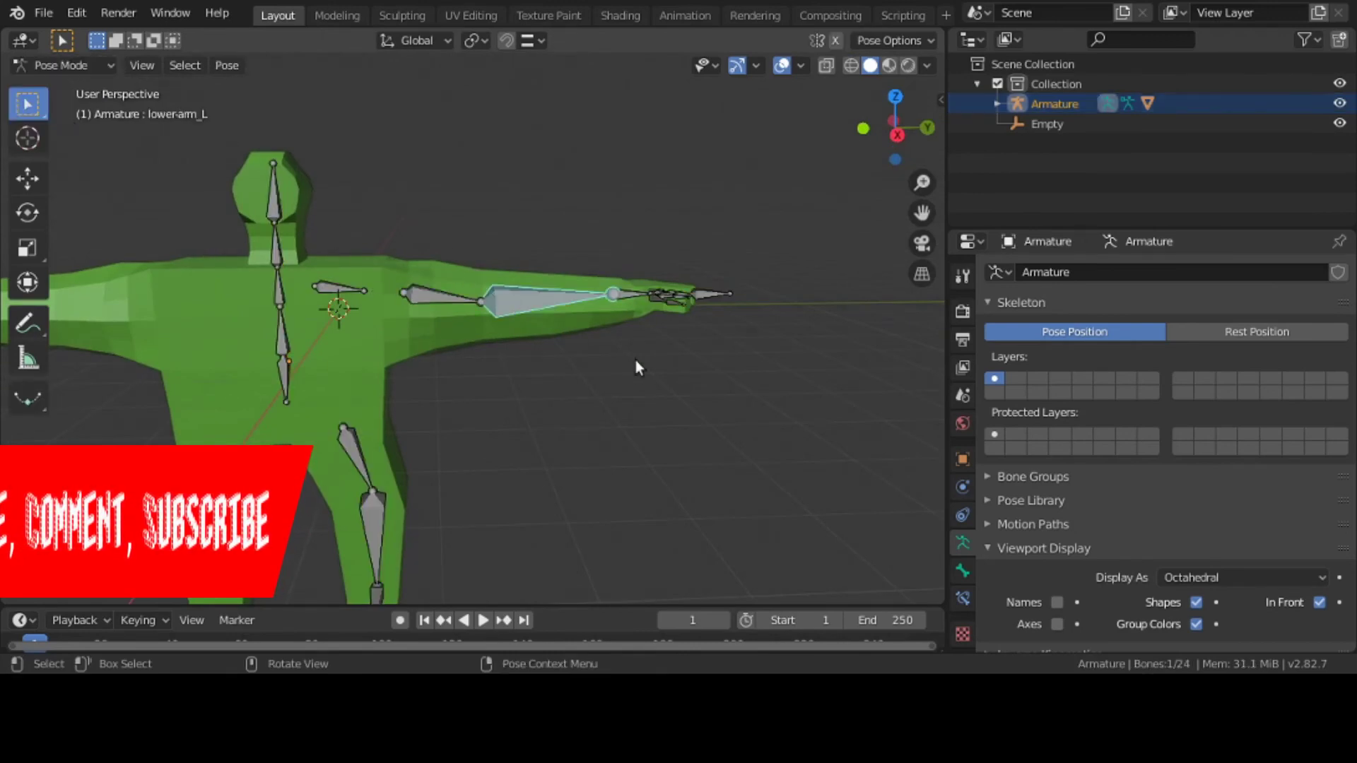
key("r")
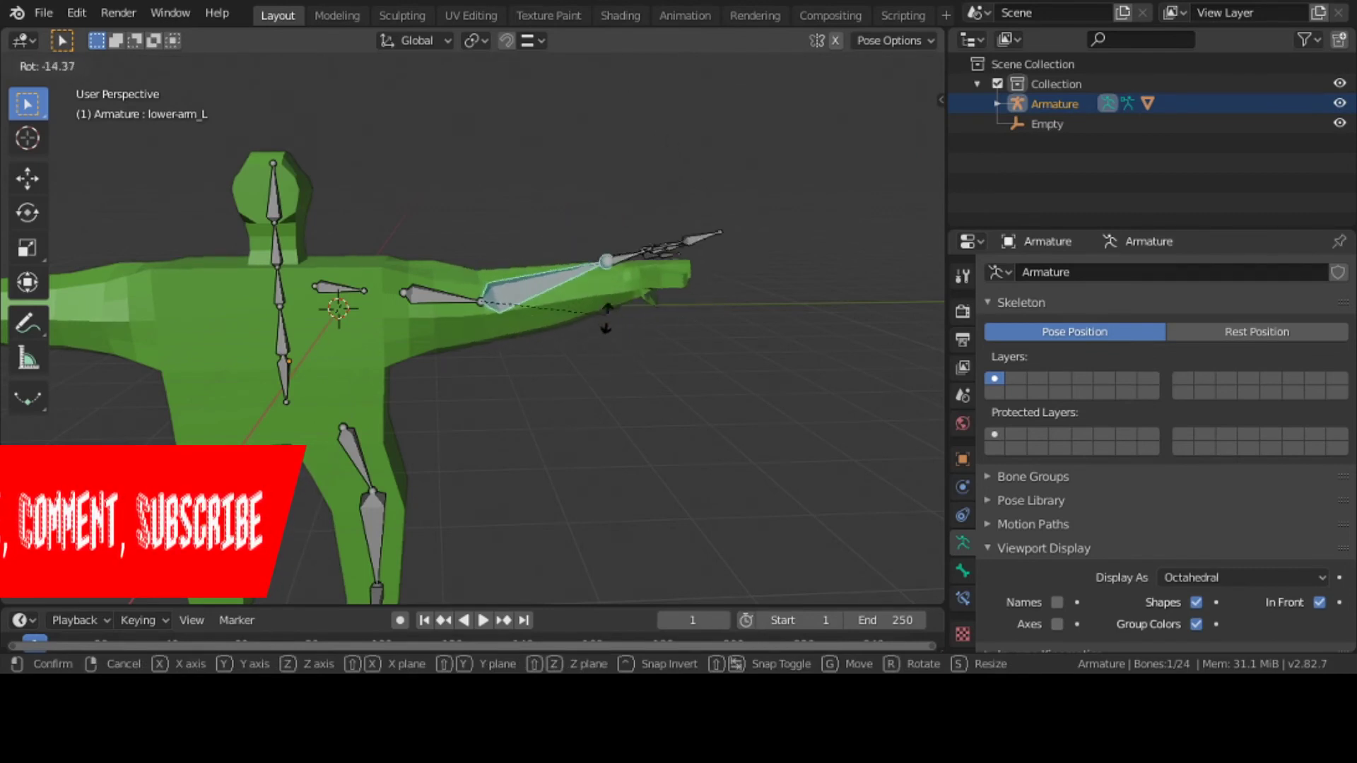
left_click(610, 365)
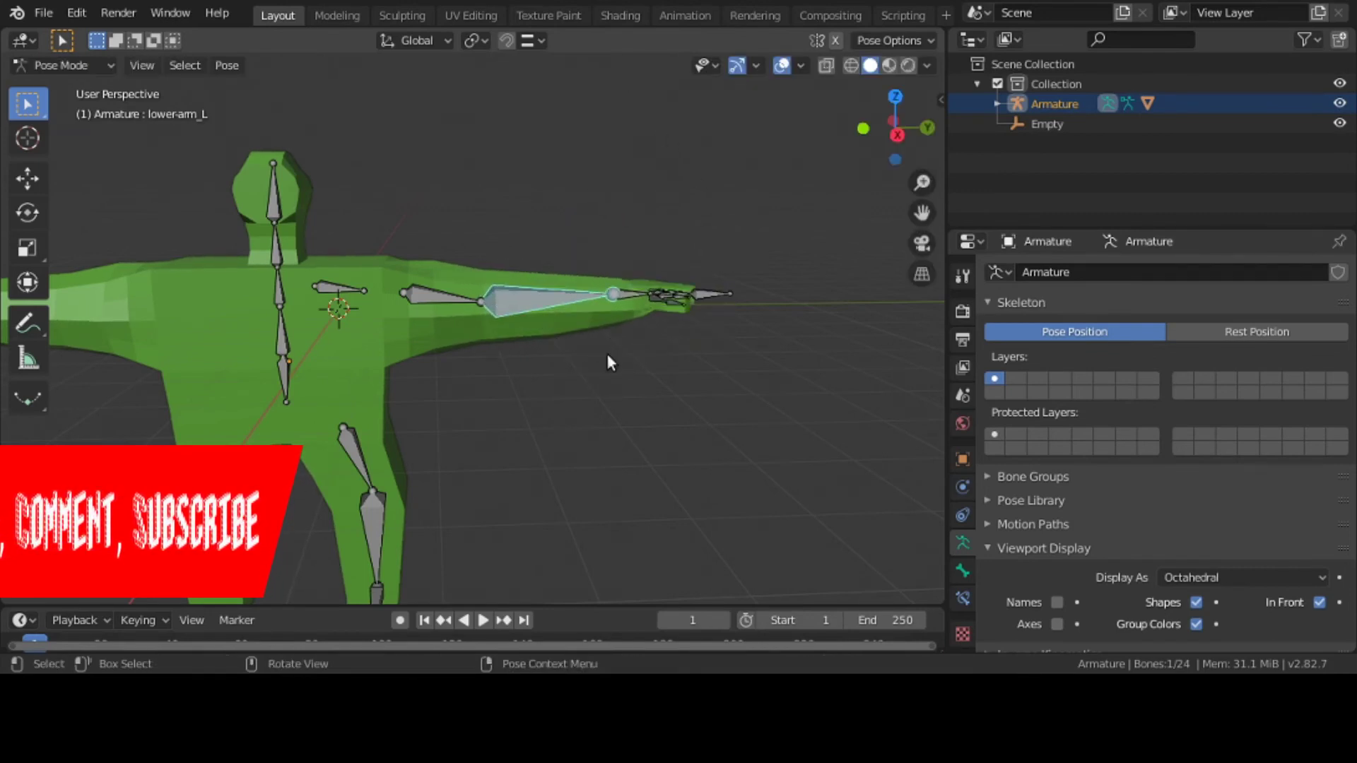
Leave Pose Mode, select the hulk mesh and put it back in Weight Paint mode.
left_click(62, 68)
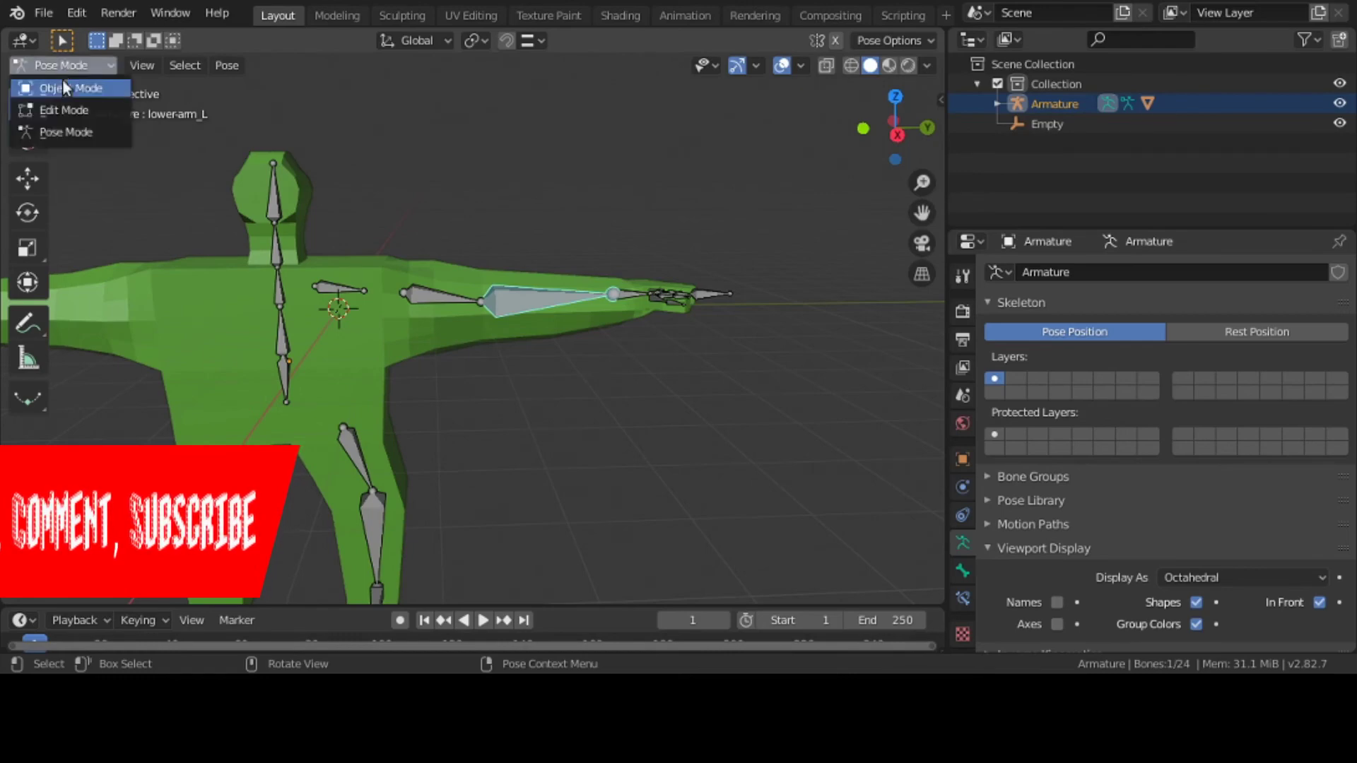
left_click(71, 89)
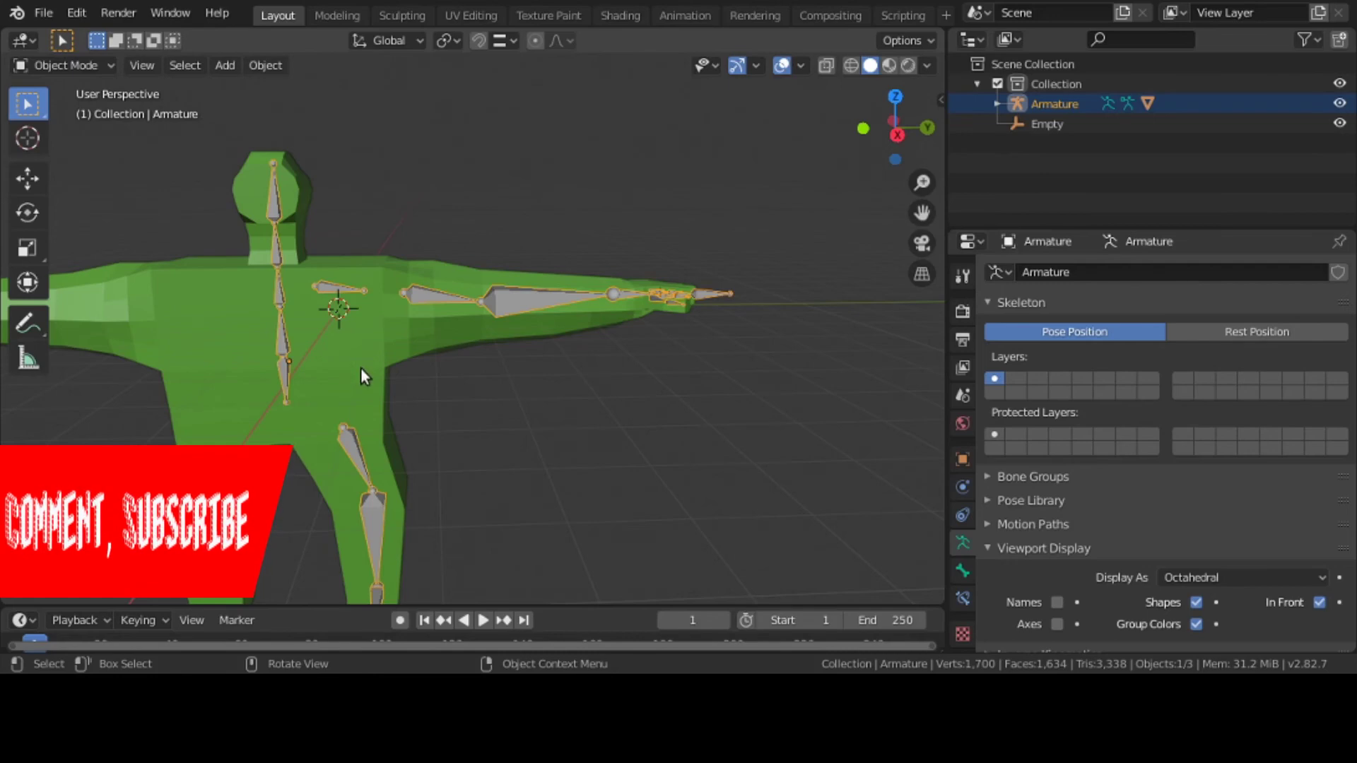
left_click(361, 369)
left_click(52, 67)
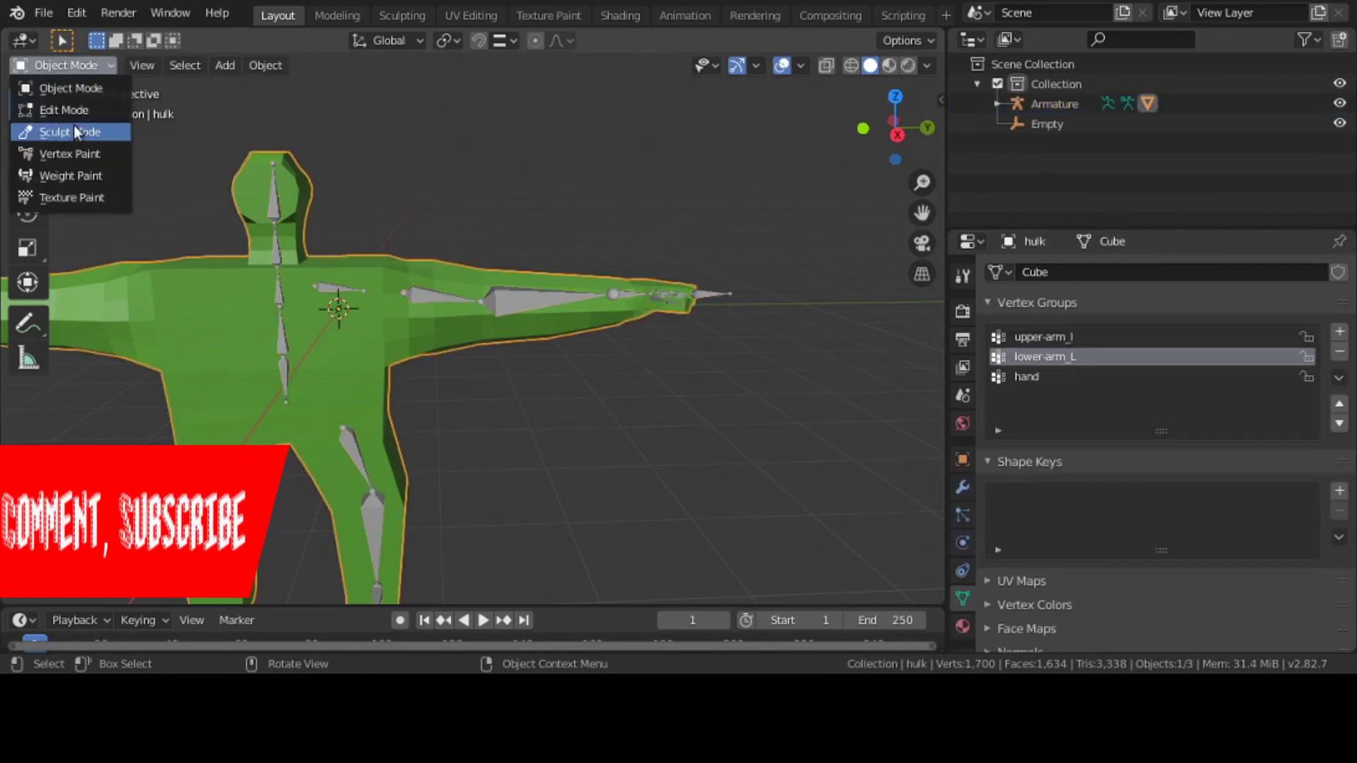
left_click(87, 172)
Touch up the lower-arm_L weights around the left thumb and inspect the arm and leg from the side.
mouse_move(681, 424)
middle_mouse_down()
mouse_move(544, 278)
mouse_move(438, 198)
mouse_move(444, 167)
middle_mouse_up()
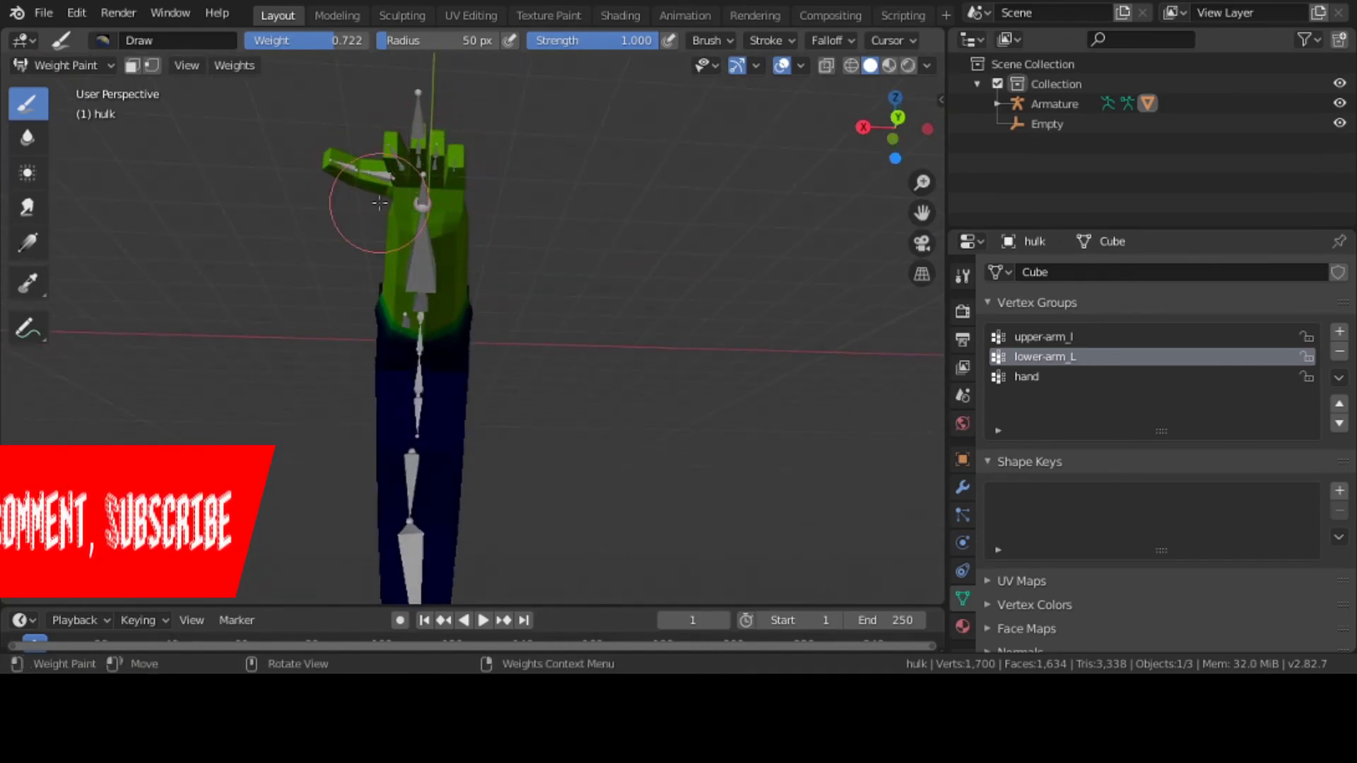
middle_click_drag(379, 203, 358, 379)
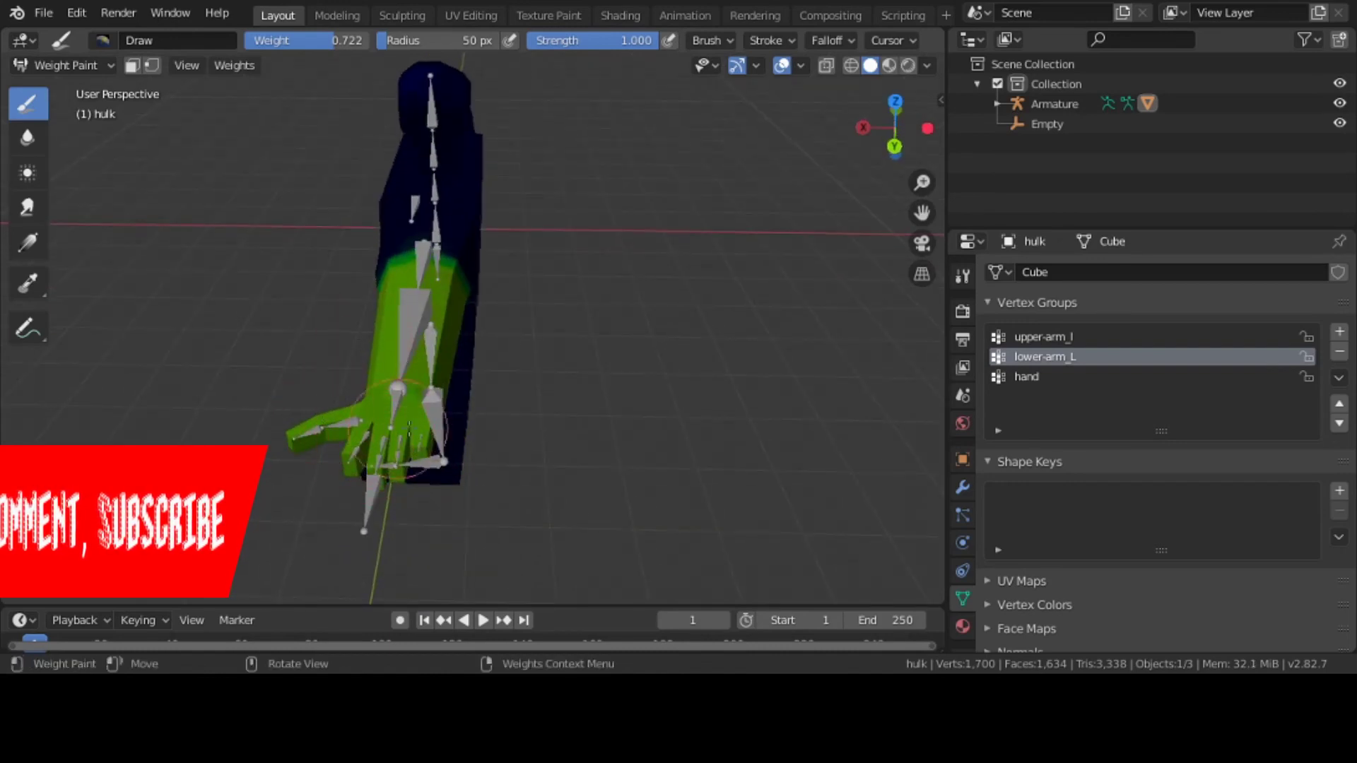
left_click_drag(318, 431, 303, 455)
mouse_move(312, 434)
middle_mouse_down()
mouse_move(279, 294)
mouse_move(297, 388)
mouse_move(313, 373)
mouse_move(327, 393)
middle_mouse_up()
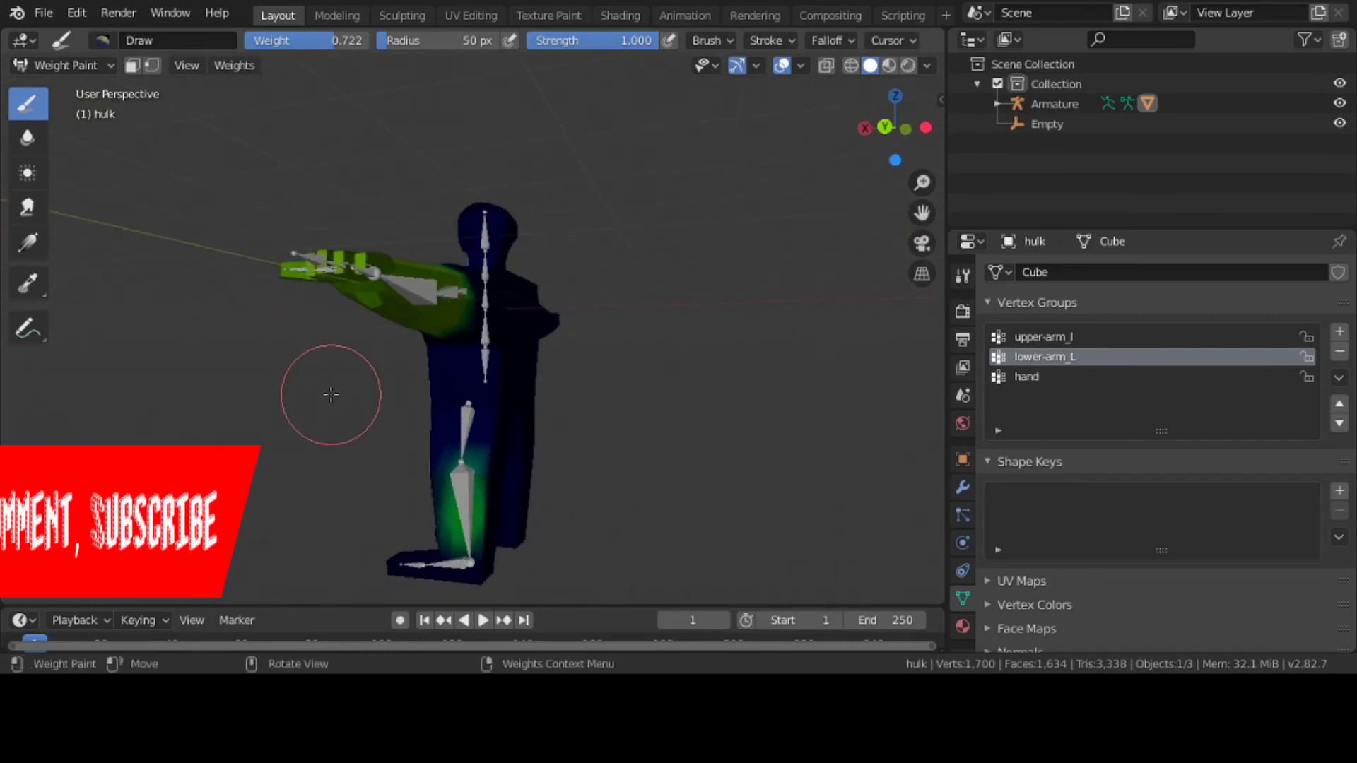
Erase the stray lower-arm_L weights from the left lower leg with the Subtract brush, and switch back to the Draw brush.
key("n")
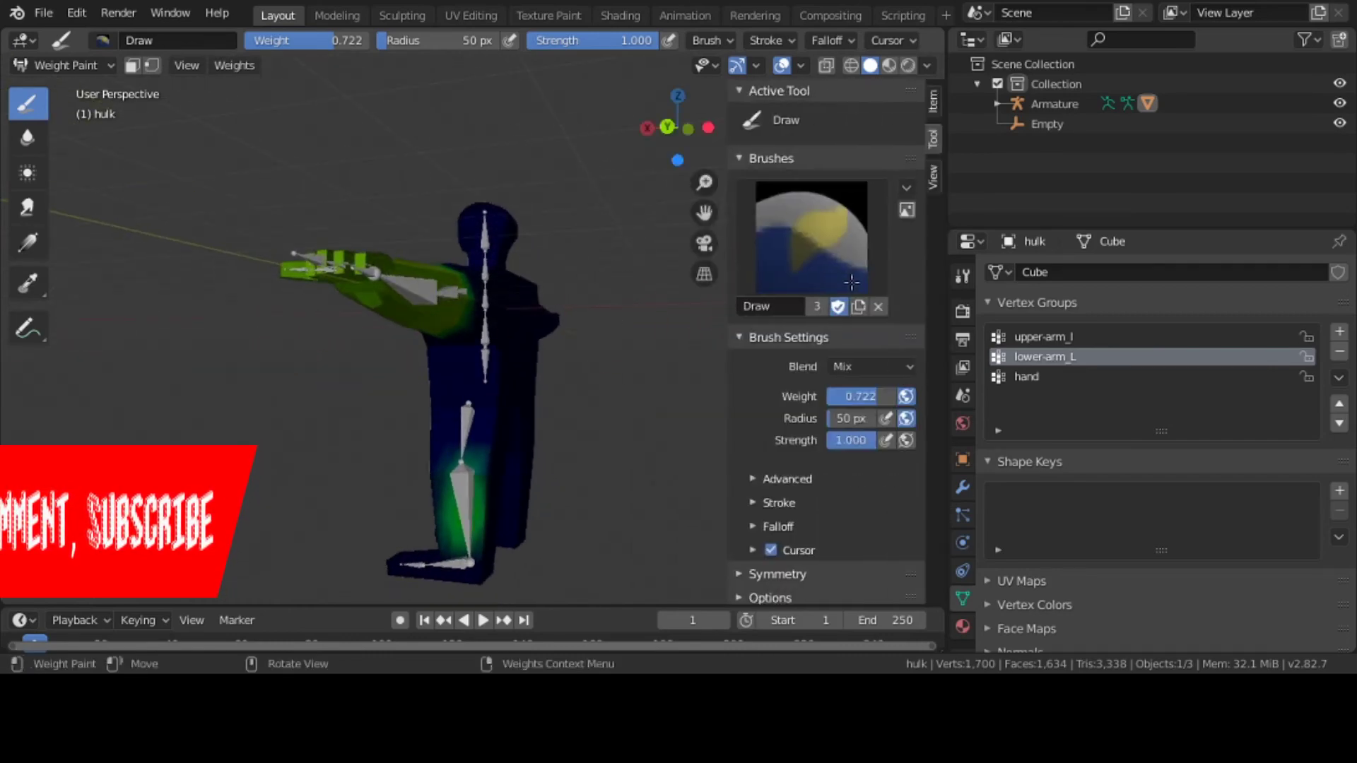
left_click(855, 257)
left_click(764, 350)
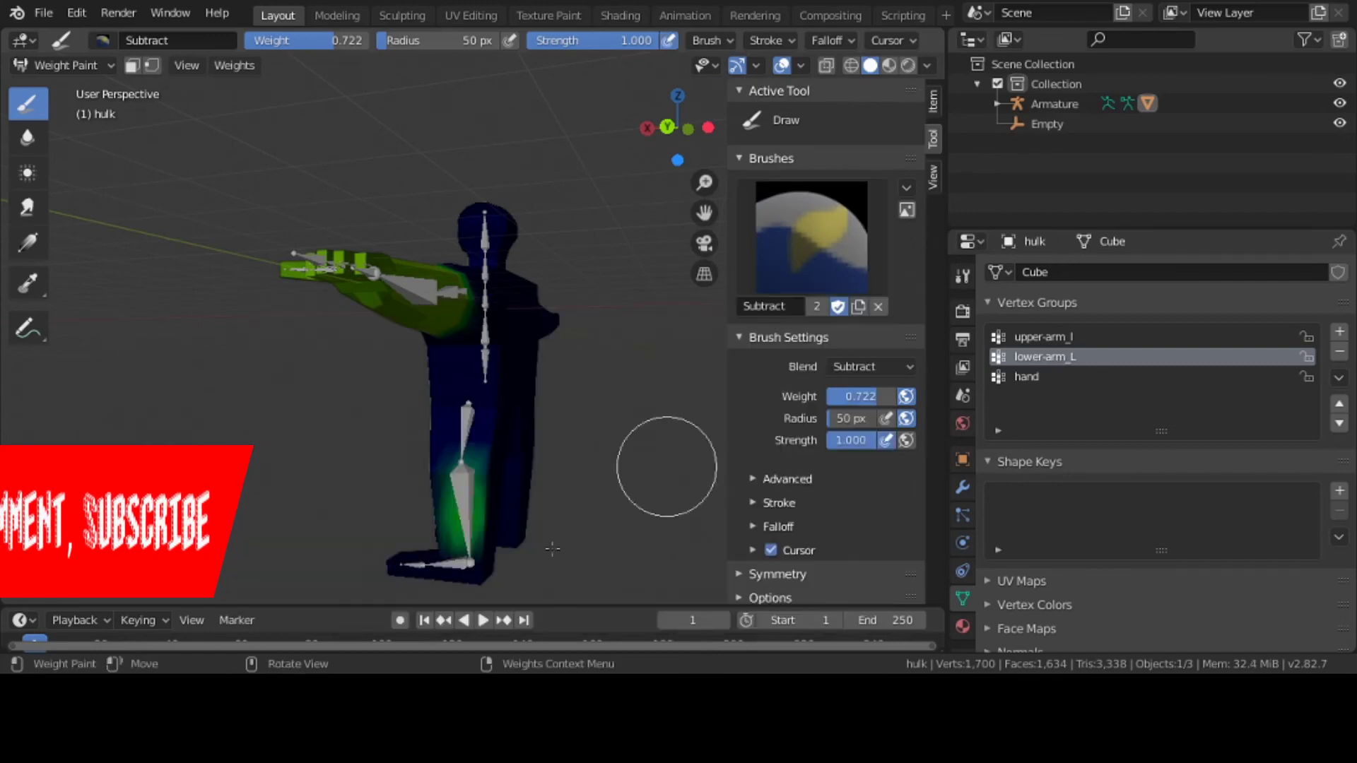
left_click_drag(436, 539, 459, 484)
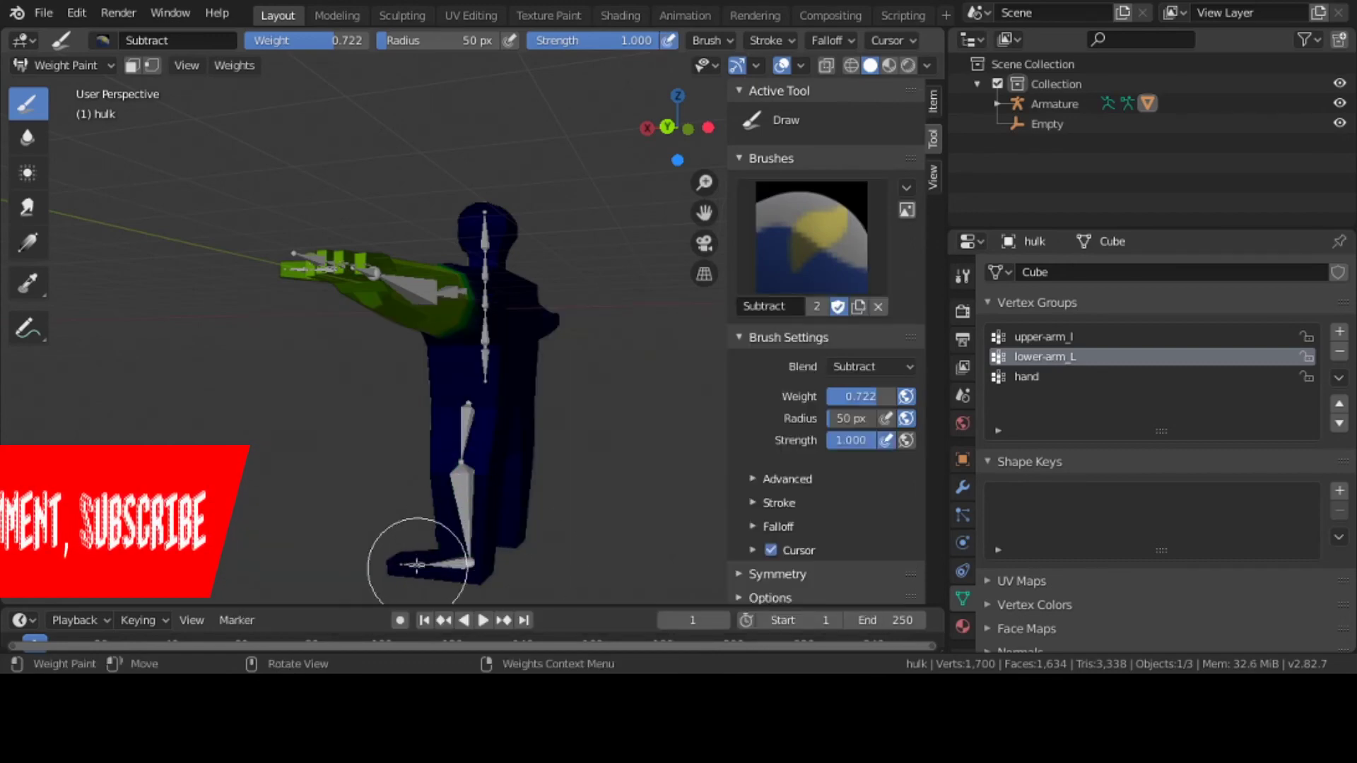
left_click(782, 269)
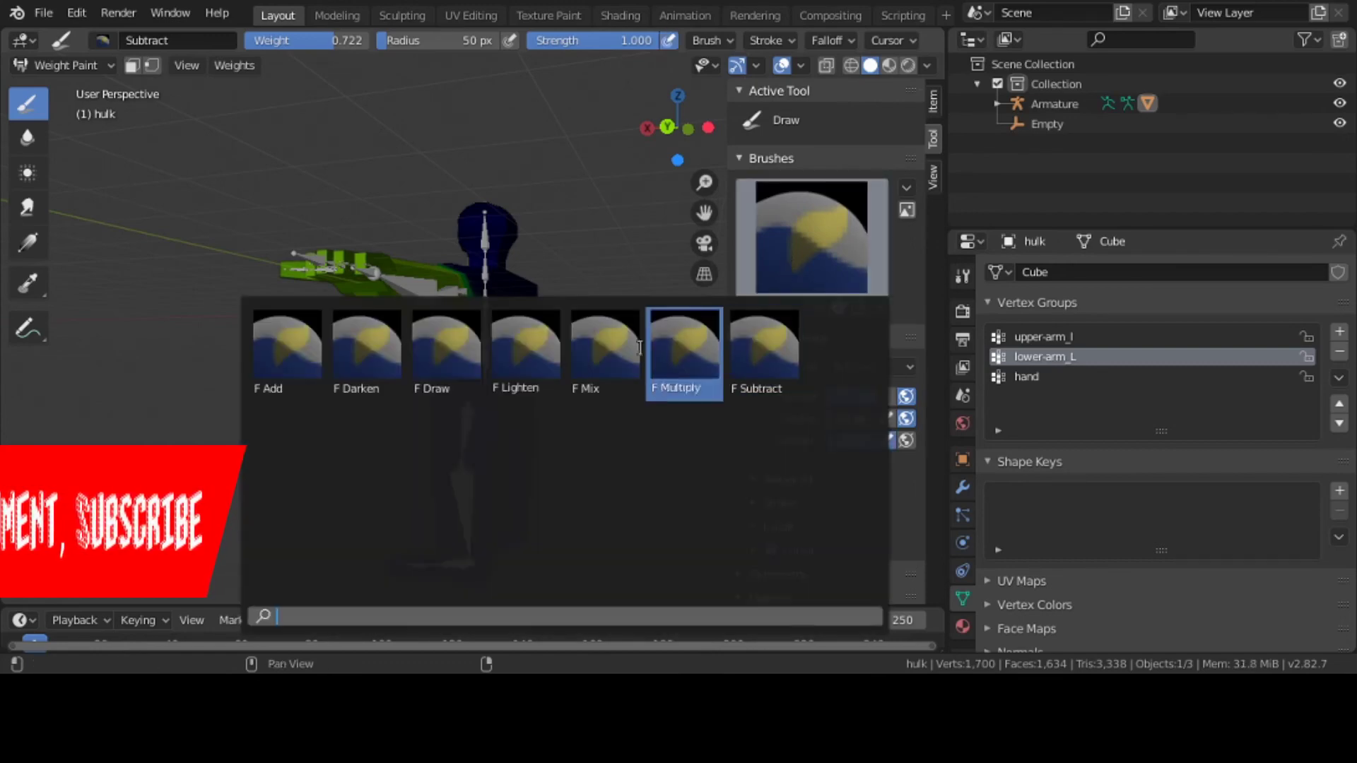
left_click(441, 364)
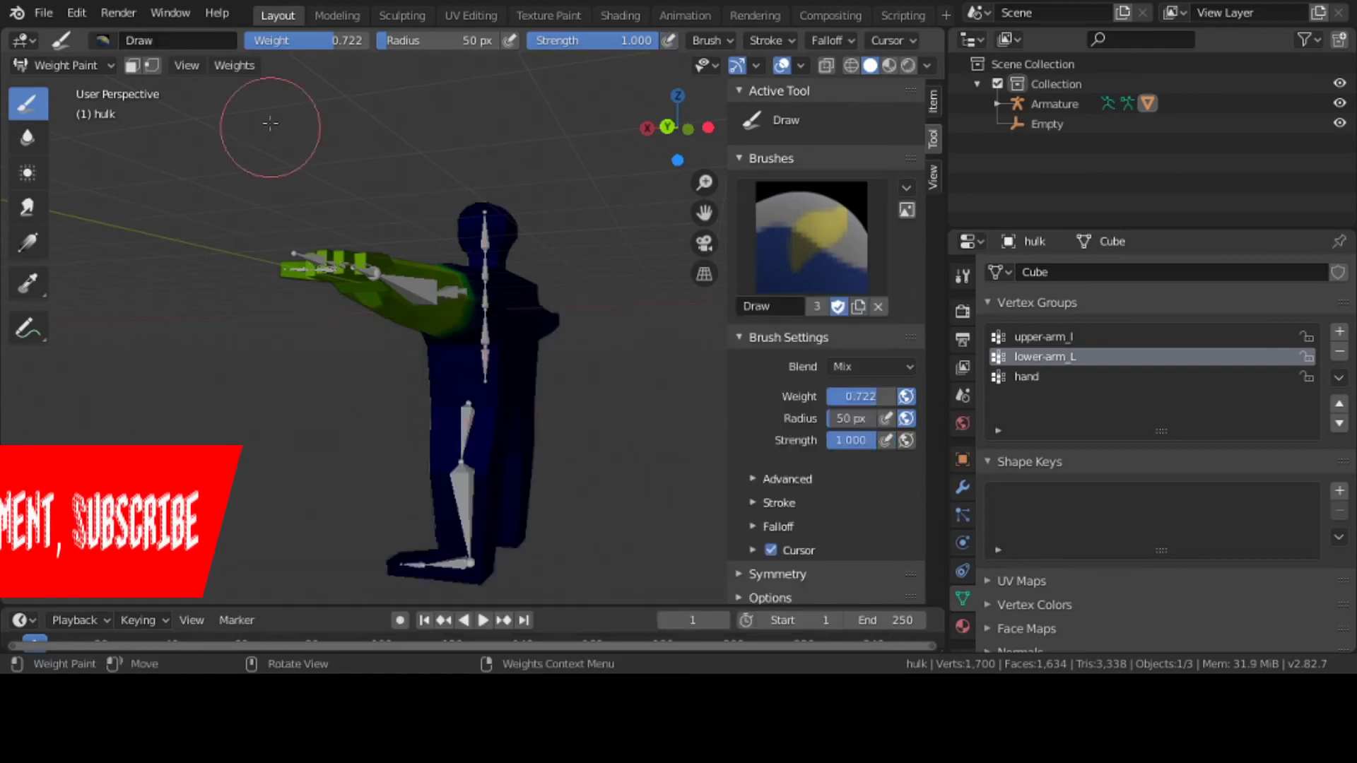
Exit Weight Paint to Object Mode, select the armature and switch it to Pose Mode.
left_click(67, 62)
left_click(65, 87)
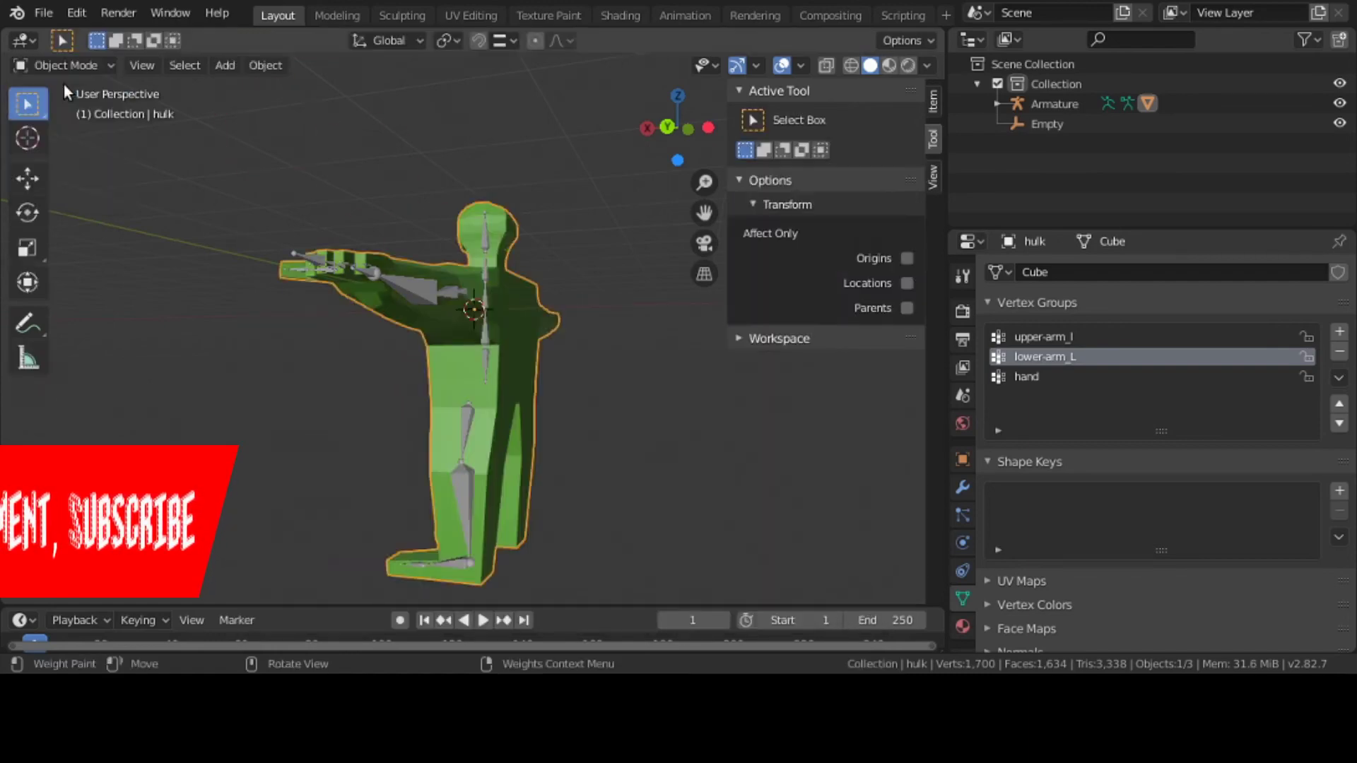
middle_click_drag(221, 162, 499, 274)
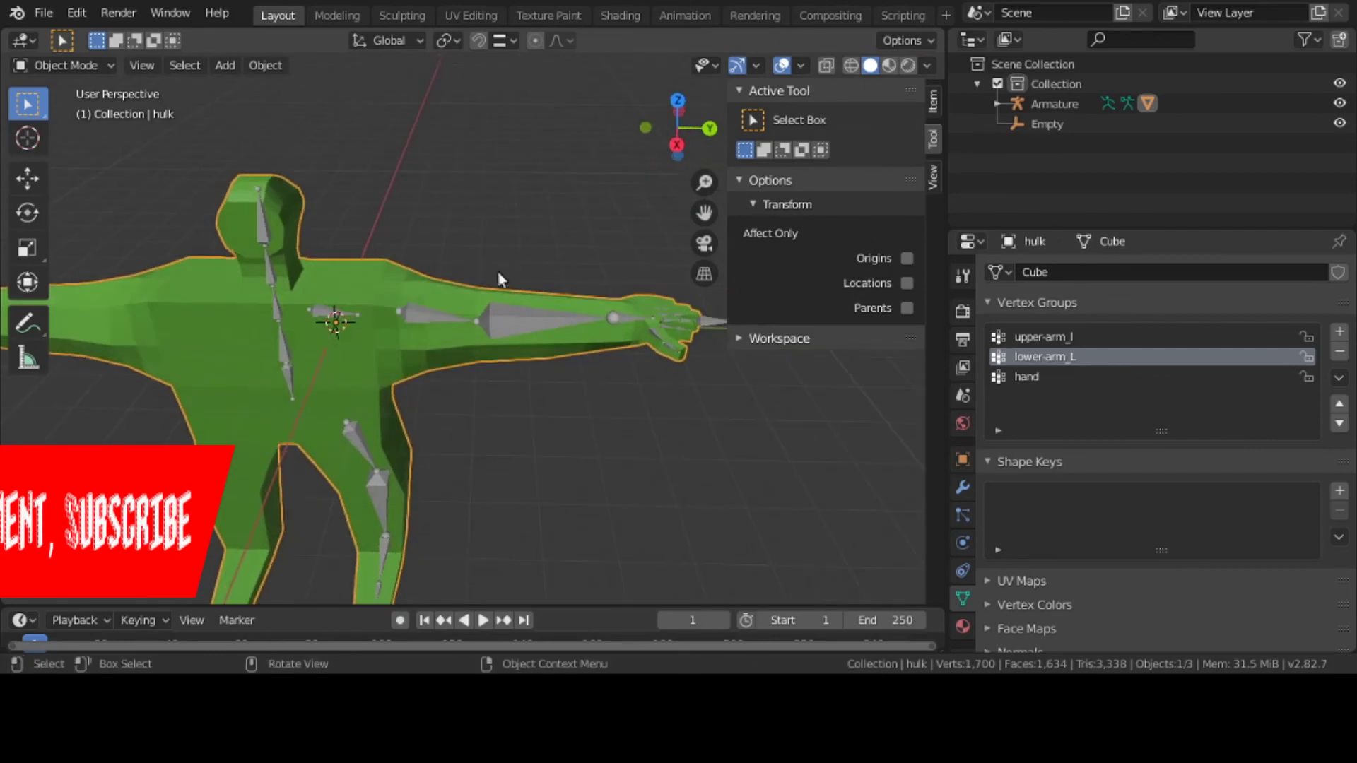
left_click(520, 318)
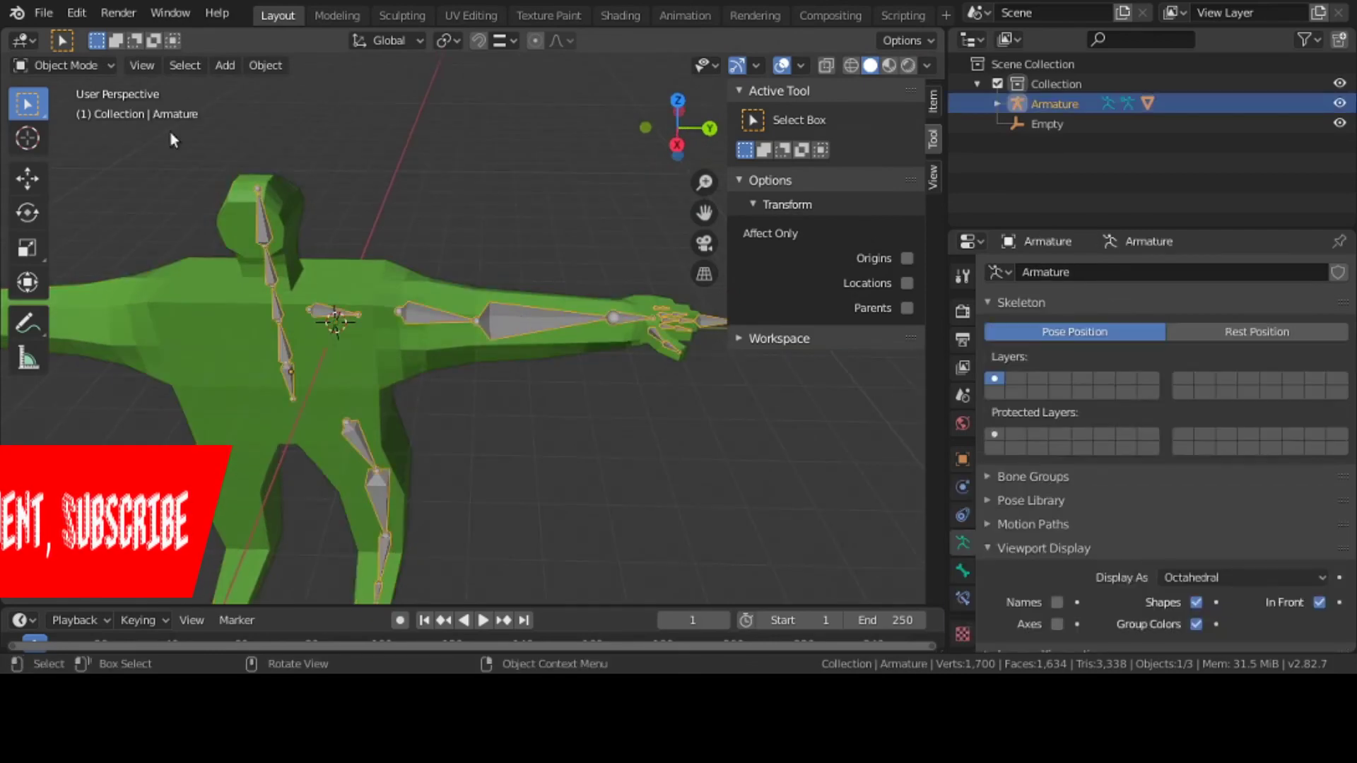
left_click(87, 60)
left_click(83, 133)
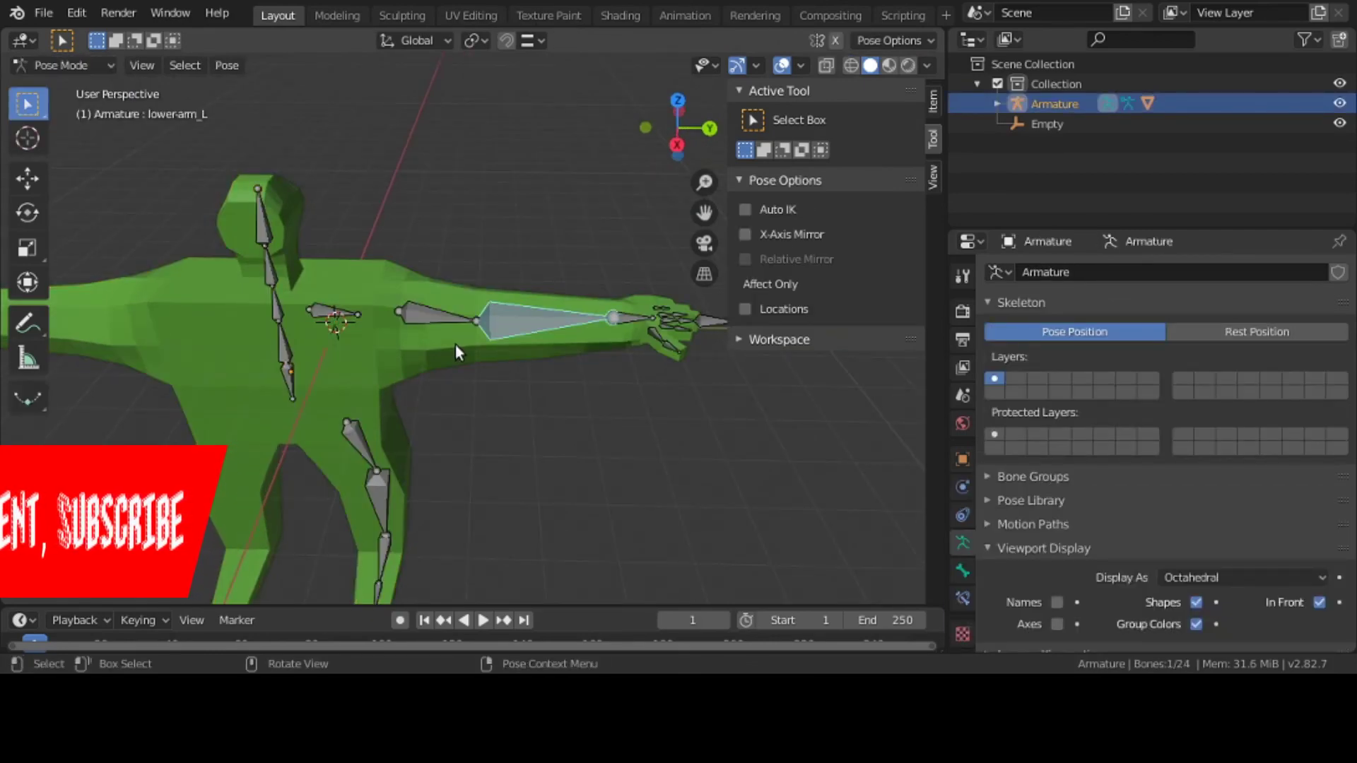
Test the repainted forearm and hand by rotating the lower-arm_L bone upward about 51°, cancelling the rotation.
middle_click_drag(455, 345, 452, 325)
key("r")
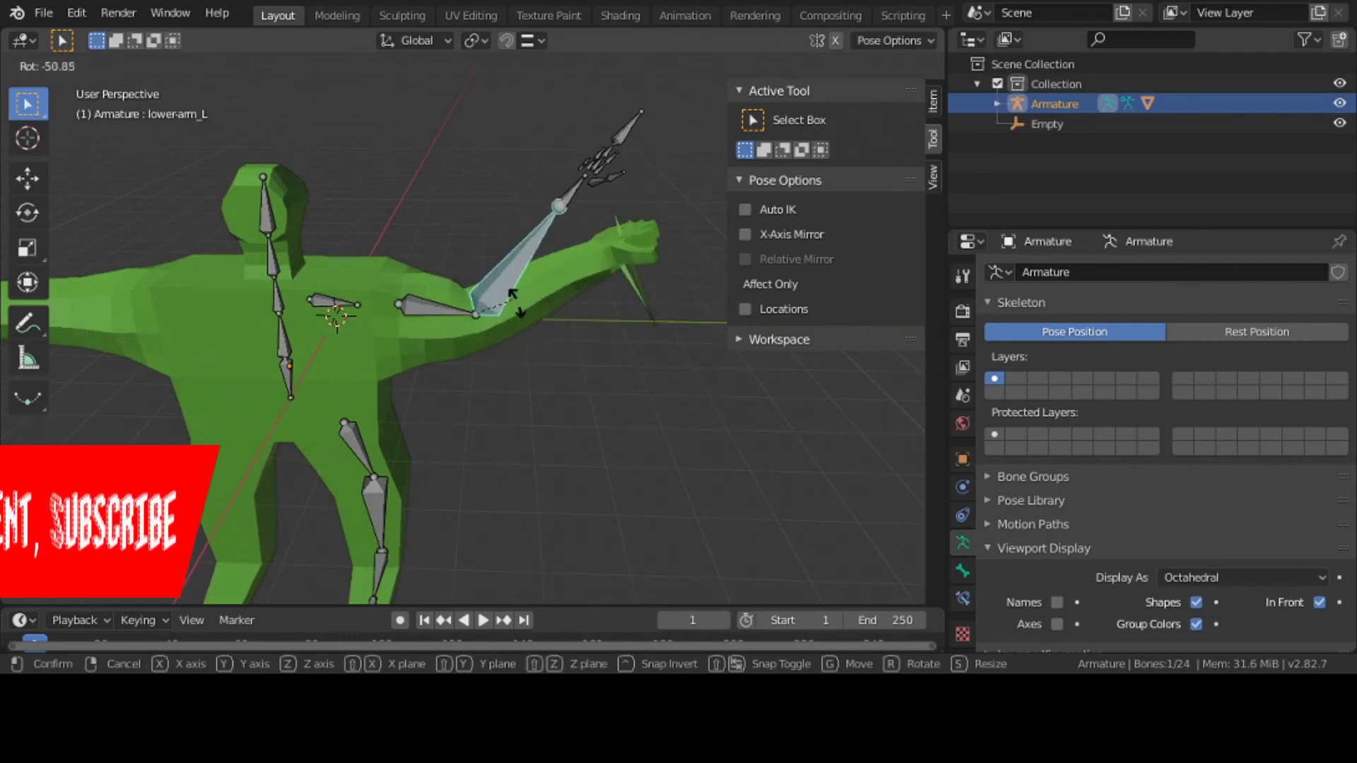
key("Escape")
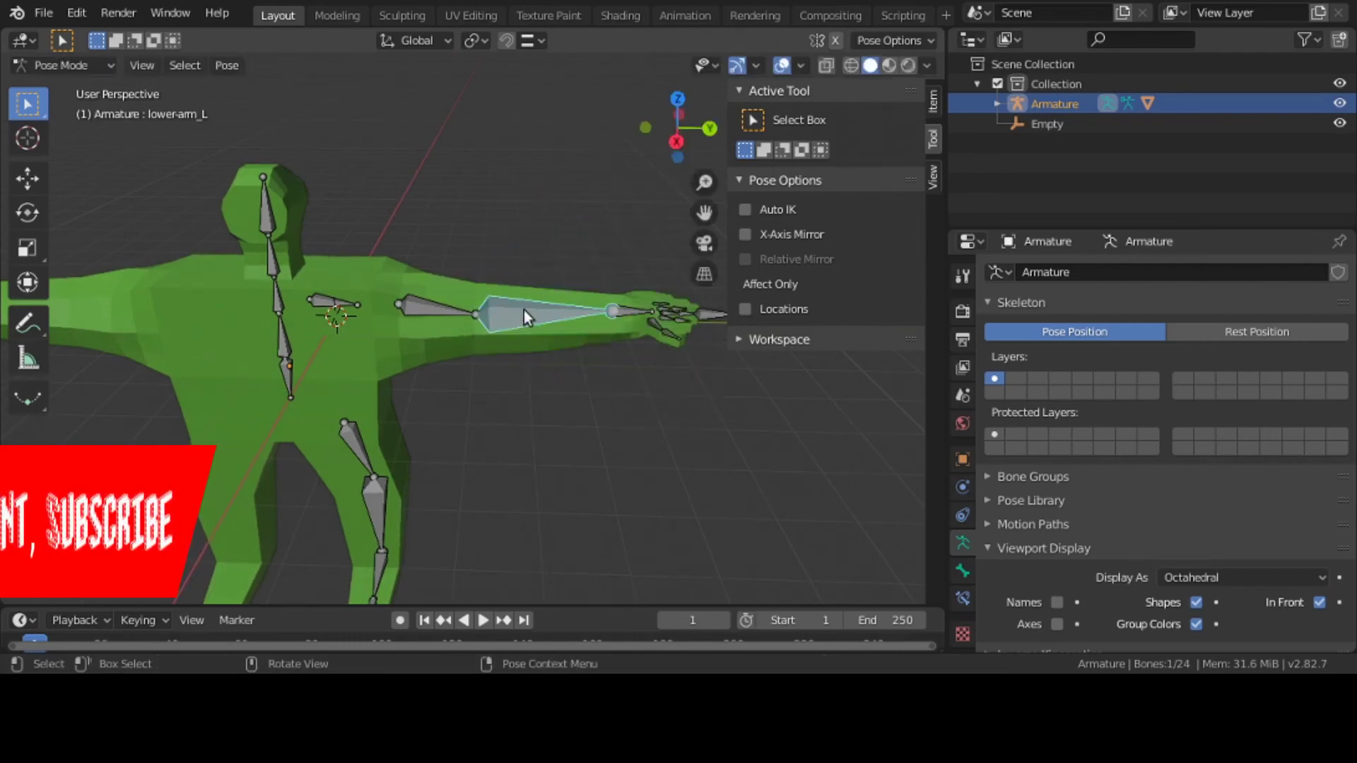
Leave Pose Mode for Object Mode, select the hulk mesh and switch it to Weight Paint mode.
left_click(59, 65)
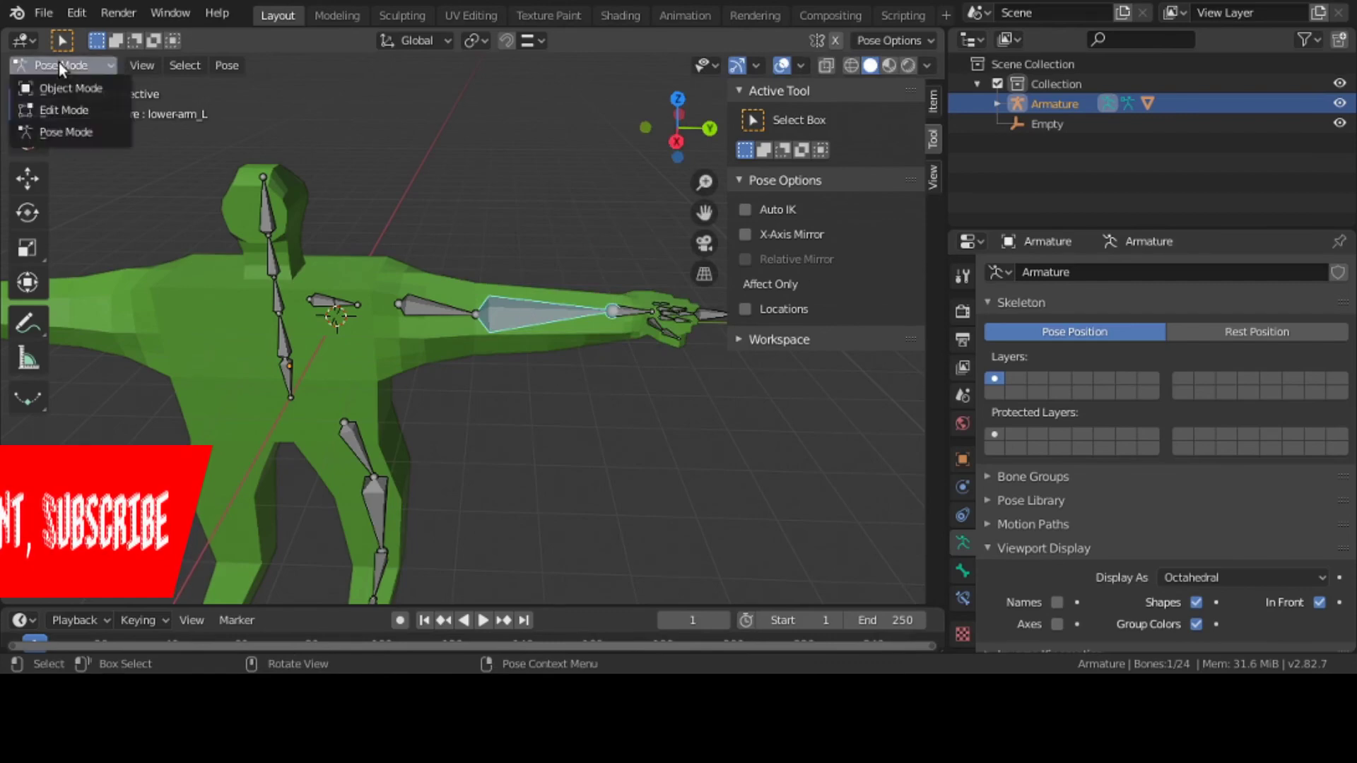
left_click(56, 122)
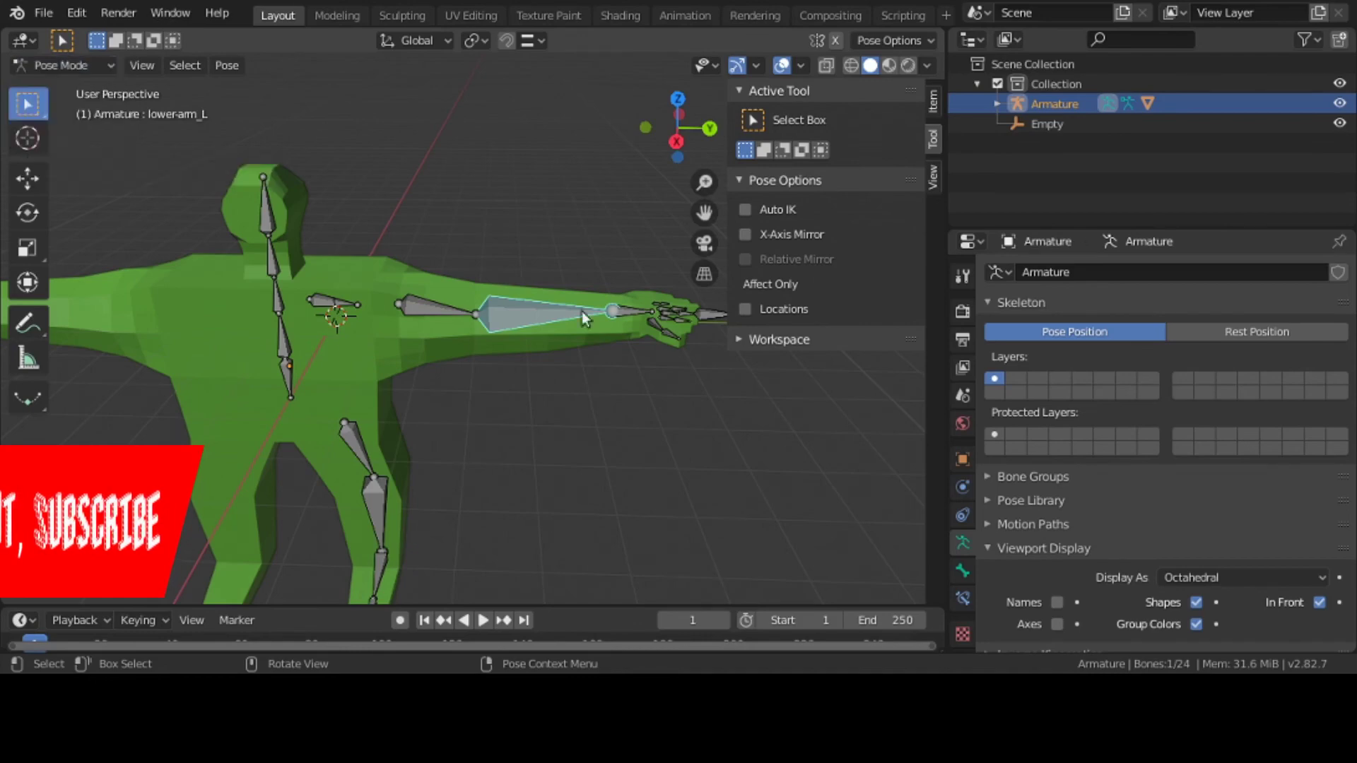
left_click(75, 66)
left_click(75, 87)
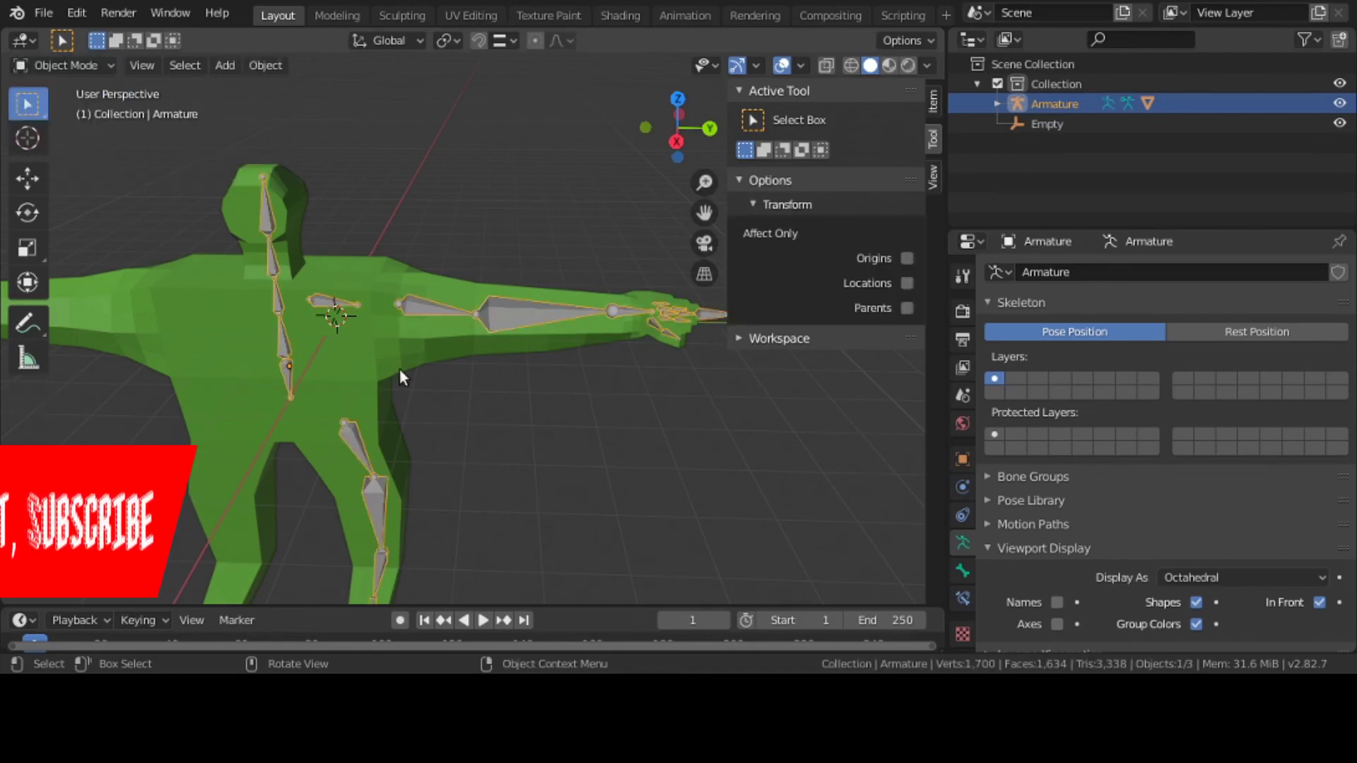
left_click(377, 368)
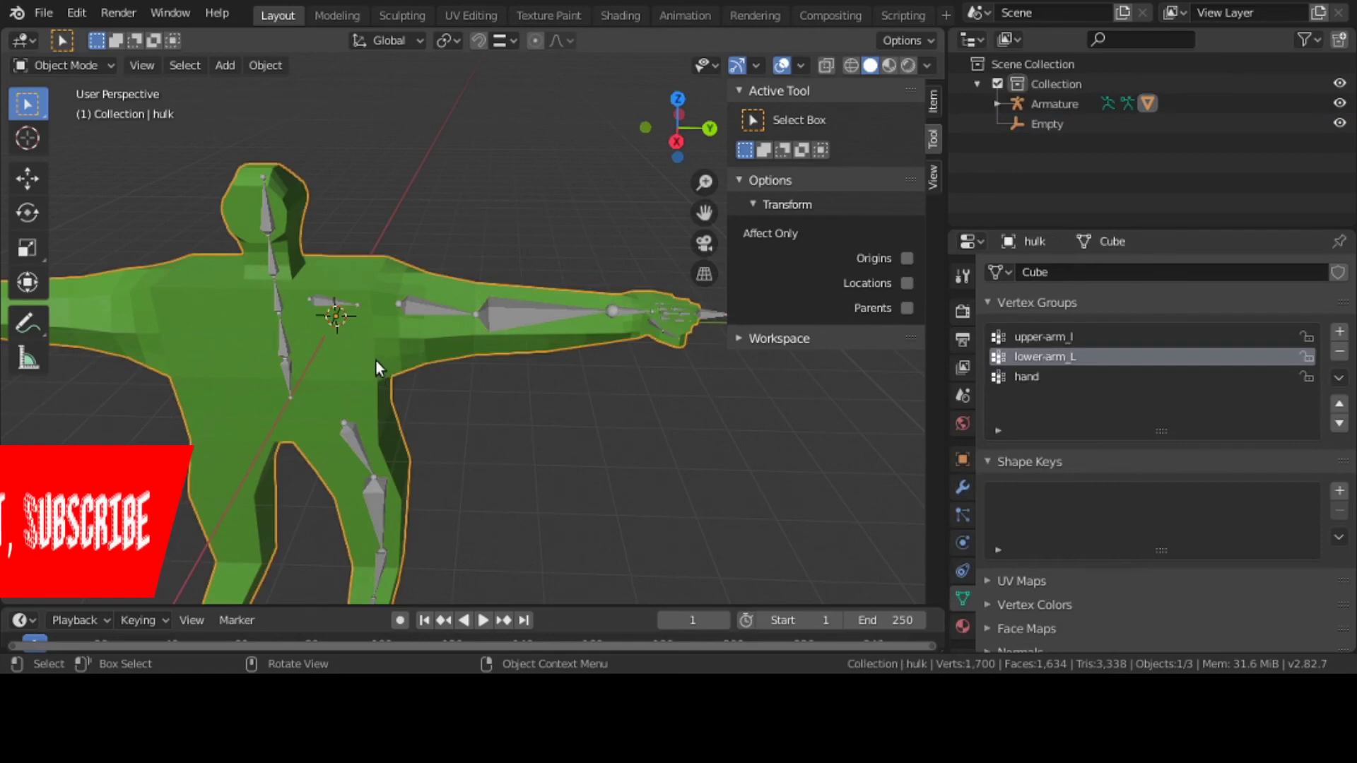
left_click(82, 68)
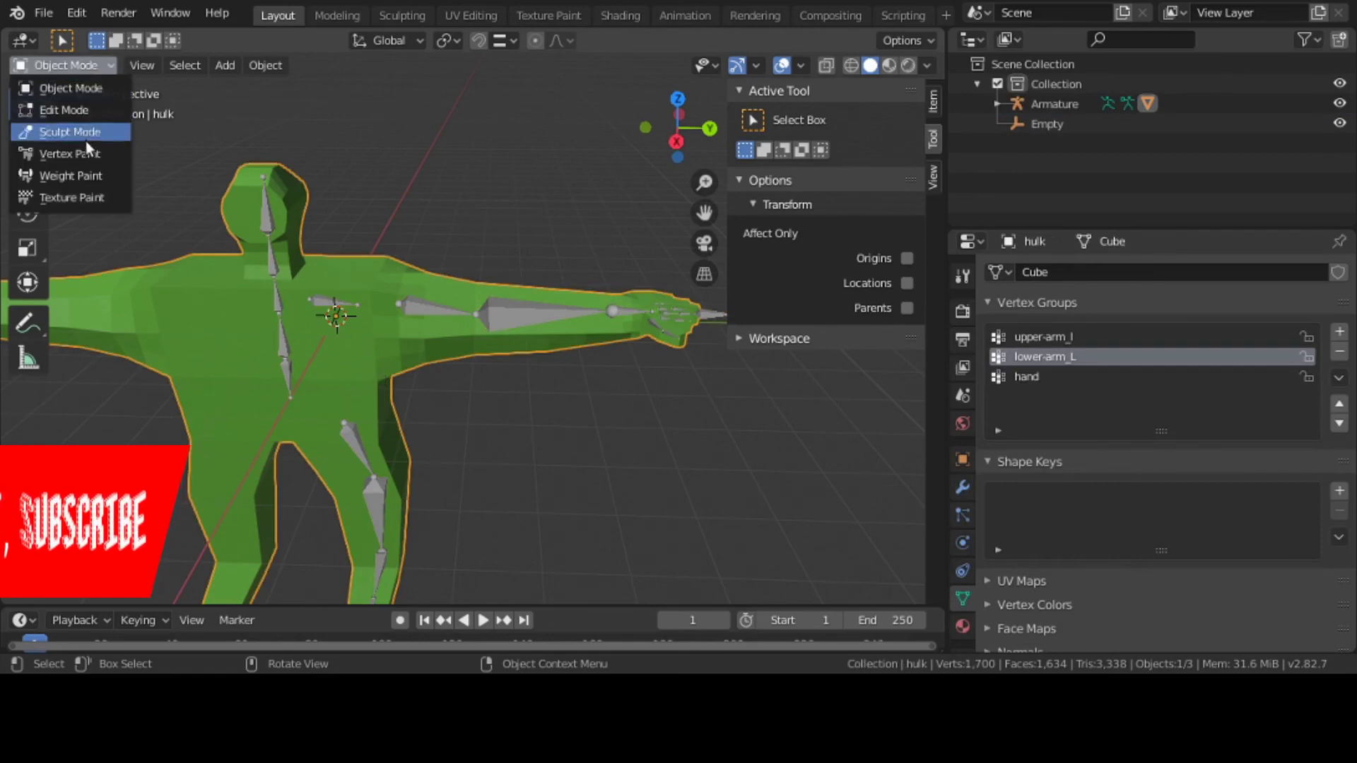
left_click(88, 173)
Strengthen the lower-arm_L weights over the left palm, thumb and fingers using the Add brush at weight 0.722.
middle_click_drag(622, 395, 445, 184)
middle_click_drag(404, 251, 443, 355)
scroll(411, 197, "down", 3)
scroll(411, 197, "up", 3)
scroll(412, 225, "down", 2)
scroll(443, 356, "up", 2)
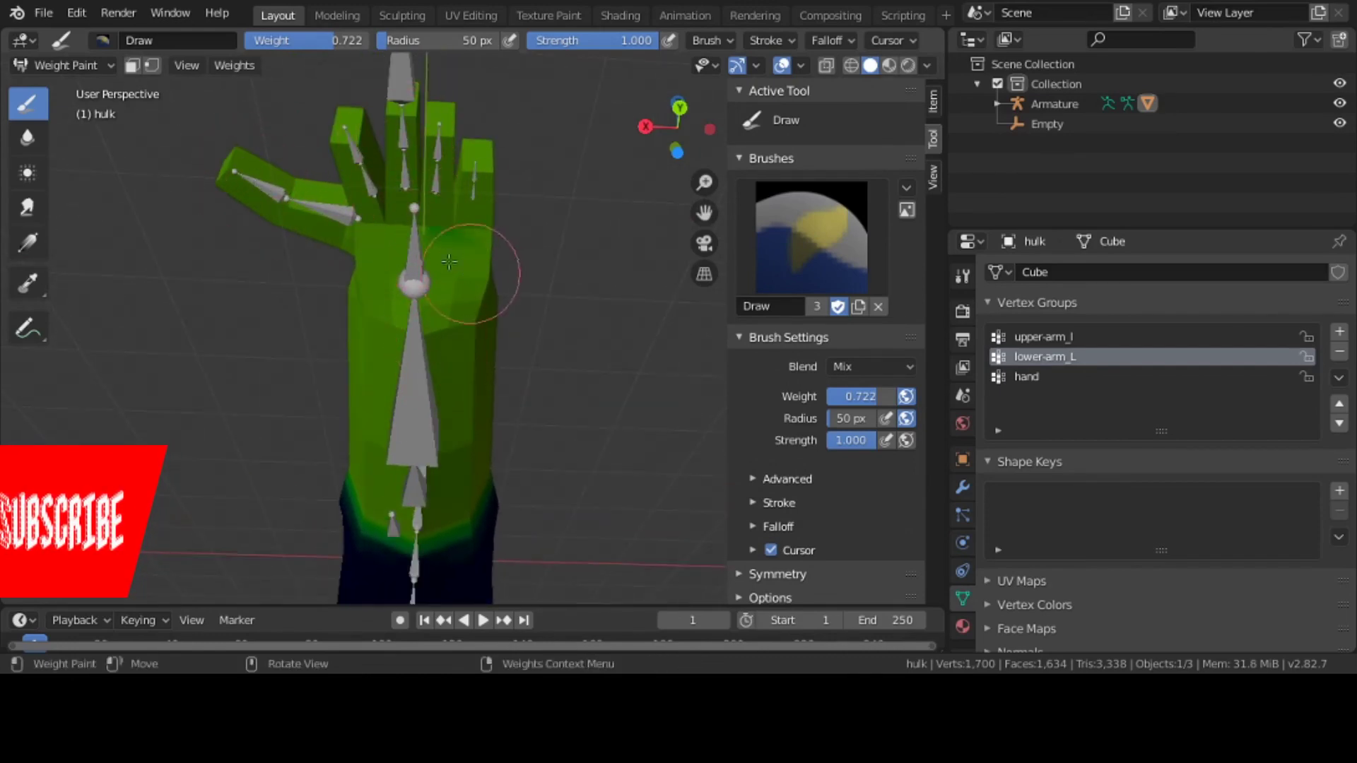
left_click(805, 248)
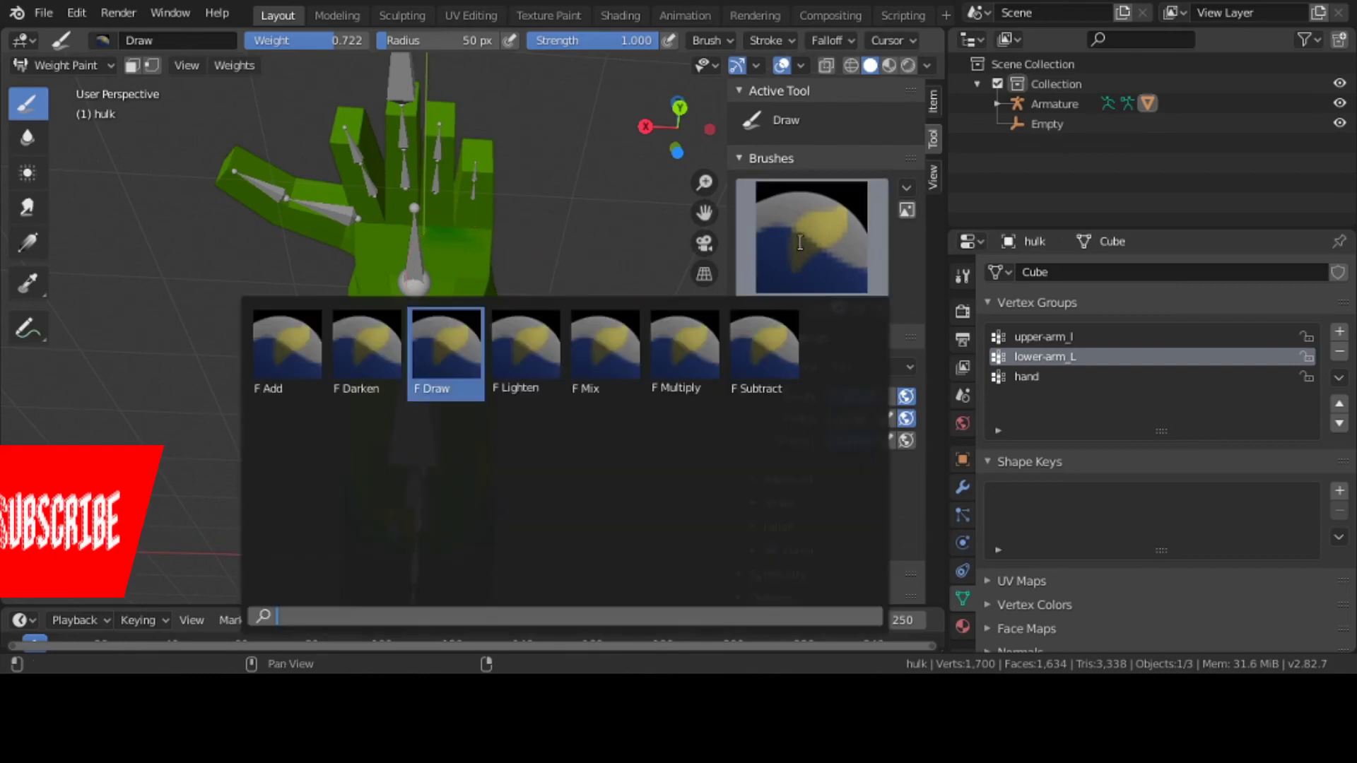
left_click(286, 346)
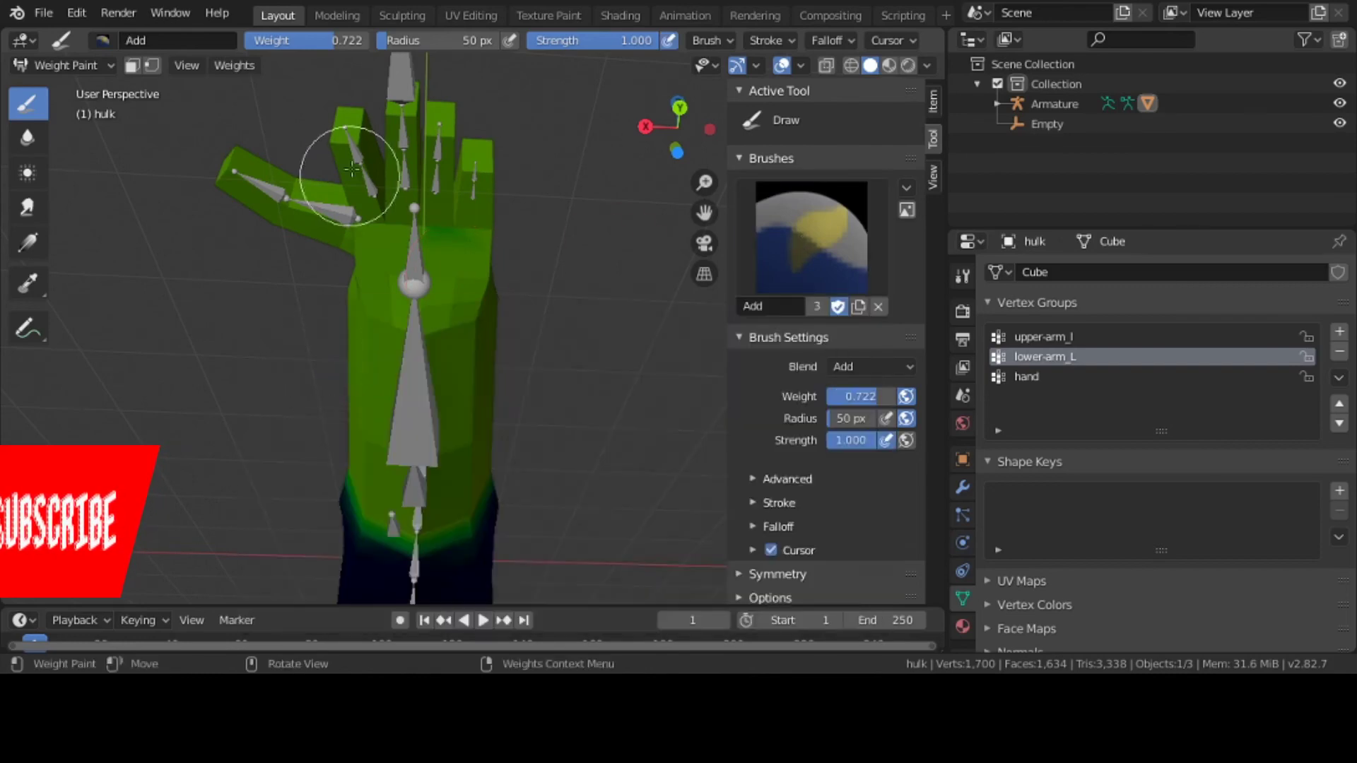
mouse_move(348, 170)
left_mouse_down()
mouse_move(297, 191)
mouse_move(307, 209)
mouse_move(432, 132)
mouse_move(418, 196)
mouse_move(474, 216)
mouse_move(394, 121)
mouse_move(346, 205)
mouse_move(257, 172)
mouse_move(456, 197)
mouse_move(409, 136)
mouse_move(448, 121)
mouse_move(384, 170)
mouse_move(469, 218)
mouse_move(454, 306)
mouse_move(314, 241)
left_mouse_up()
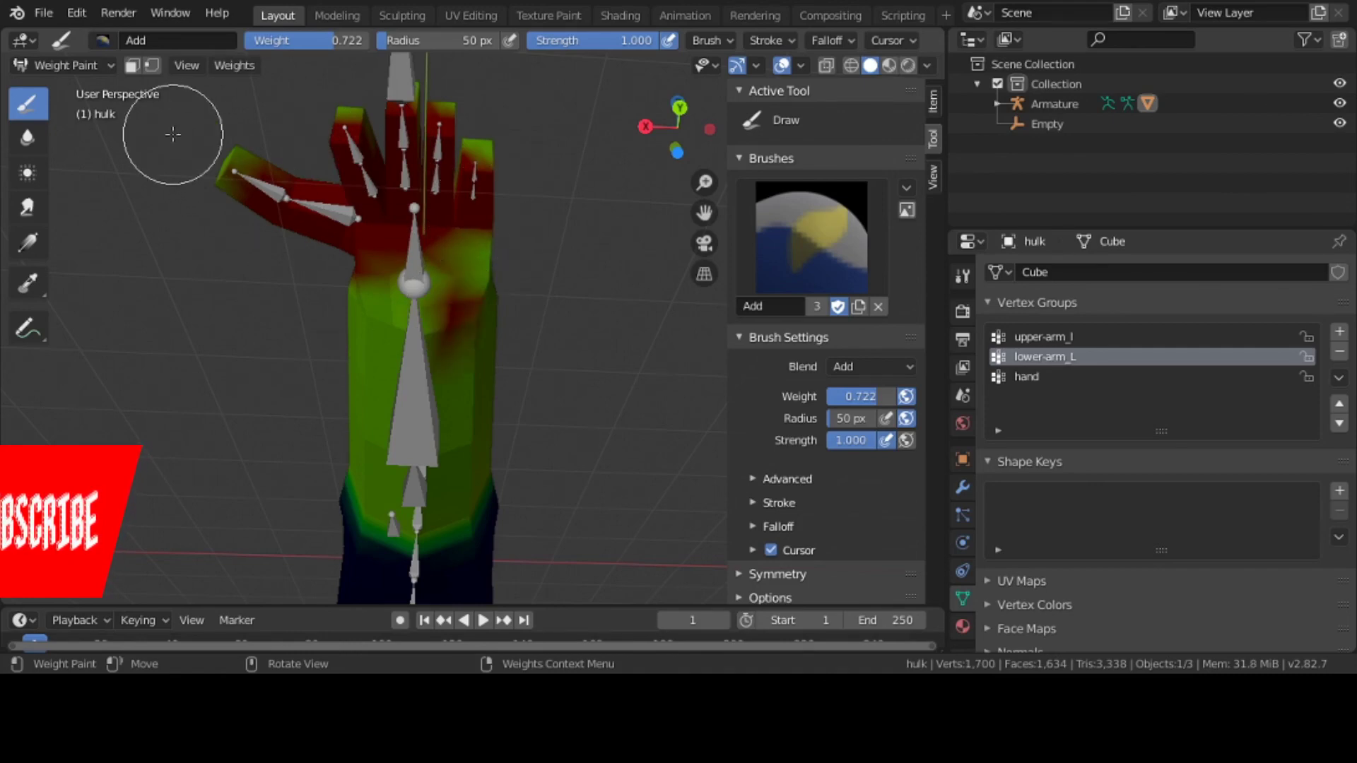
Exit Weight Paint to Object Mode, select the armature and put it back into Pose Mode.
left_click(48, 66)
left_click(51, 84)
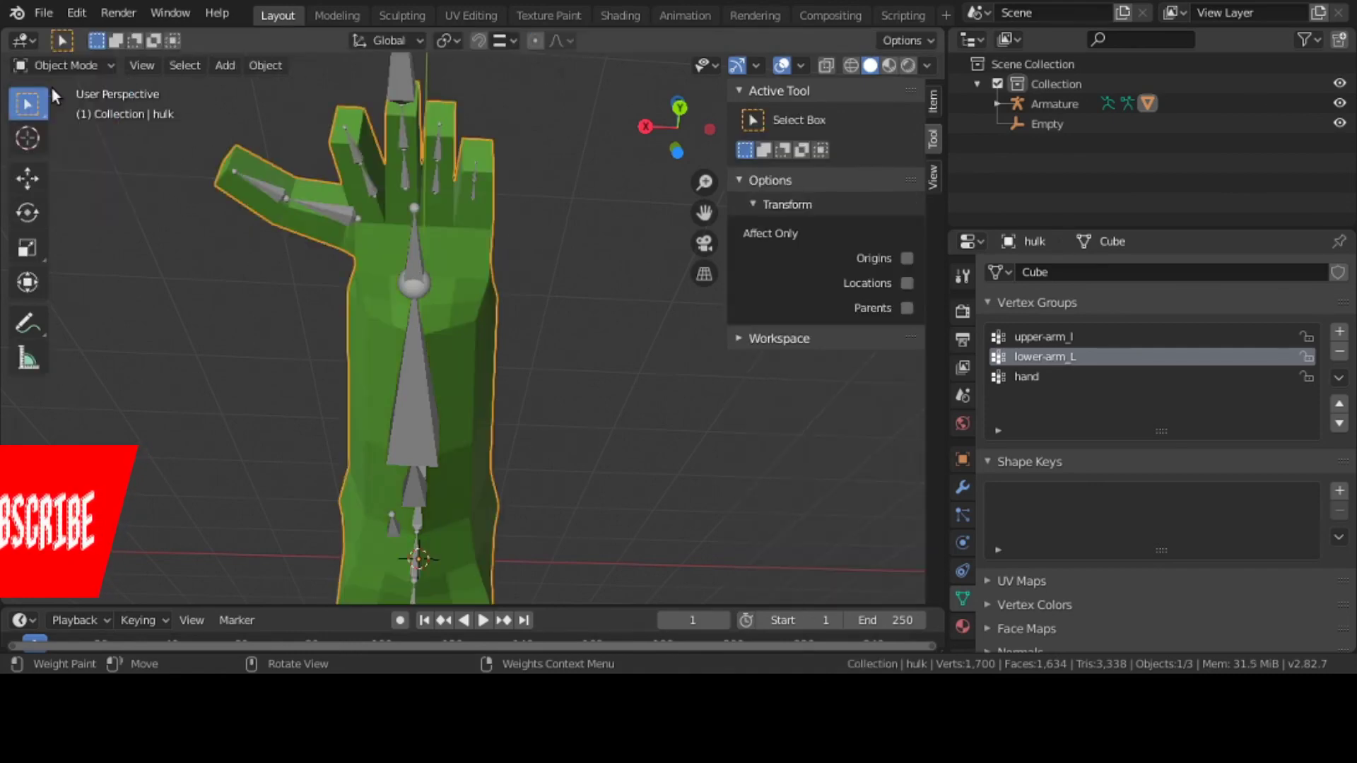
mouse_move(171, 163)
middle_mouse_down()
mouse_move(308, 325)
mouse_move(388, 311)
middle_mouse_up()
scroll(386, 318, "down", 1)
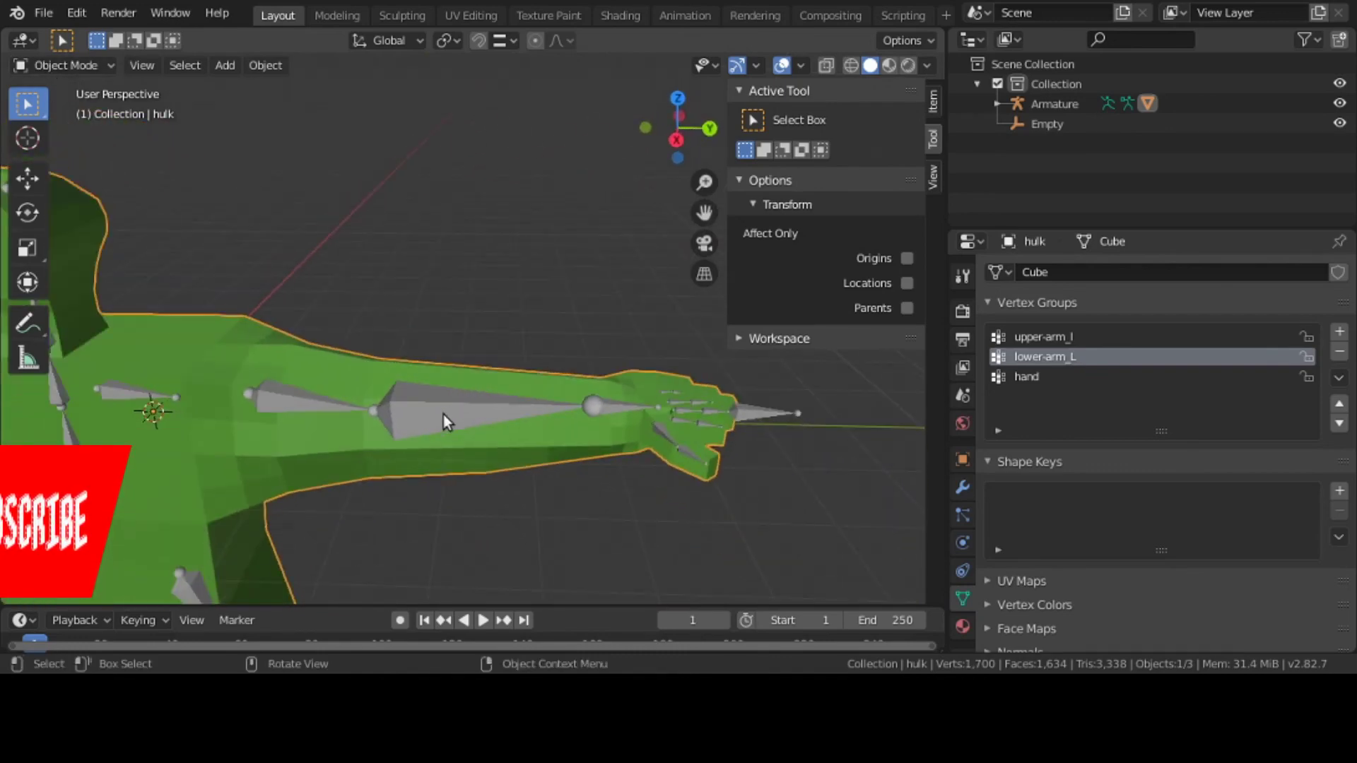
left_click(409, 388)
left_click(83, 72)
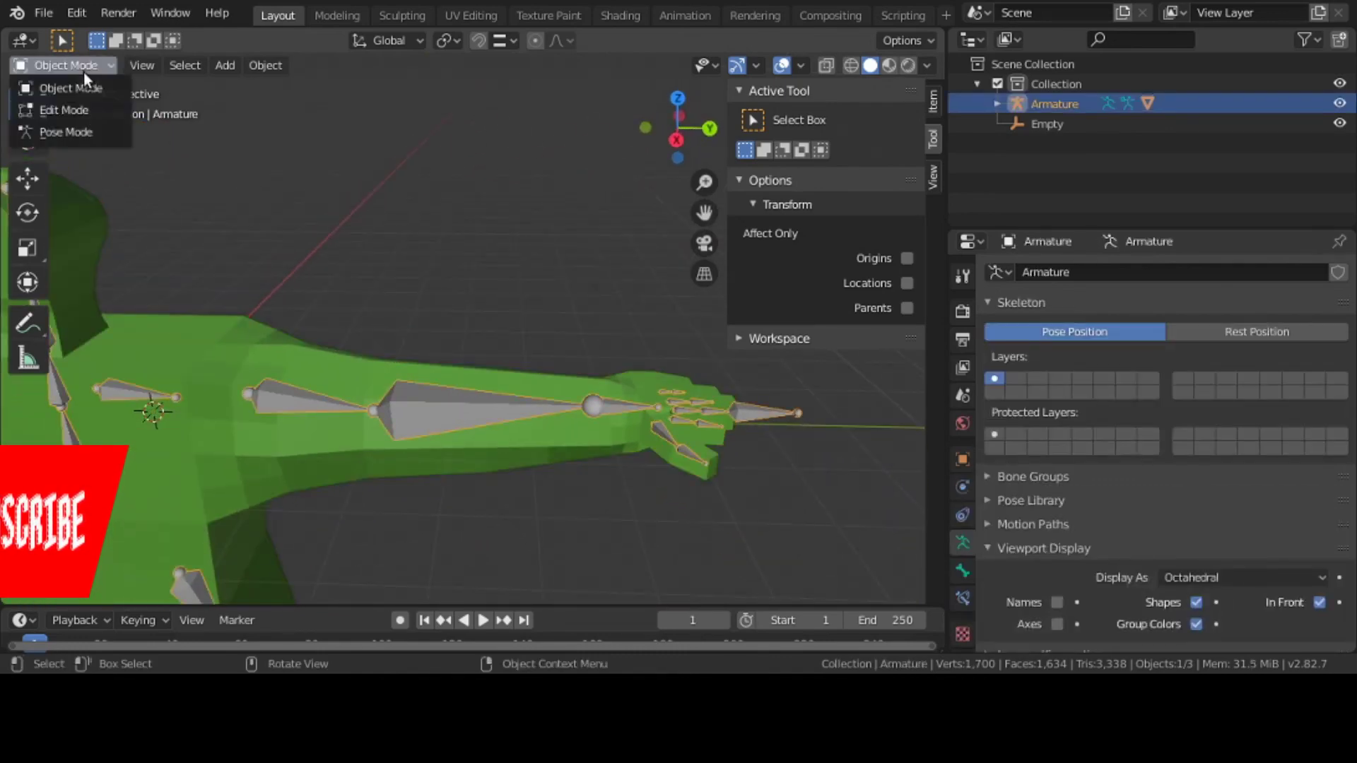
left_click(100, 129)
Test the hand's new weights by rotating the lower-arm_L bone upward about 9°, cancelling the rotation.
left_click(523, 399)
key("r")
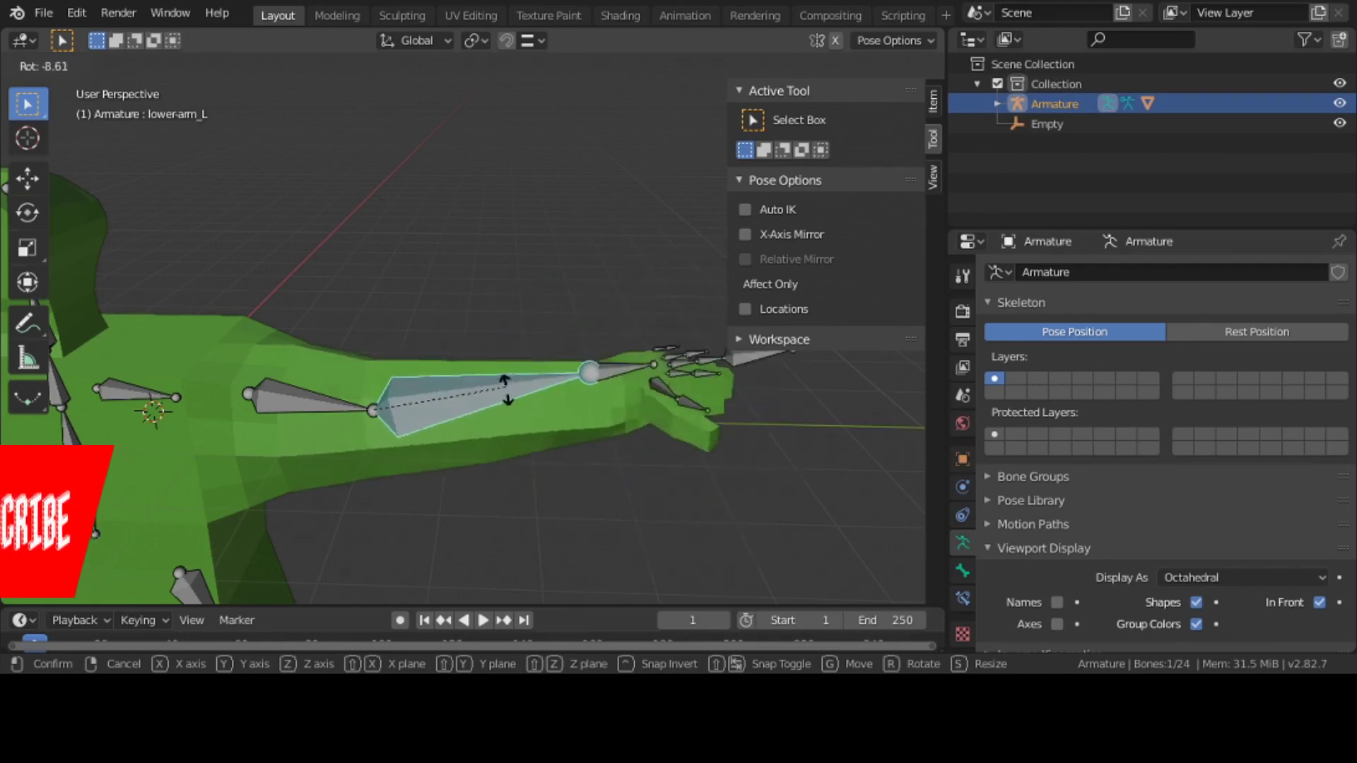
right_click(505, 414)
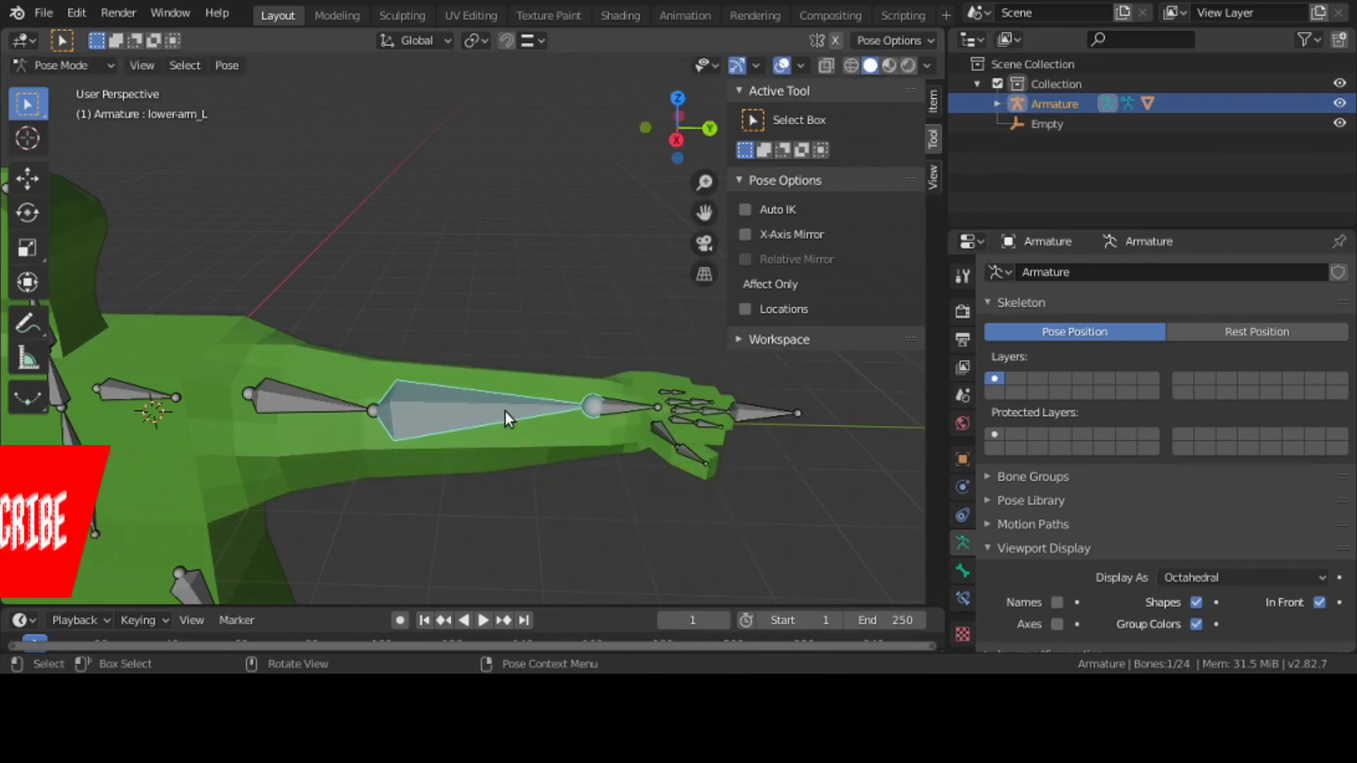
Test the forearm with the whole body in view, swinging the lower-arm_L bone down about 26° and up about 22°, cancelling the last rotation.
scroll(505, 411, "down", 2)
middle_click_drag(505, 411, 511, 219, "shift")
scroll(502, 232, "down", 3)
key("r")
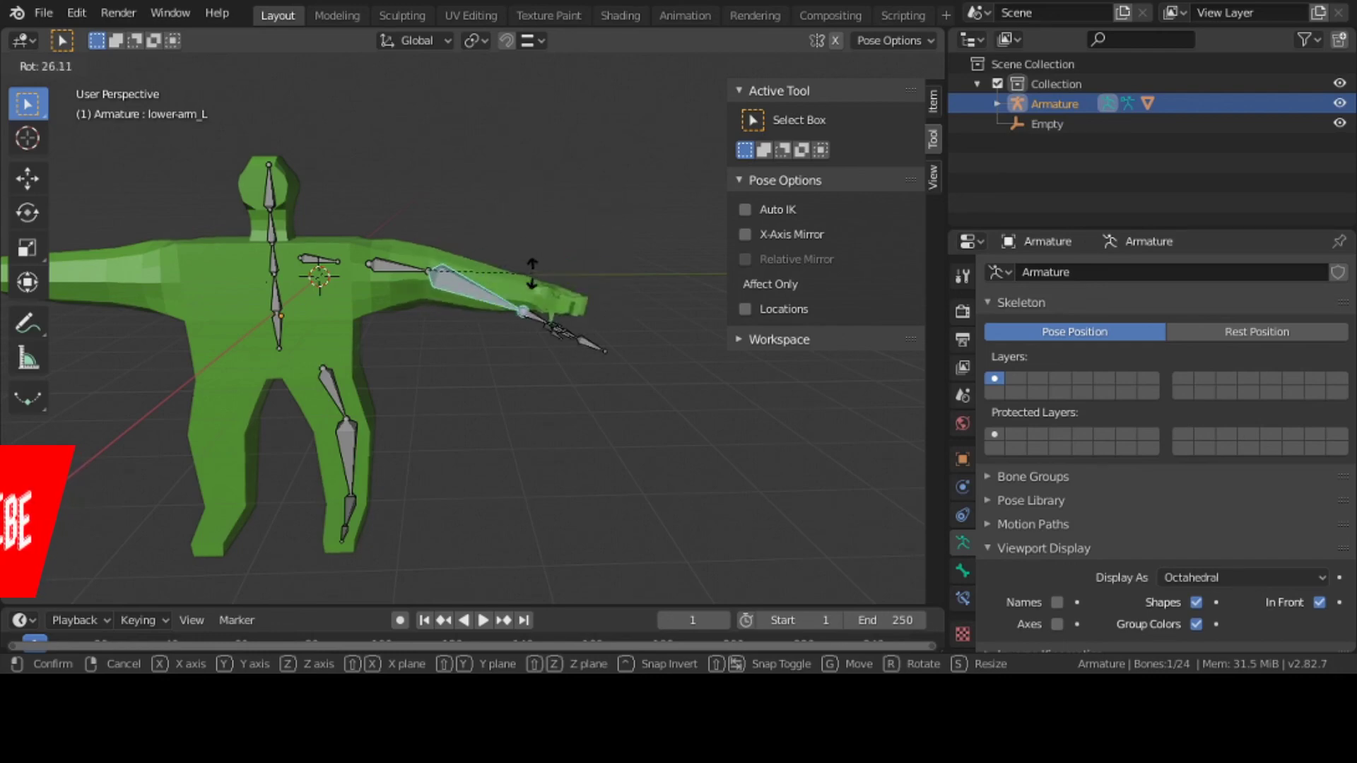
left_click(535, 226)
middle_click_drag(537, 226, 538, 235)
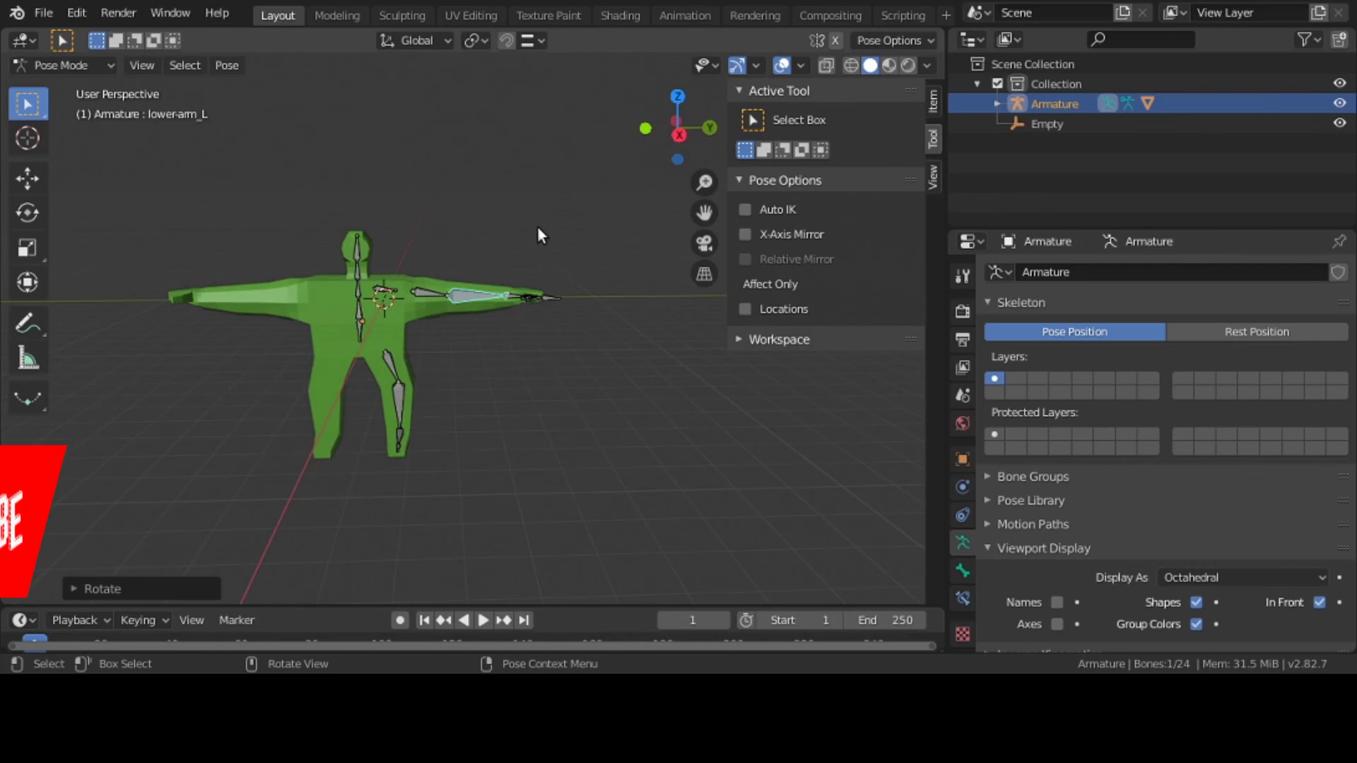
key("r")
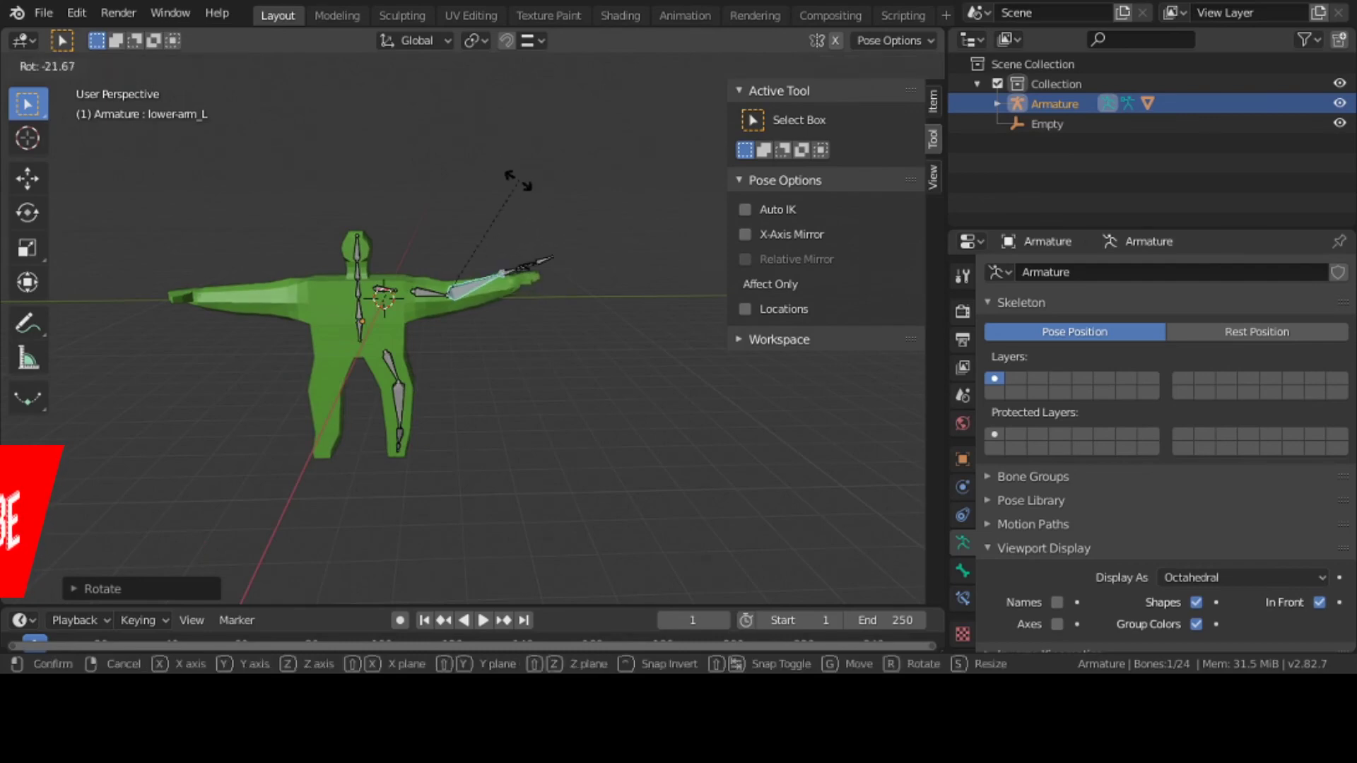
right_click(535, 238)
Return to Object Mode, select the hulk mesh together with the armature, and parent it using Armature Deform With Empty Groups.
scroll(536, 239, "up", 4)
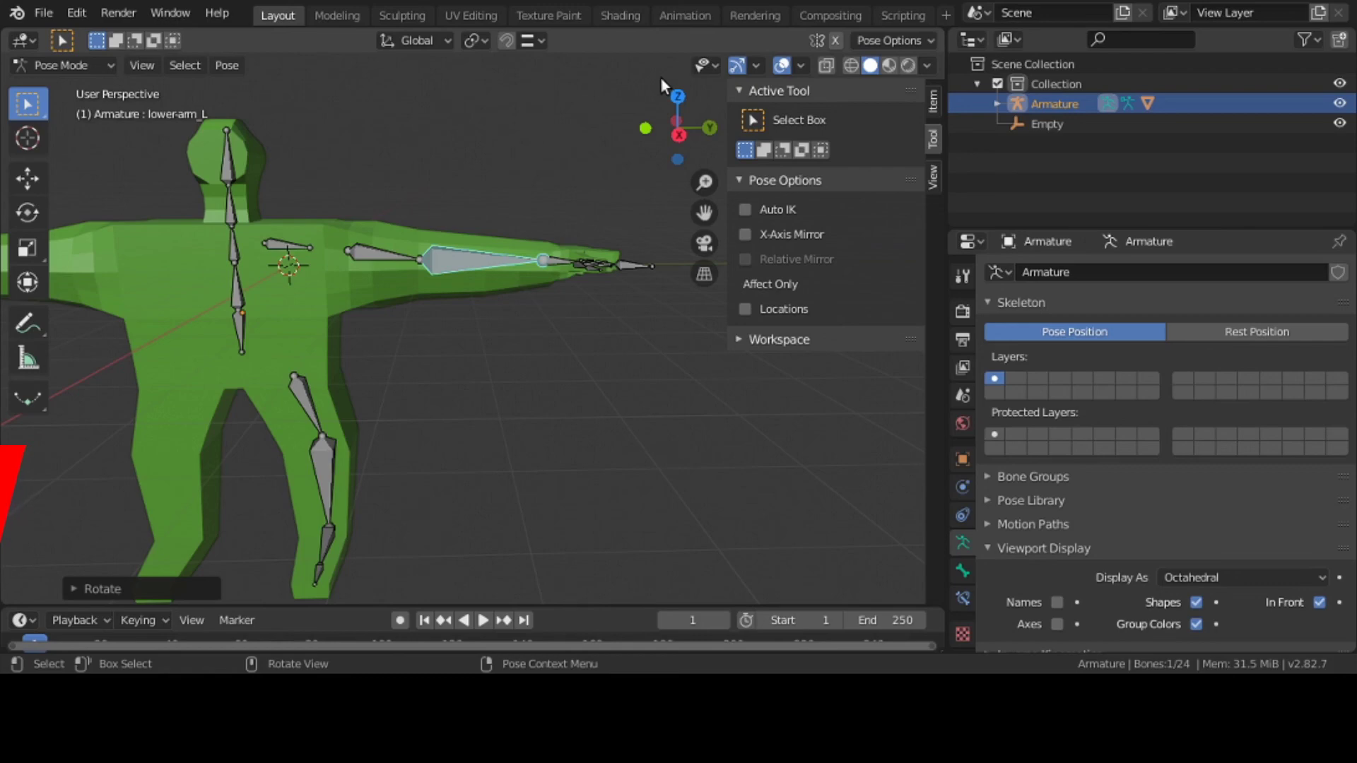
left_click(58, 65)
left_click(57, 89)
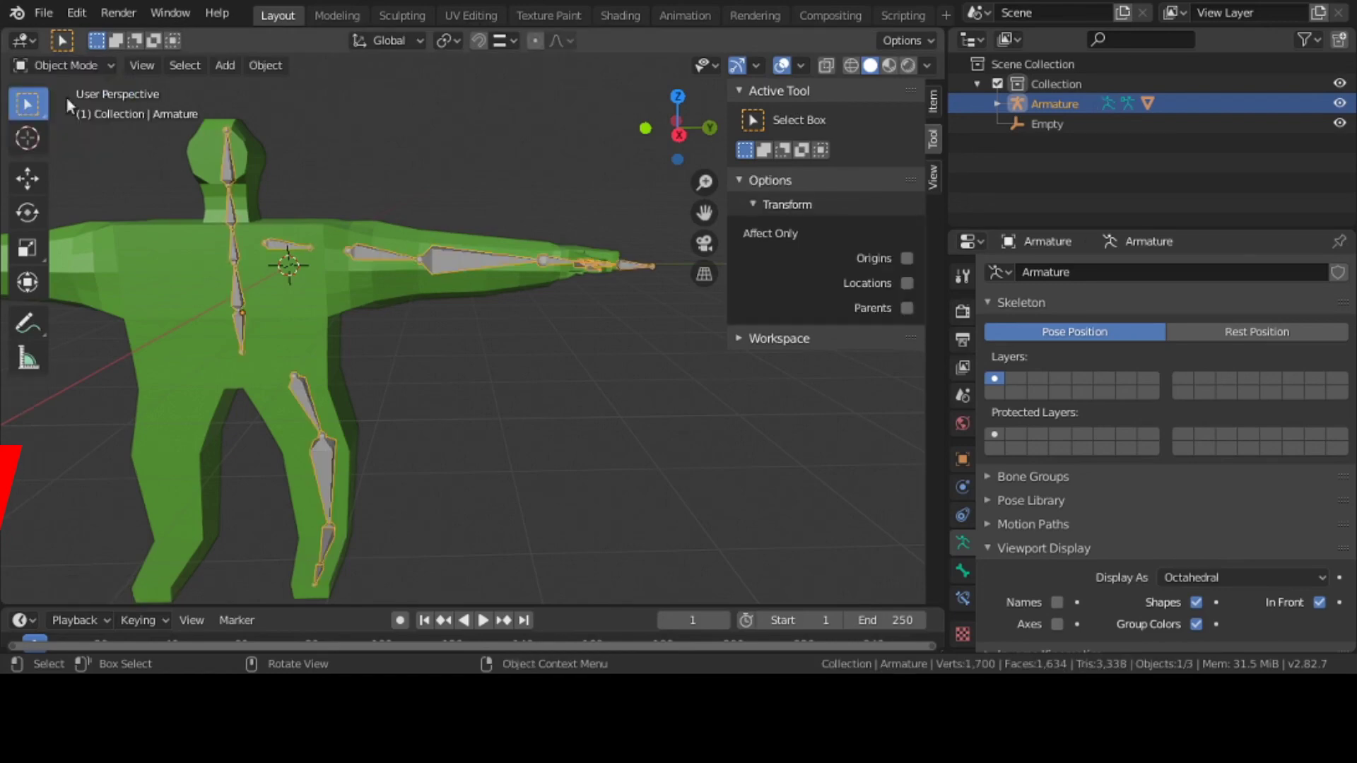
left_click(316, 330)
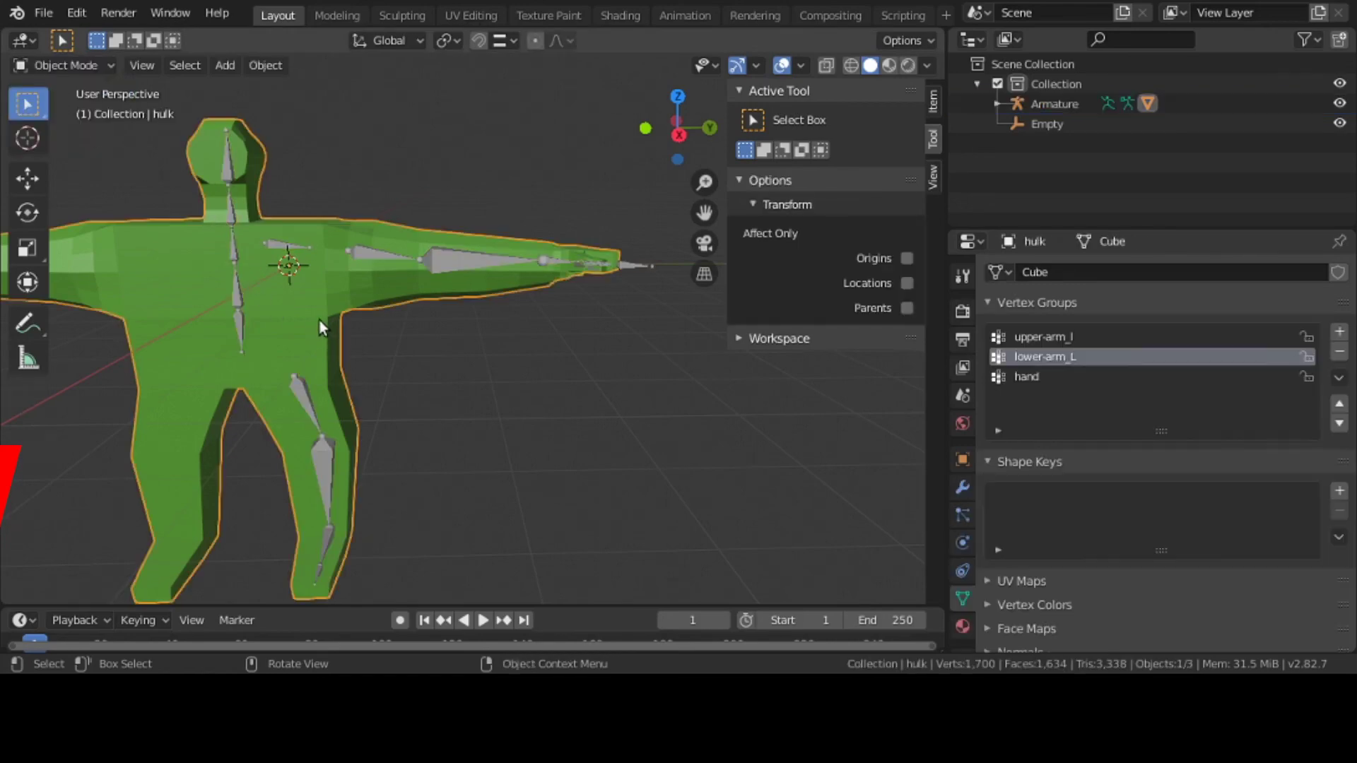
left_click(472, 254, "shift")
key("ctrl+p")
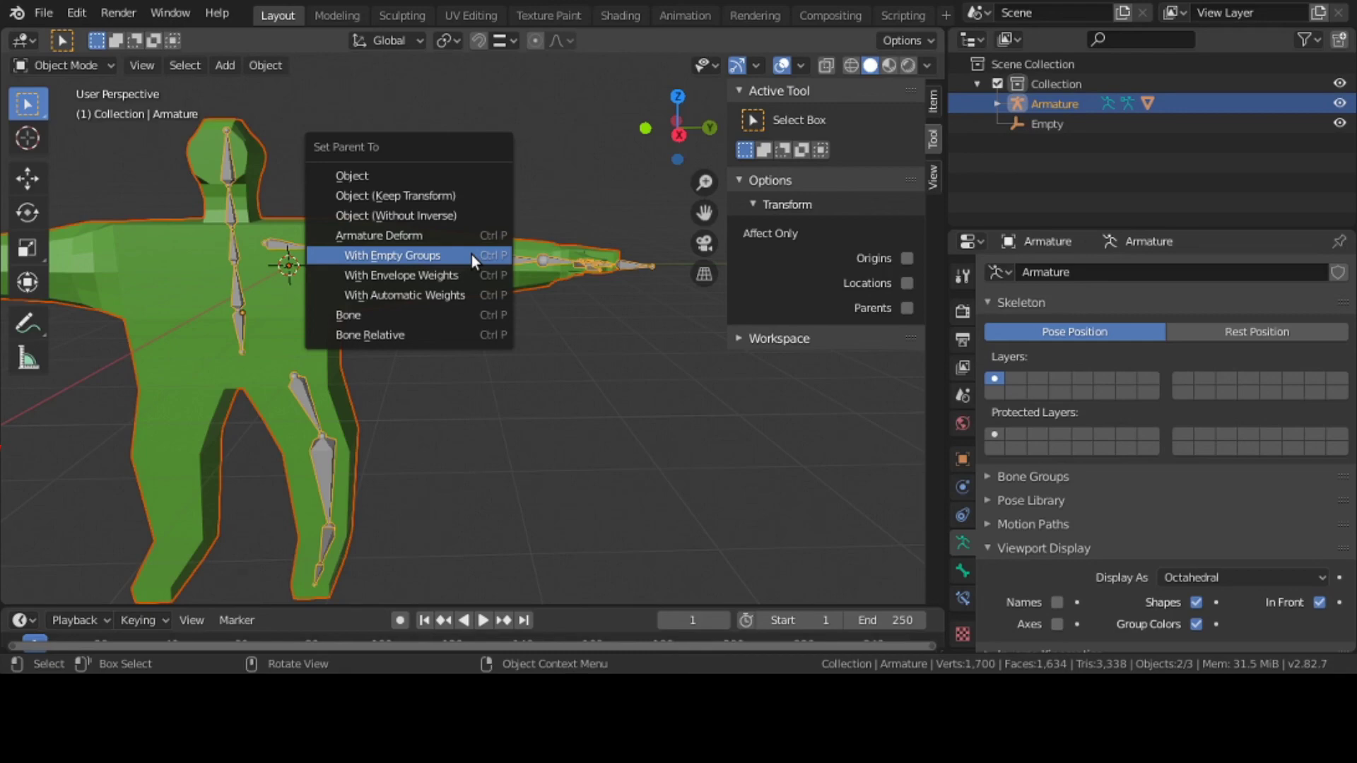
left_click(472, 255)
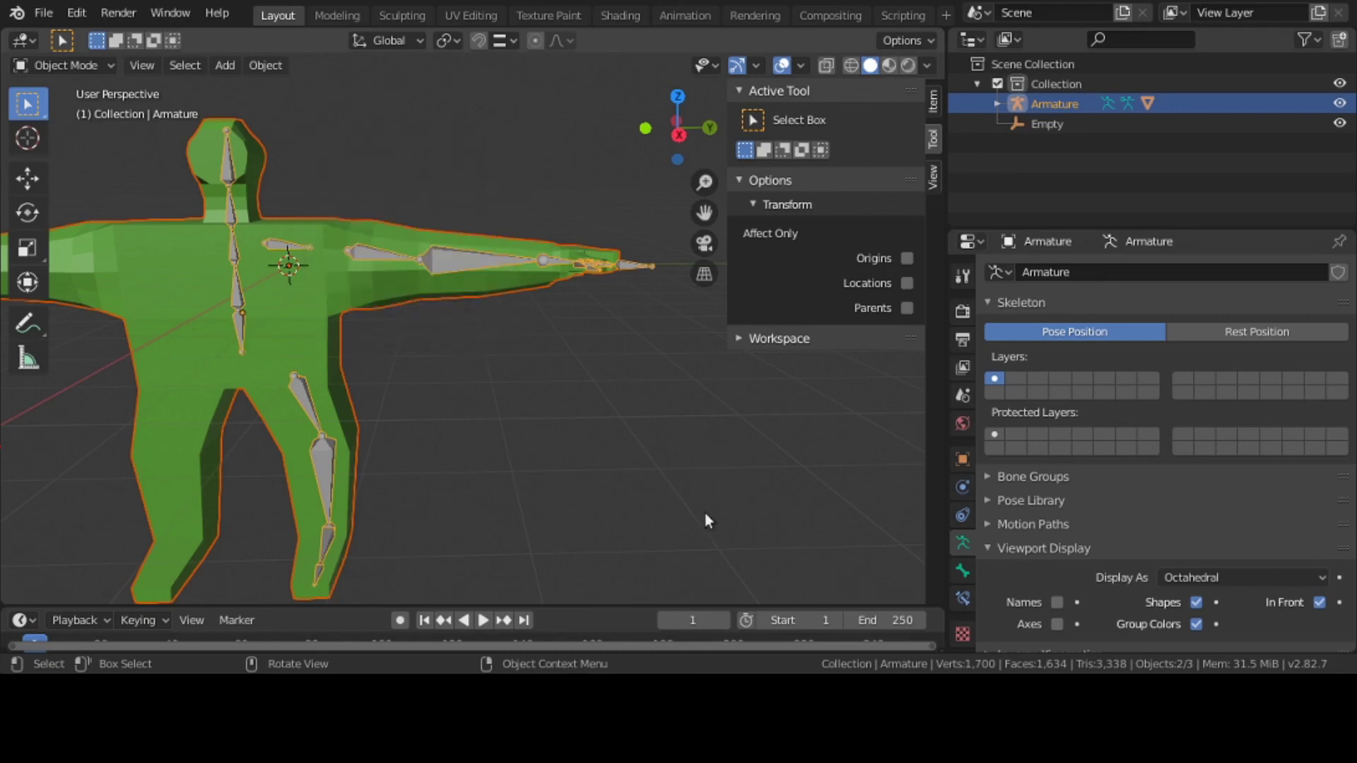